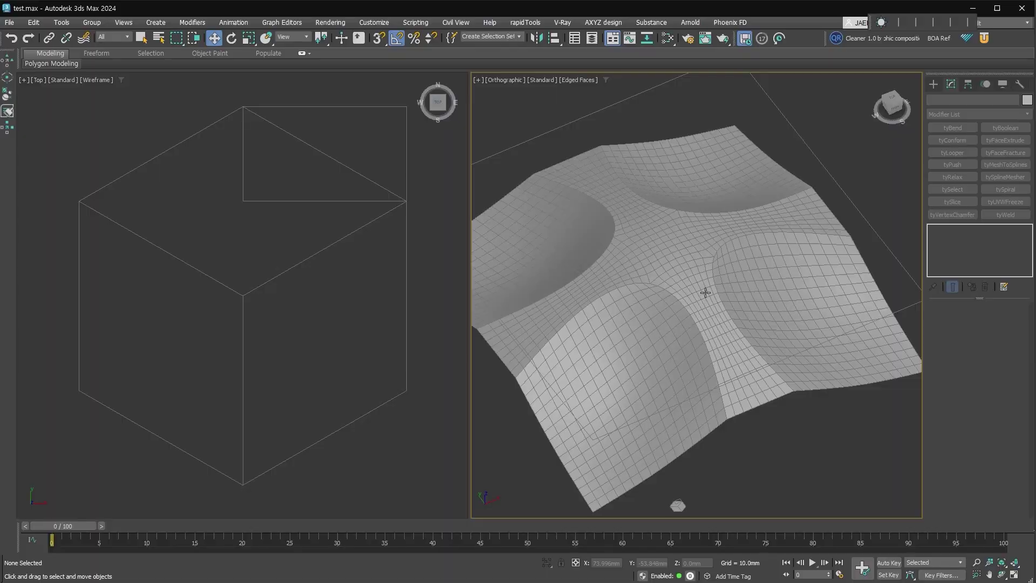
Select the curved, dented plane Plane001 and orbit the Orthographic view to inspect it.
left_click(705, 291)
mouse_move(749, 339)
middle_mouse_down("alt")
mouse_move(743, 423)
mouse_move(731, 432)
mouse_move(745, 345)
middle_mouse_up("alt")
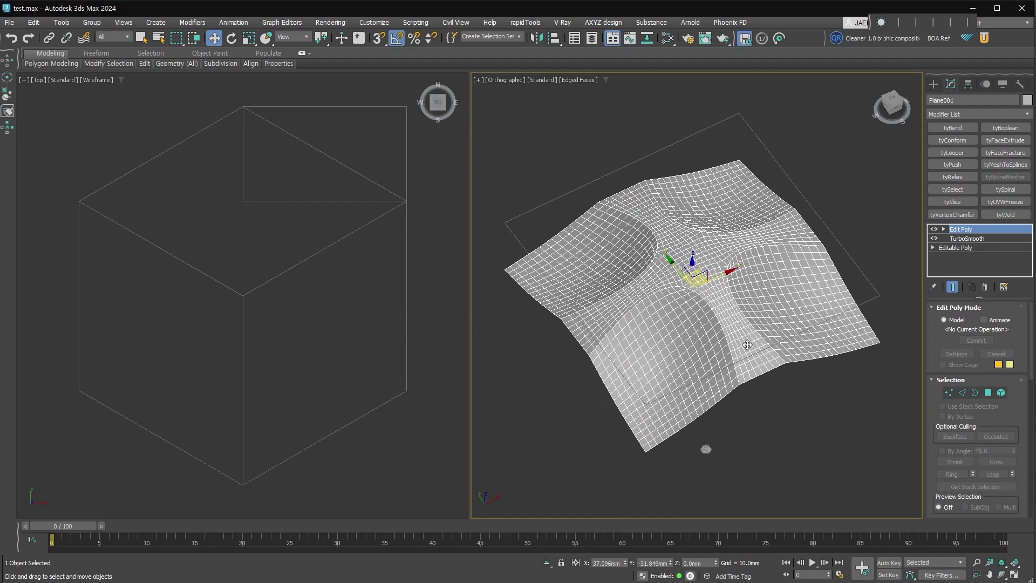
Select the NGon001 cube tile and frame it in the right viewport's Top view.
middle_click_drag(739, 460, 683, 475, "alt")
left_click(641, 460)
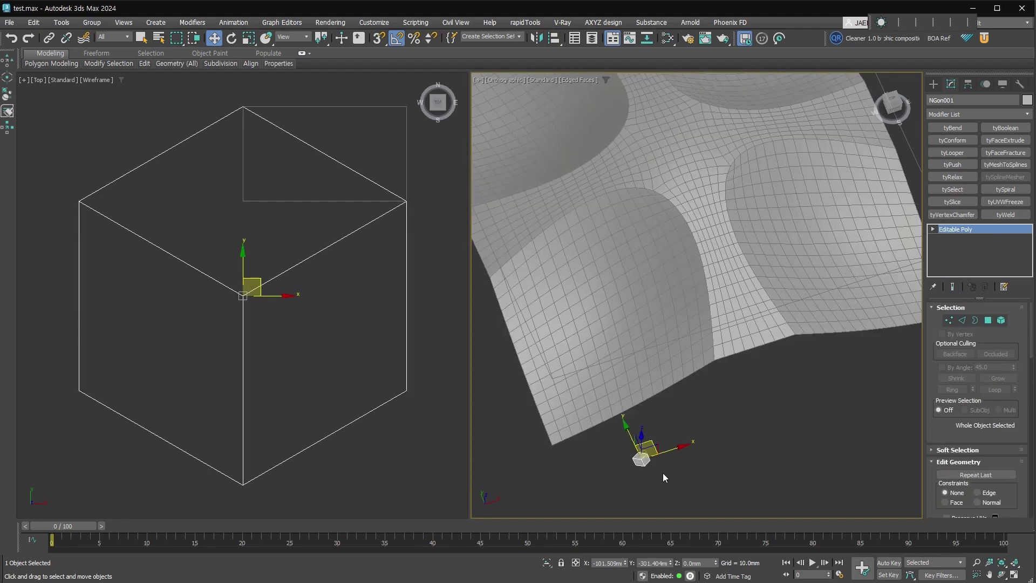
key("t")
key("z")
scroll(759, 372, "down", 2)
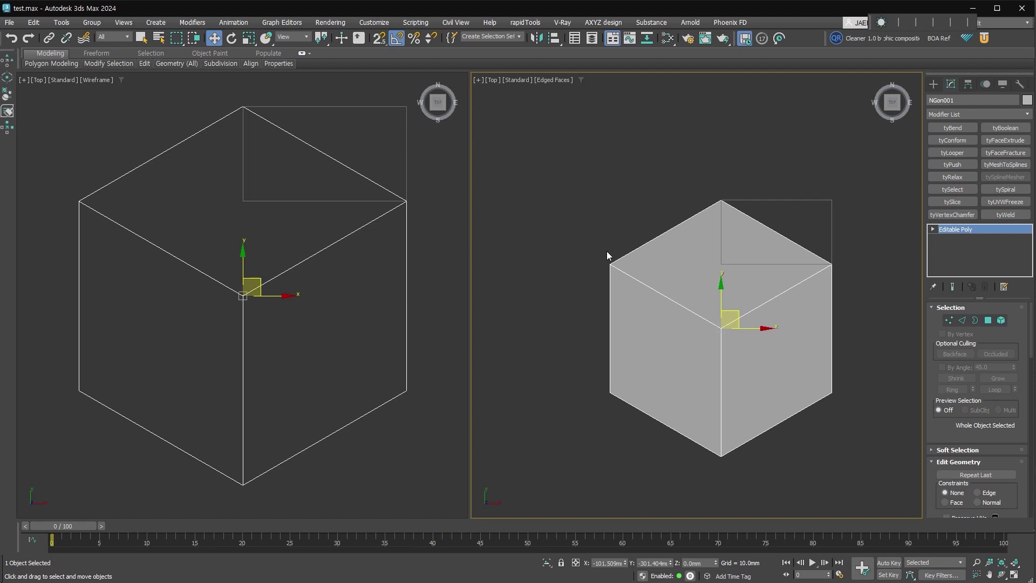
scroll(629, 278, "down", 3)
middle_click_drag(629, 277, 625, 387)
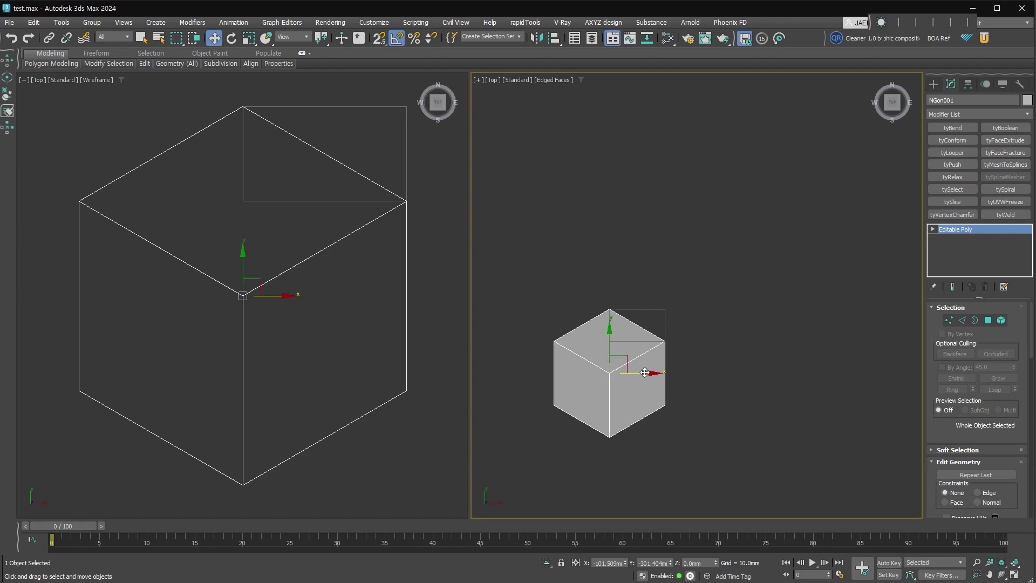
middle_click_drag(658, 436, 626, 423)
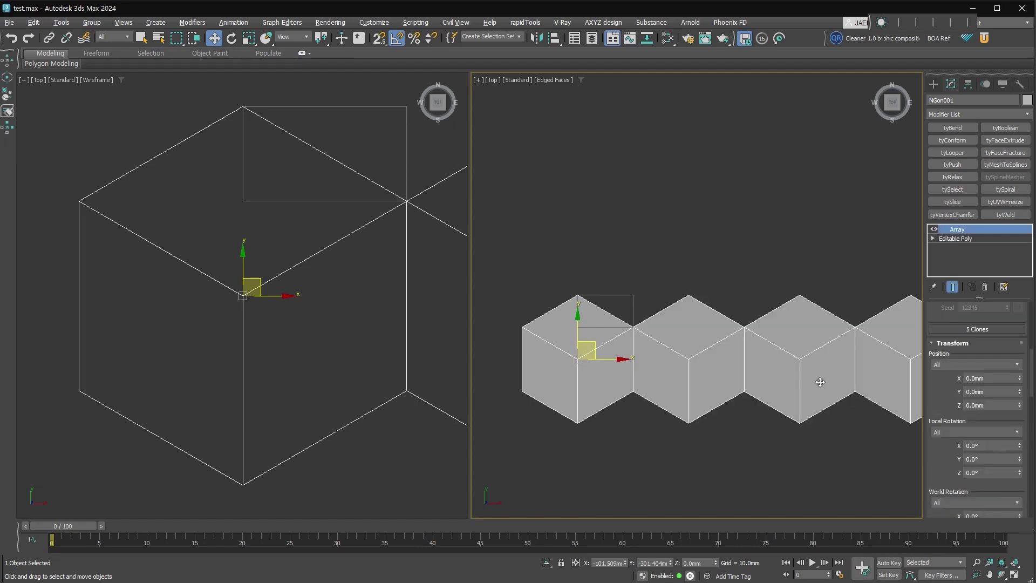
Raise the Array modifier's Count Y to 2 for a second row of cubes.
scroll(621, 322, "down", 3)
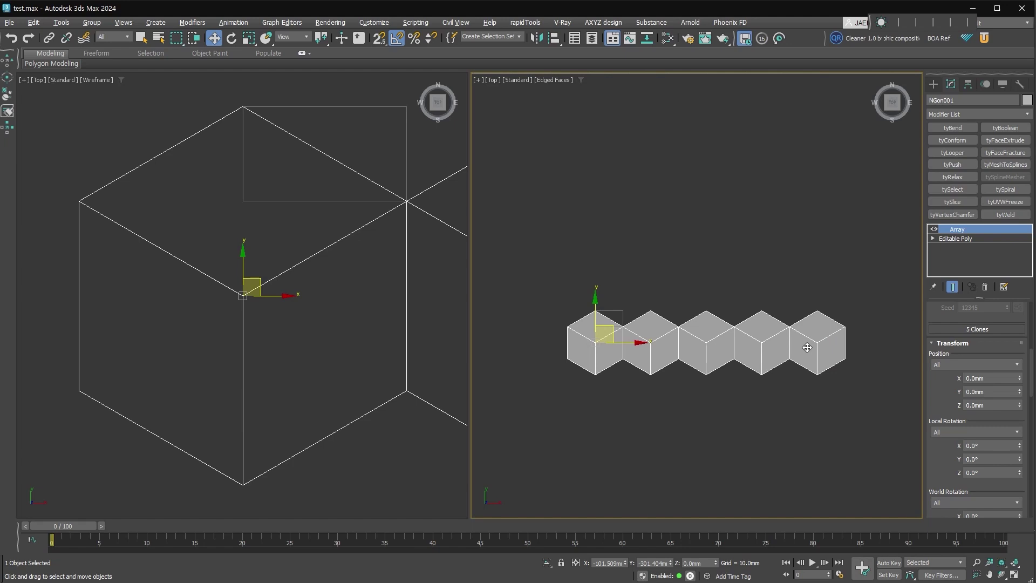
scroll(977, 426, "up", 3)
scroll(978, 426, "up", 3)
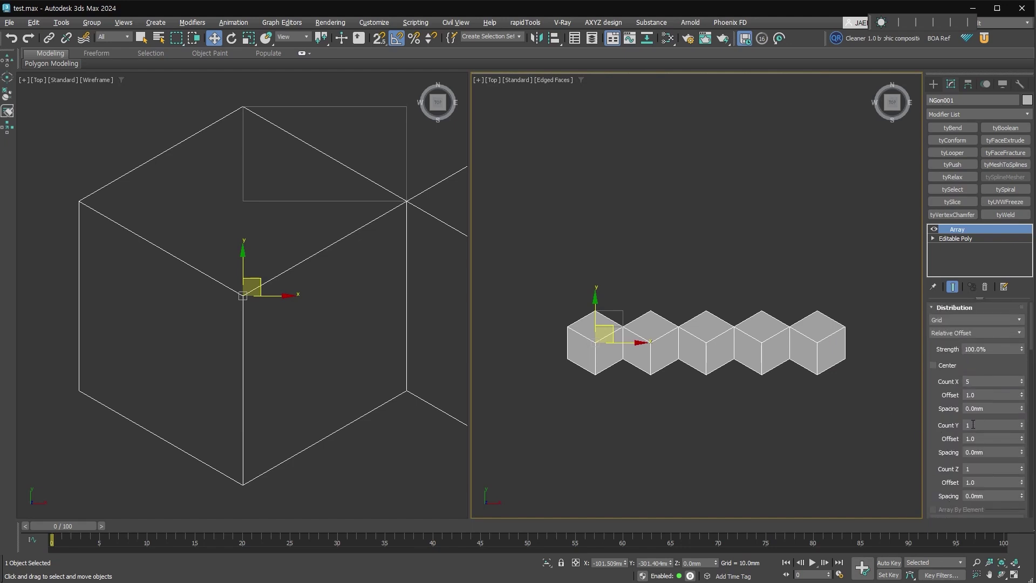
left_click(1021, 423)
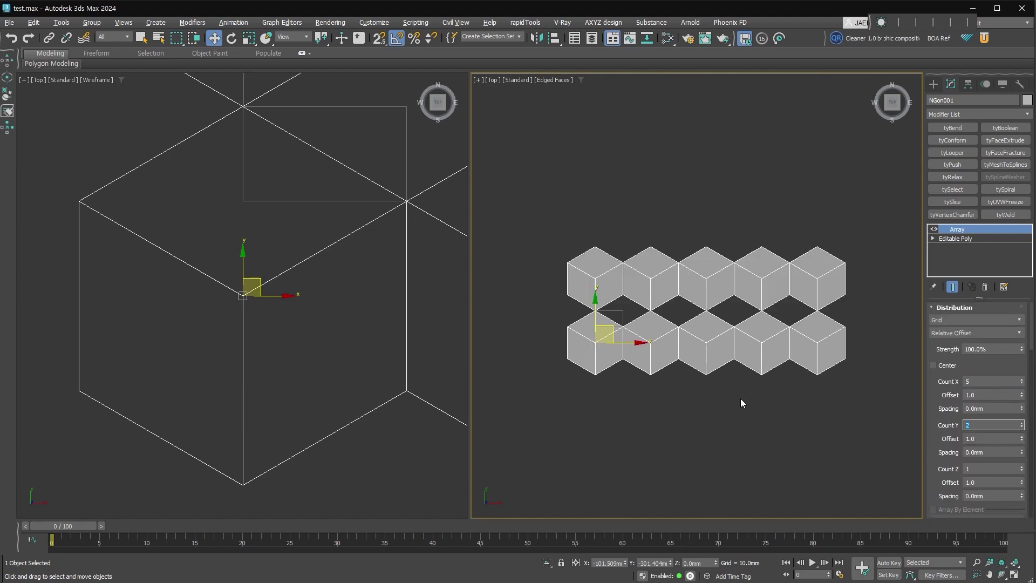
Set the Array's Position transform to Alternating, then select Rectangle002.
scroll(663, 384, "up", 1)
scroll(588, 365, "up", 1)
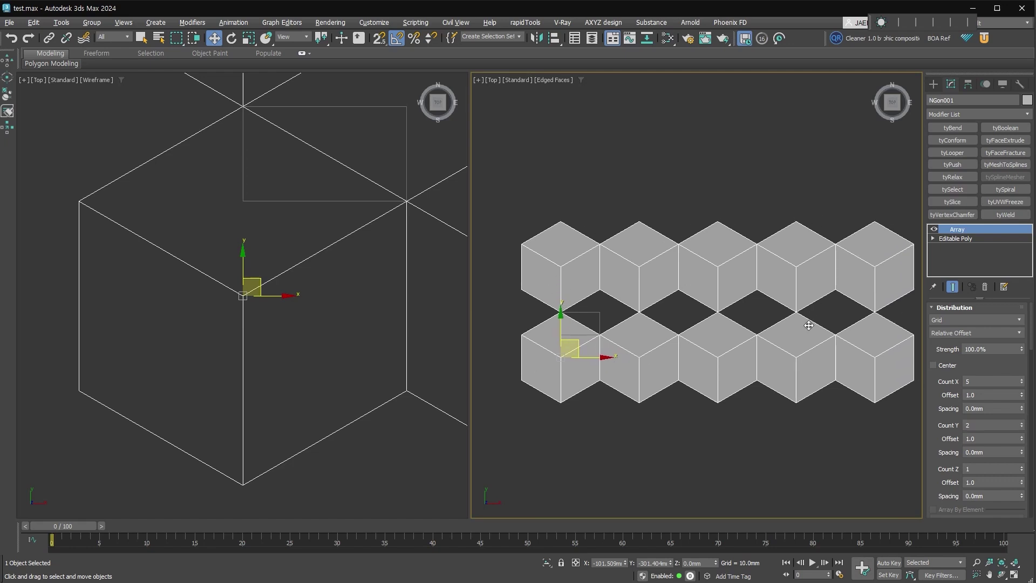
left_click_drag(940, 464, 986, 290)
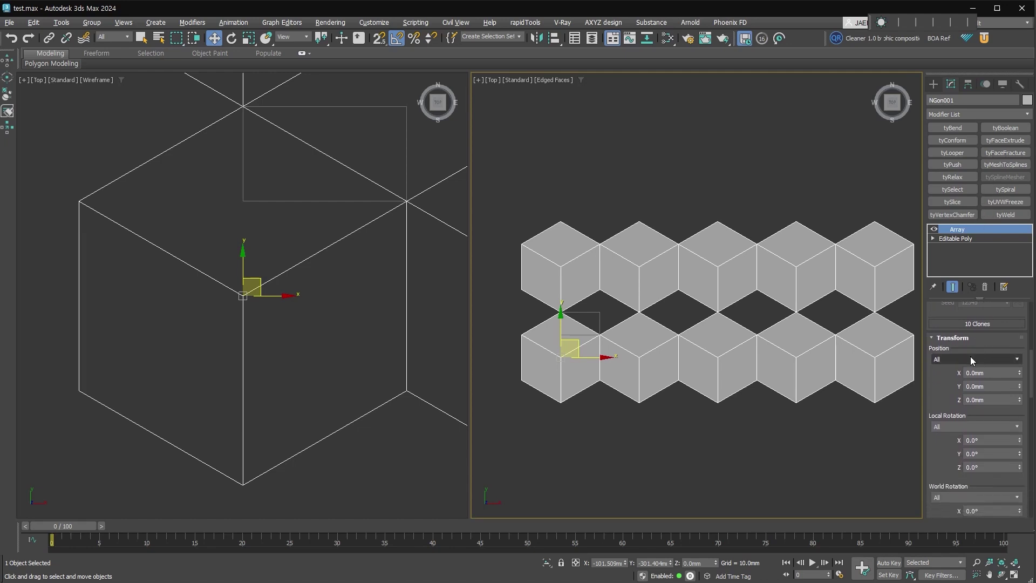
left_click(970, 358)
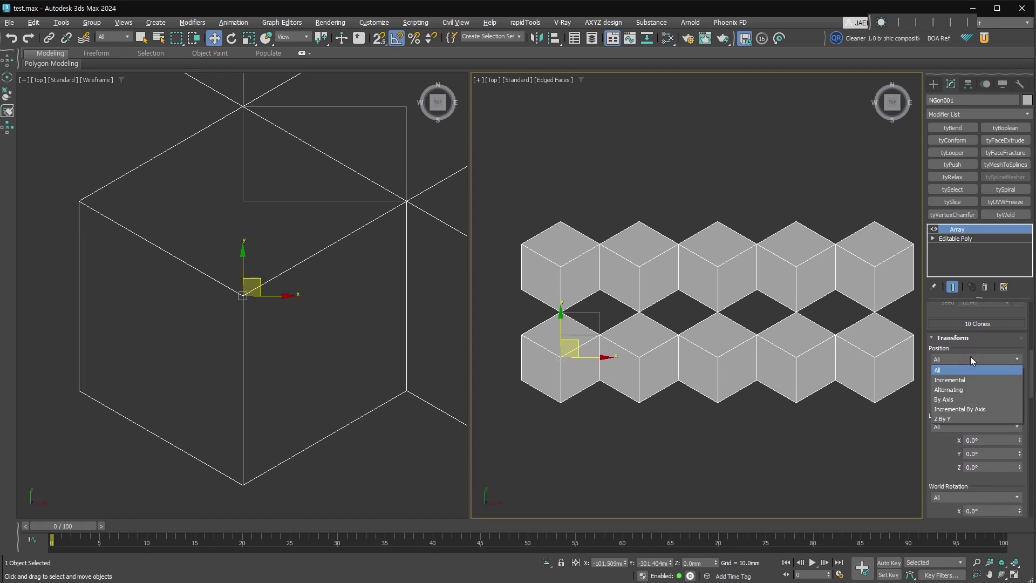
left_click(966, 389)
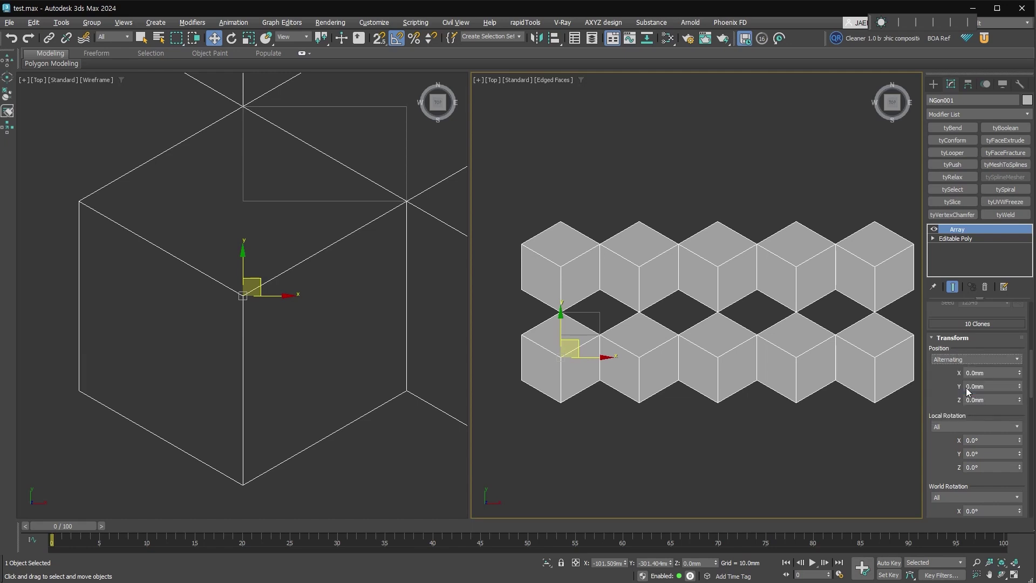
scroll(607, 328, "up", 5)
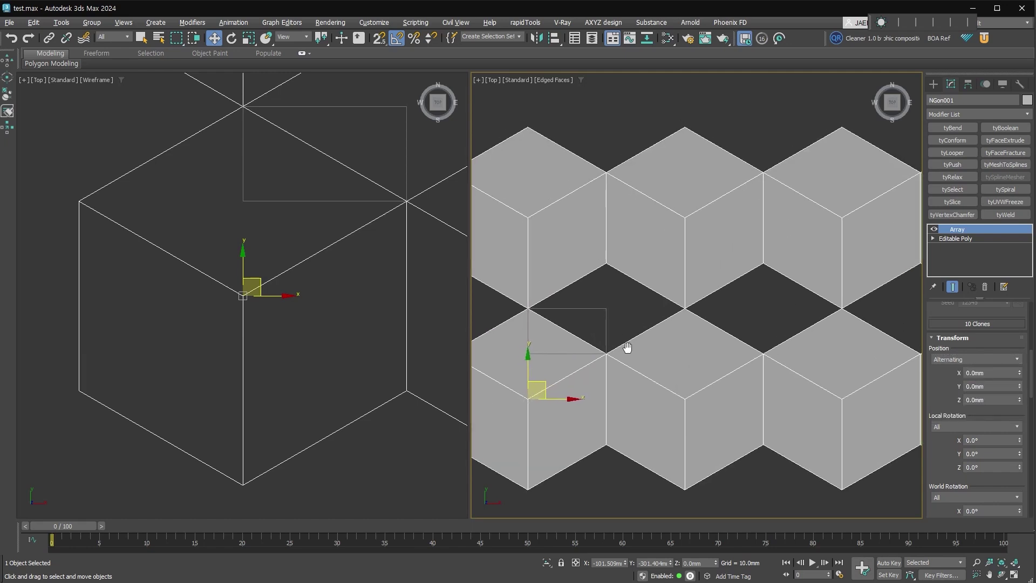
left_click(639, 351)
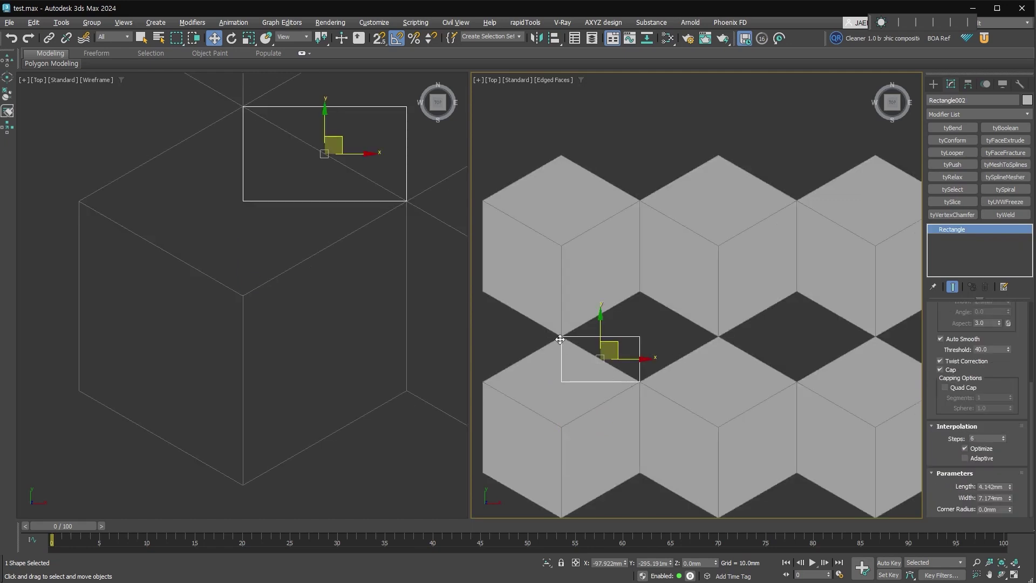
Set the Array's alternating Position X offset to 7.174mm, Rectangle002's width.
double_click(1004, 497)
left_click(711, 269)
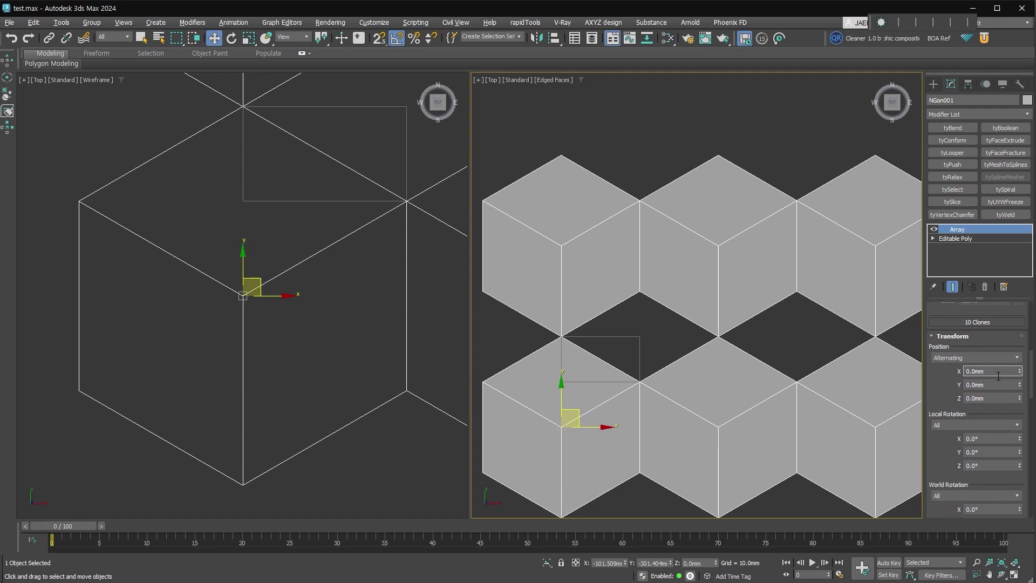
type("7.174")
key("Return")
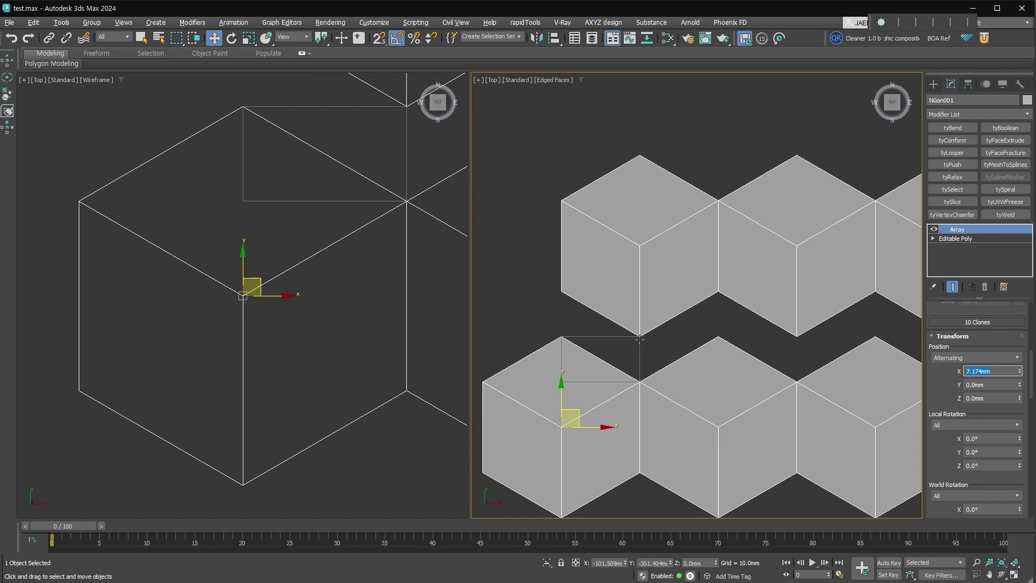
left_click(946, 387)
scroll(947, 386, "up", 5)
scroll(942, 407, "up", 2)
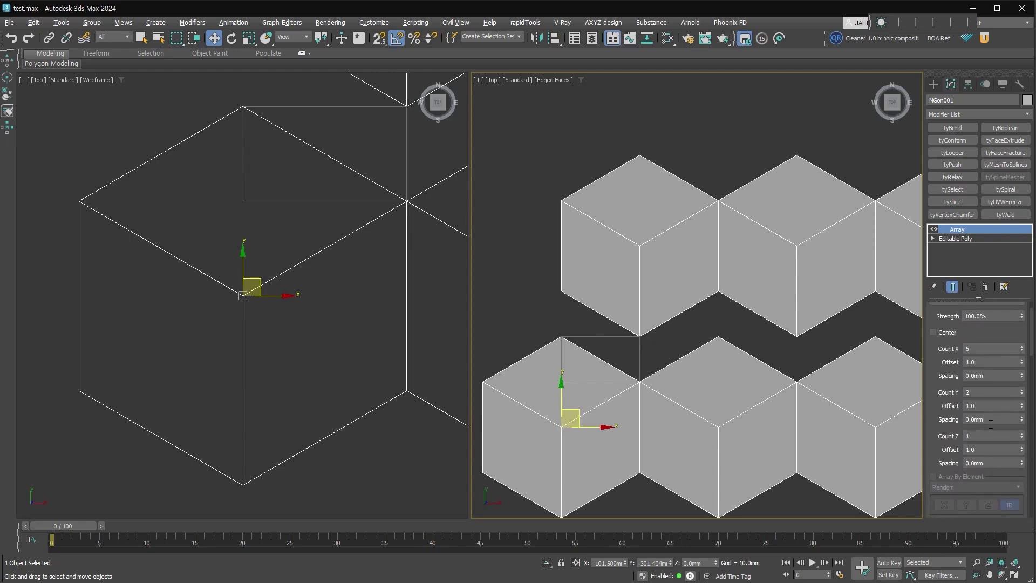
Set the Array's Count Y spacing to -4.142mm, Rectangle002's negated length.
mouse_move(992, 419)
left_click(640, 353)
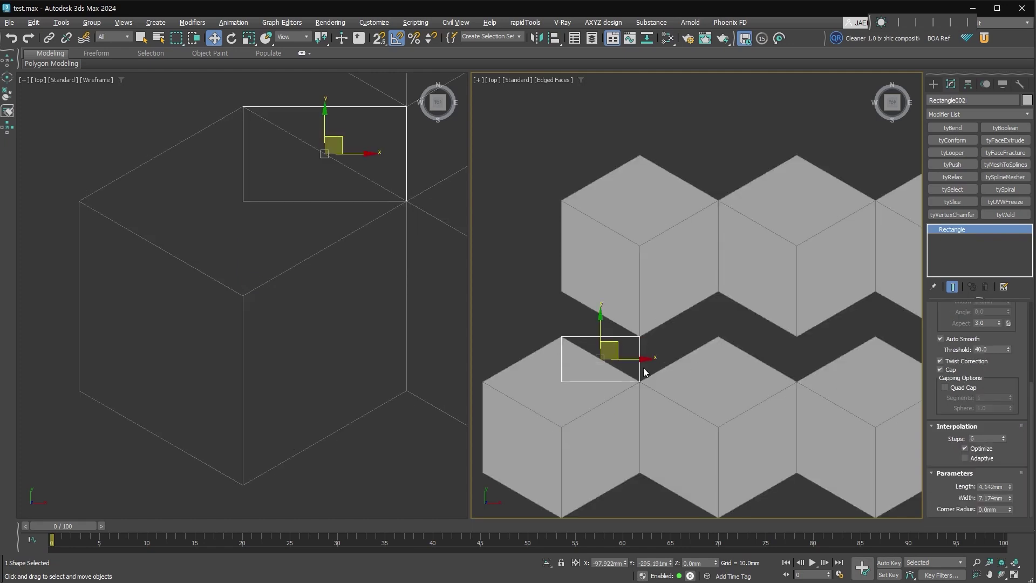
double_click(993, 486)
key("ctrl+c")
left_click(634, 227)
double_click(995, 421)
type("-")
key("ctrl+v")
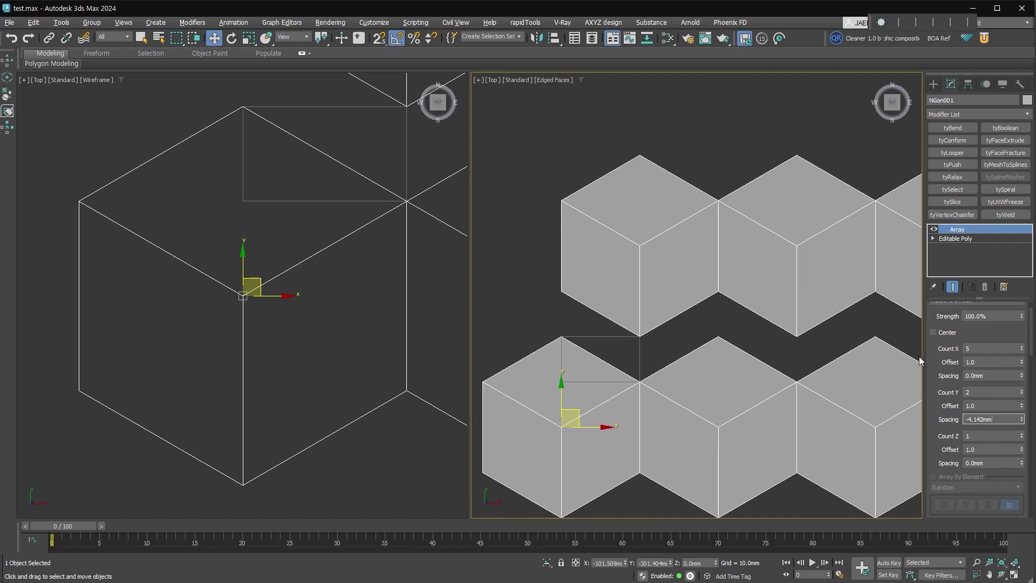
scroll(612, 308, "down", 4)
Raise the Array to 29 cubes per row and 33 rows.
middle_click_drag(604, 378, 604, 402)
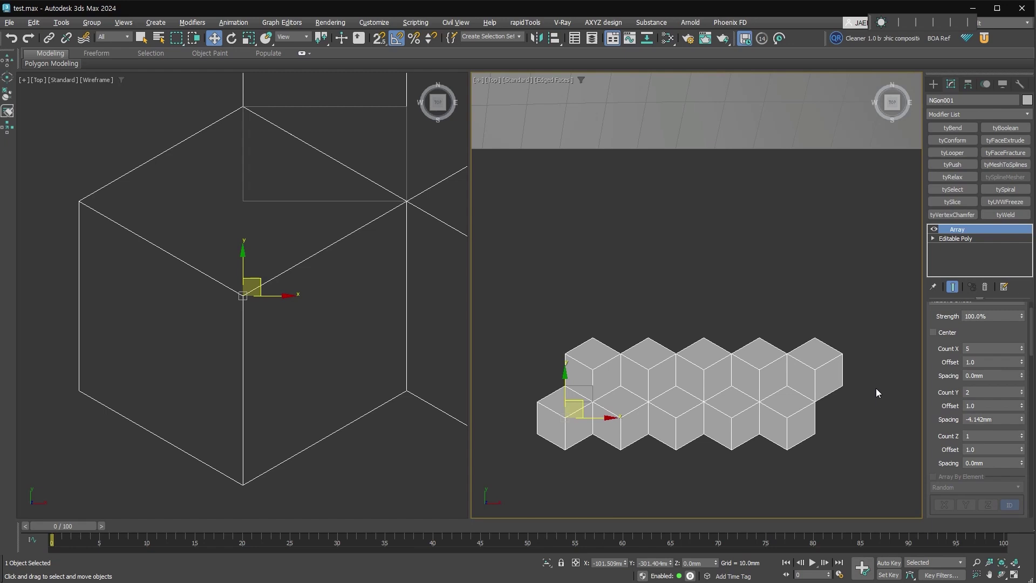
left_click(1022, 390)
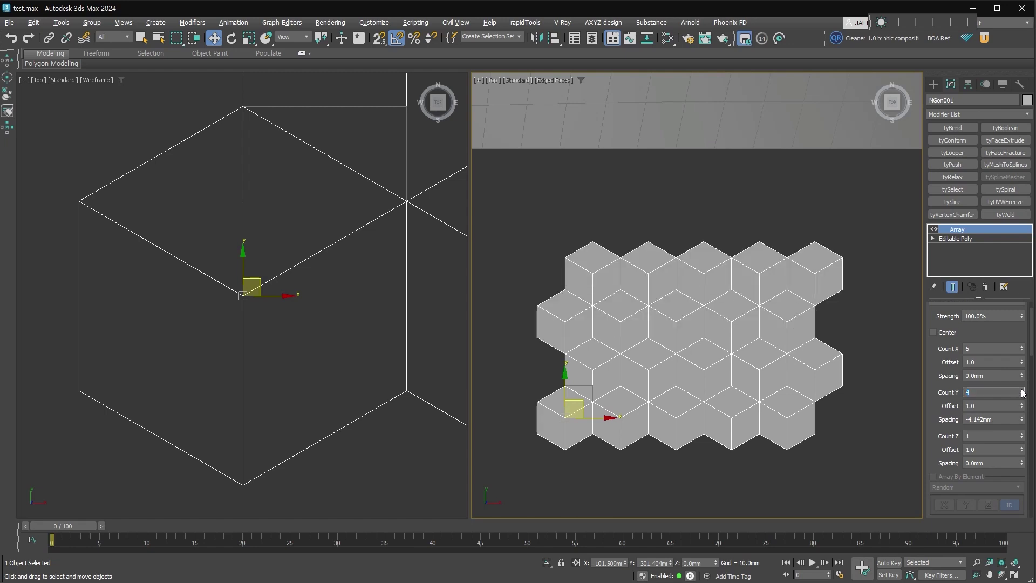
left_click_drag(1024, 350, 1027, 318)
scroll(712, 340, "down", 3)
scroll(647, 334, "down", 2)
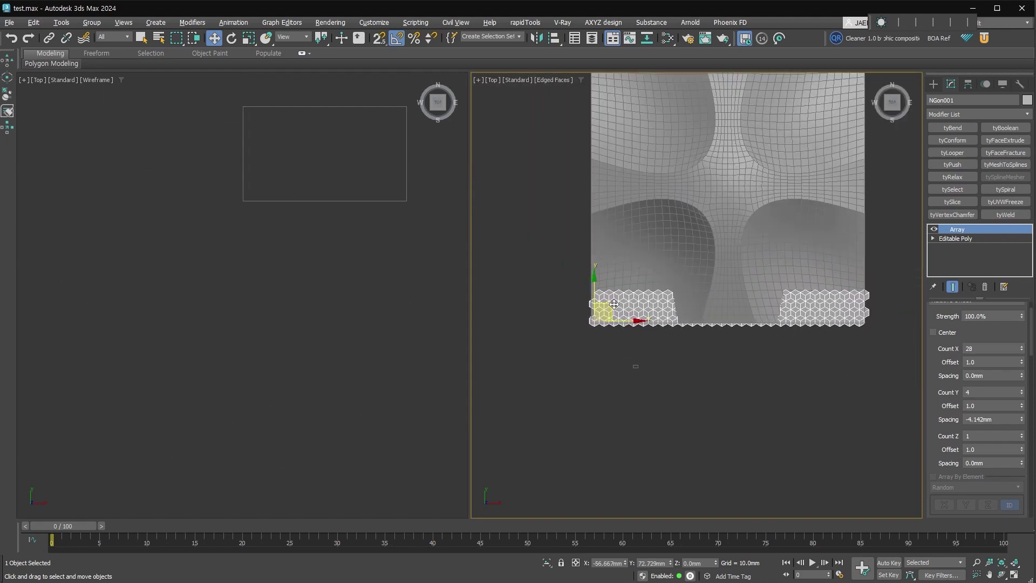
scroll(602, 302, "up", 5)
scroll(600, 297, "down", 5)
left_click(1021, 345)
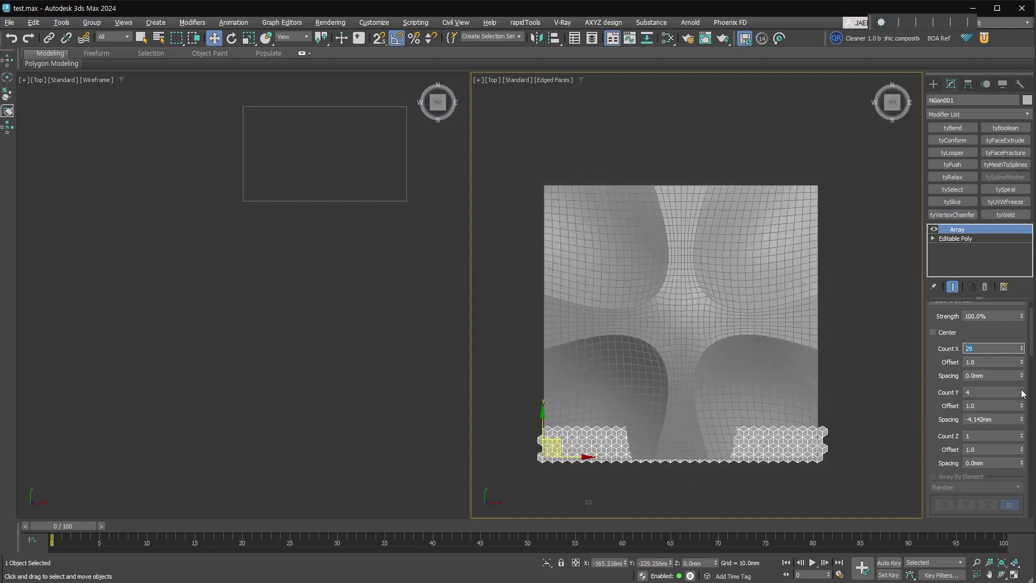
left_click_drag(1024, 393, 1024, 377)
Orbit and zoom extents to check the array covers the curved surface.
middle_click_drag(701, 324, 719, 337, "alt")
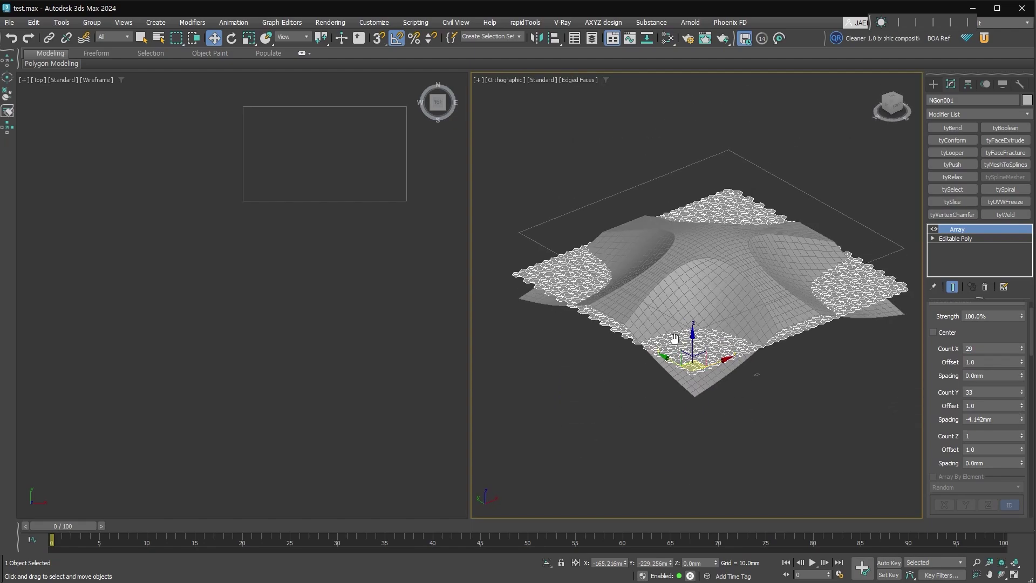
key("t")
key("ctrl+shift+z")
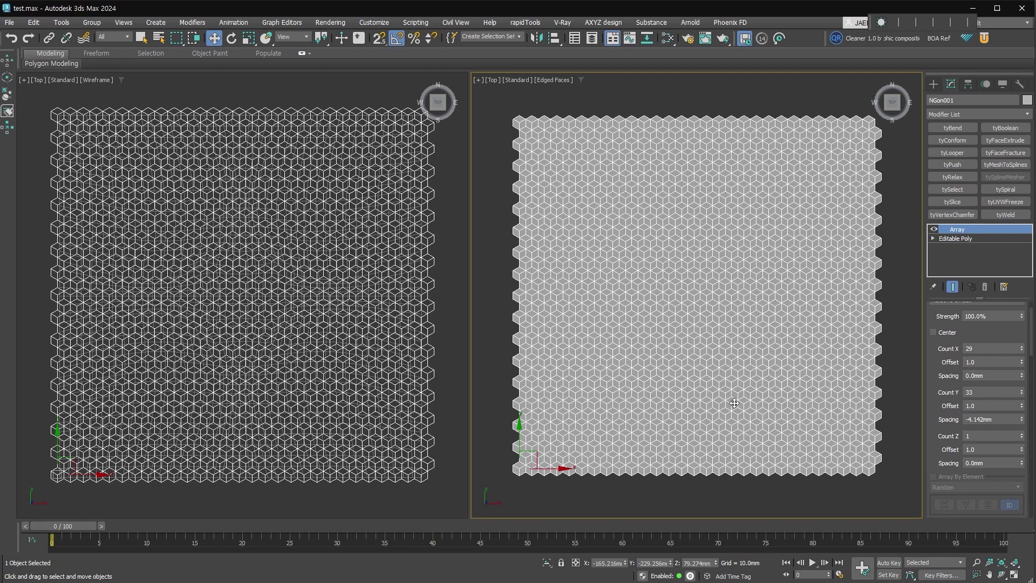
middle_click_drag(734, 403, 749, 424, "alt")
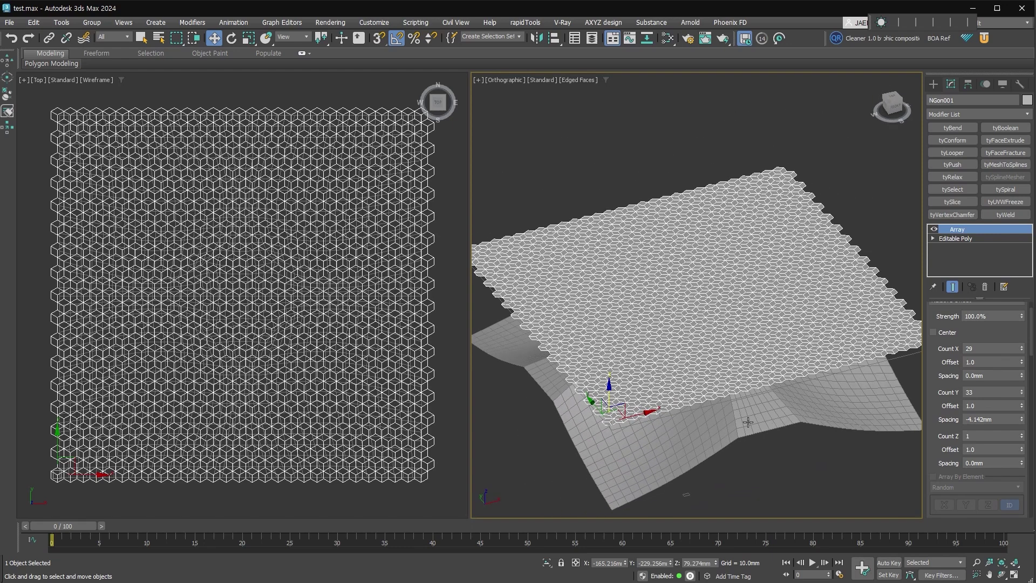
right_click(945, 114)
Add a Slice modifier to the cube array and position its plane with snaps in Top view.
left_click(991, 181)
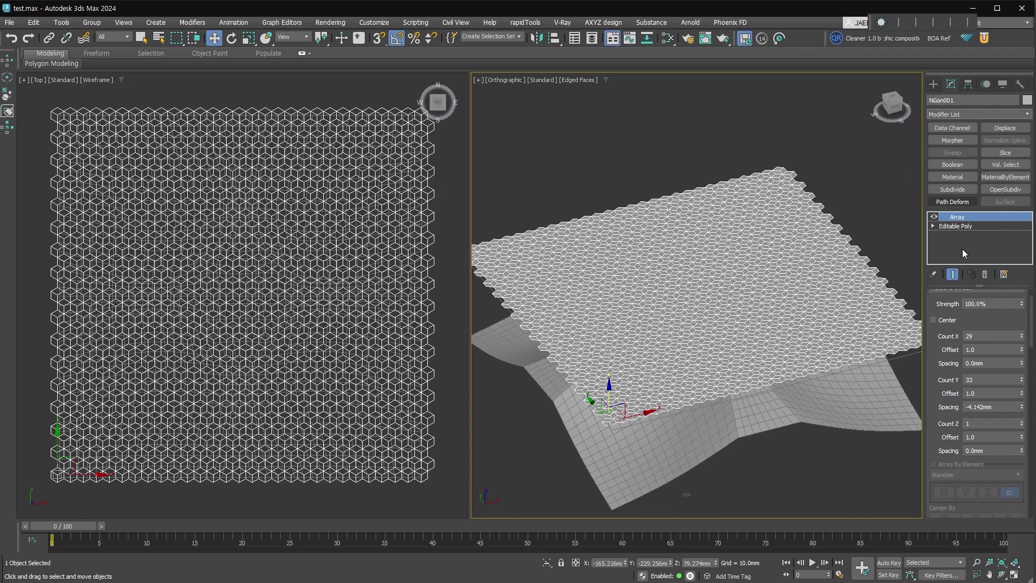
left_click(1004, 152)
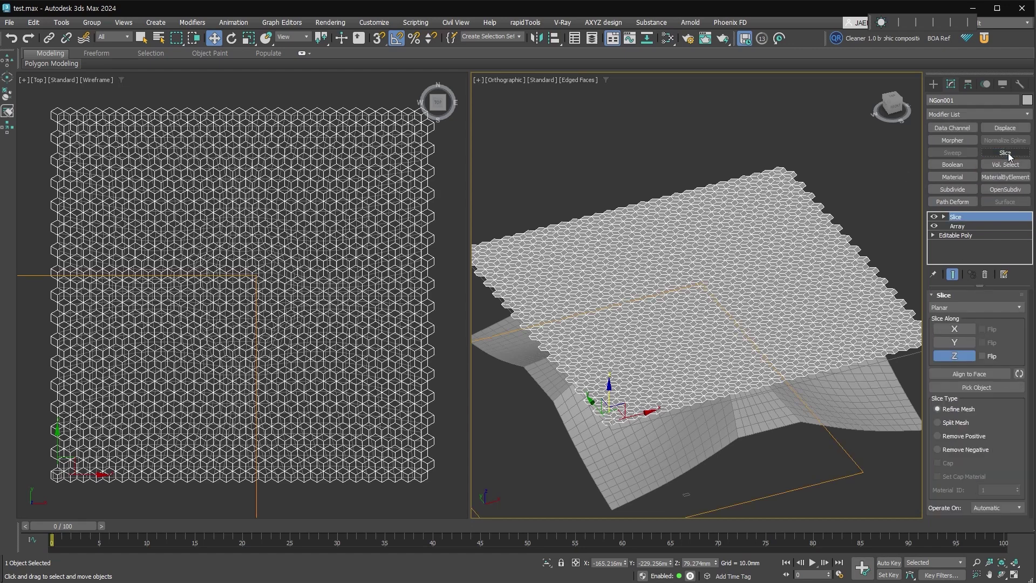
right_click(621, 341)
left_click(637, 361)
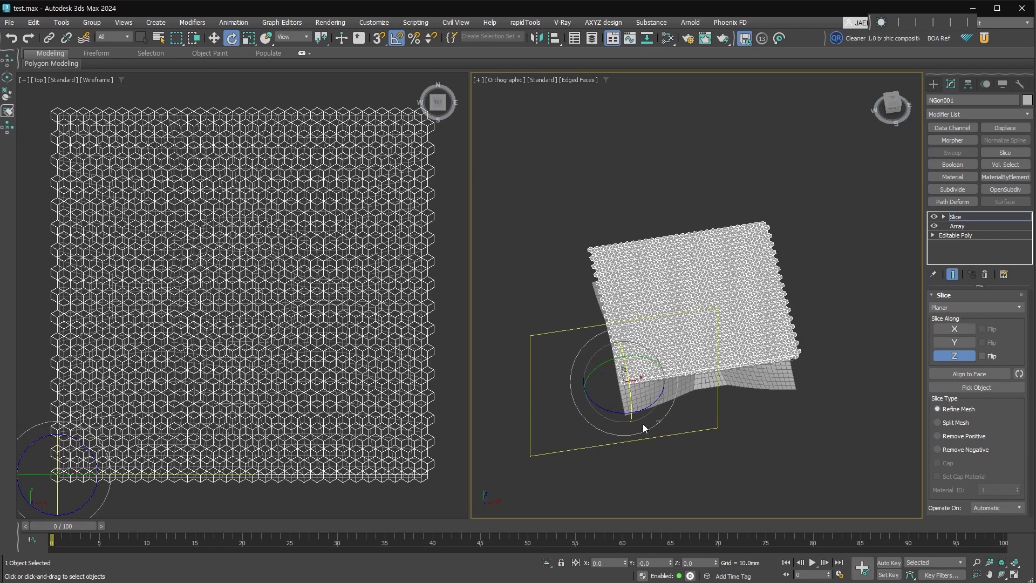
key("t")
left_click(976, 437)
key("w")
key("s")
scroll(607, 372, "up", 3)
key("z")
Paste a second Slice on the mesh's top edge, flipping the removed side.
right_click(962, 218)
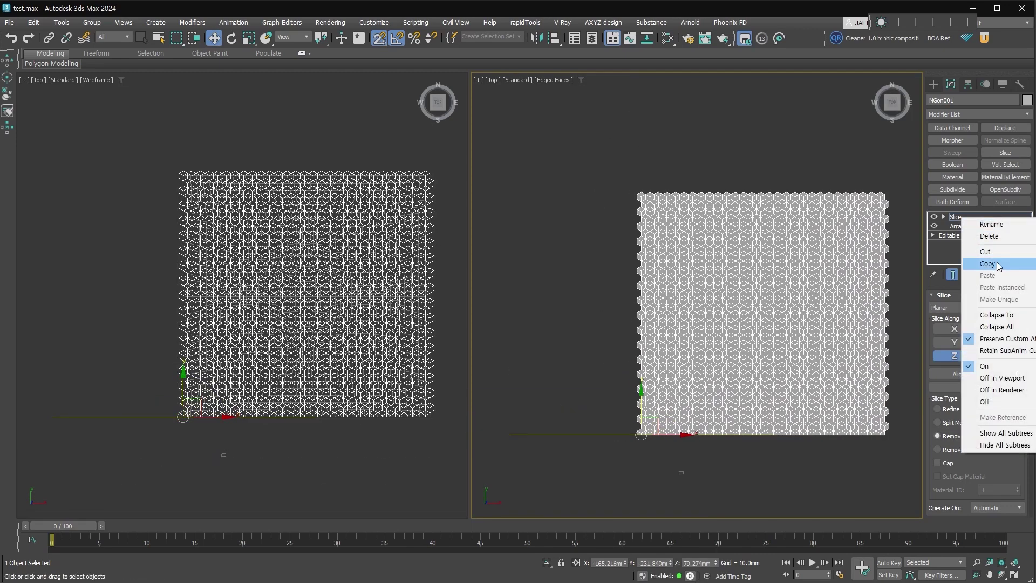
left_click(996, 263)
right_click(963, 216)
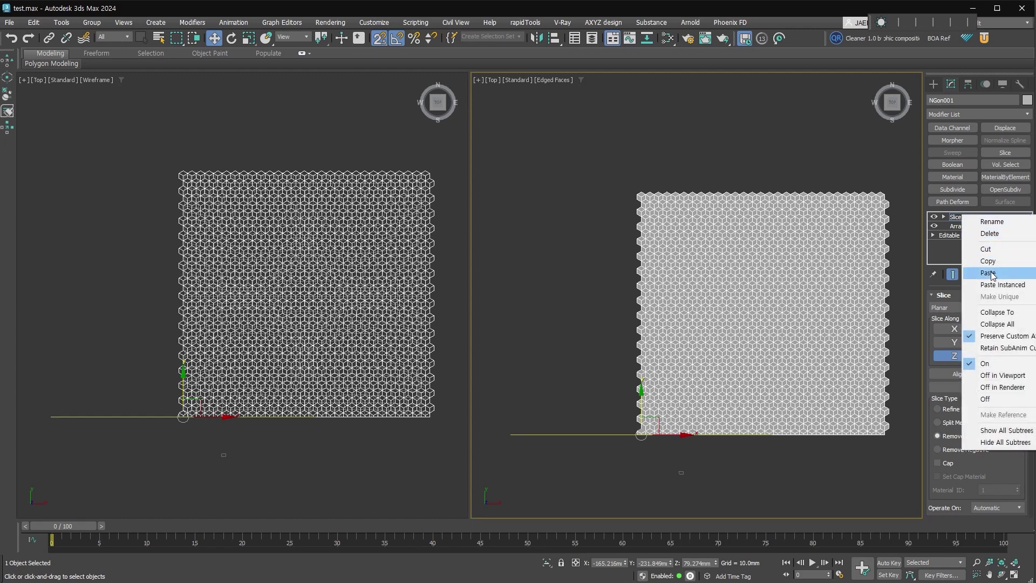
left_click(988, 276)
left_click_drag(875, 250, 668, 213)
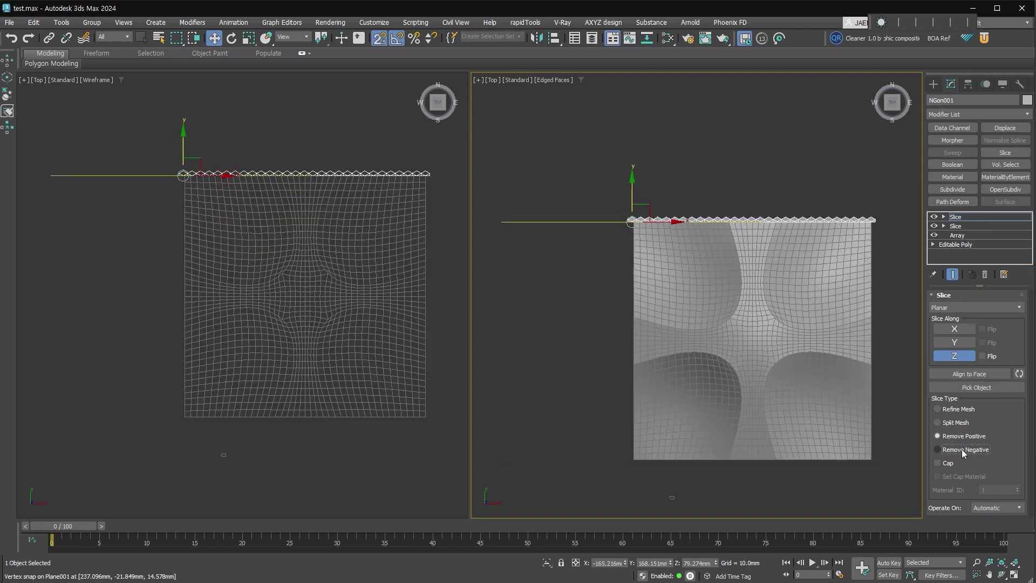
left_click(938, 449)
Paste a third Slice, rotate its plane vertical, and snap it to the left edge, flipped.
right_click(972, 220)
left_click(996, 275)
left_click(943, 216)
right_click(647, 389)
left_click(671, 414)
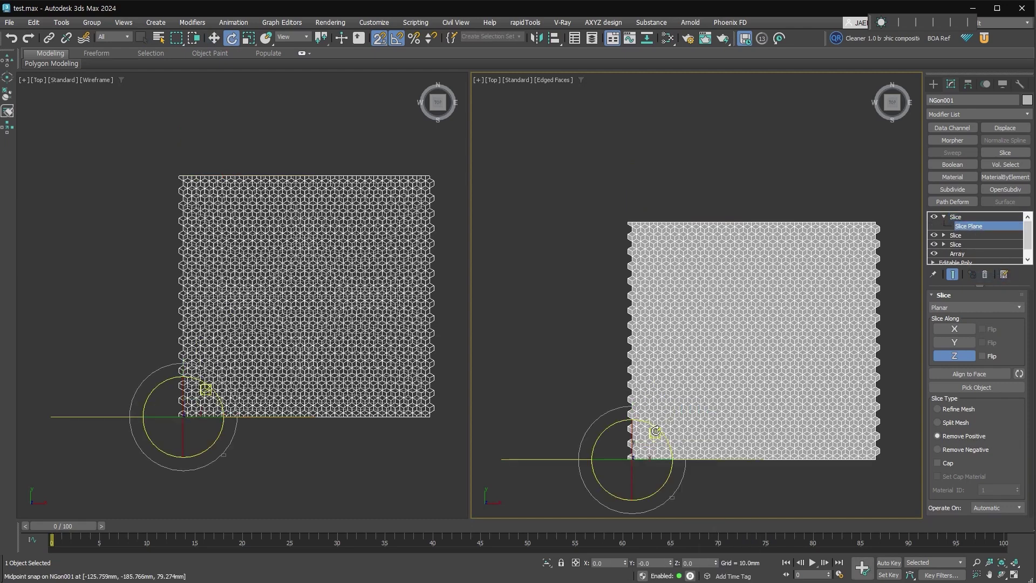
left_click_drag(653, 428, 633, 439)
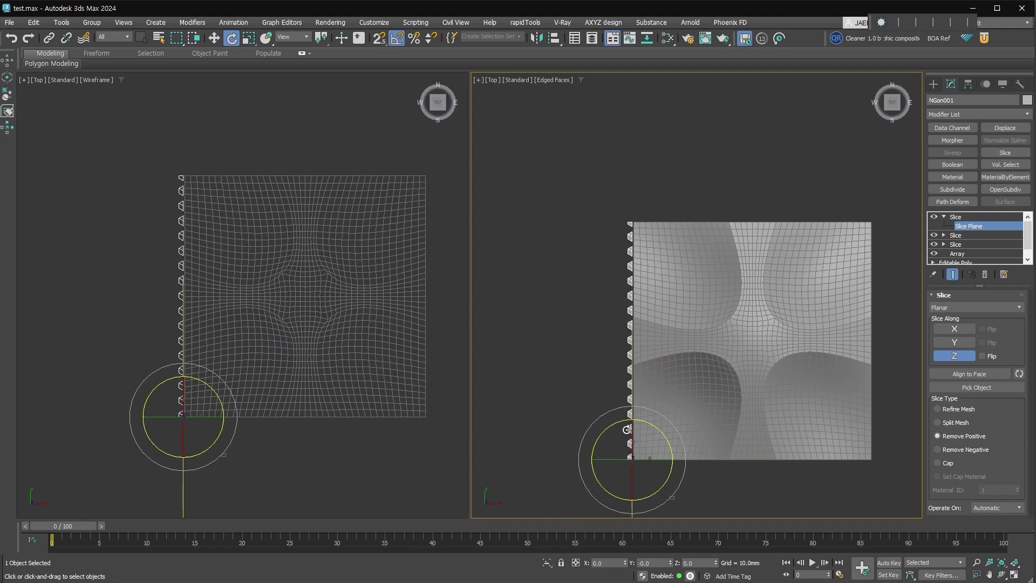
key("w")
scroll(637, 446, "up", 4)
key("s")
left_click_drag(626, 459, 630, 456)
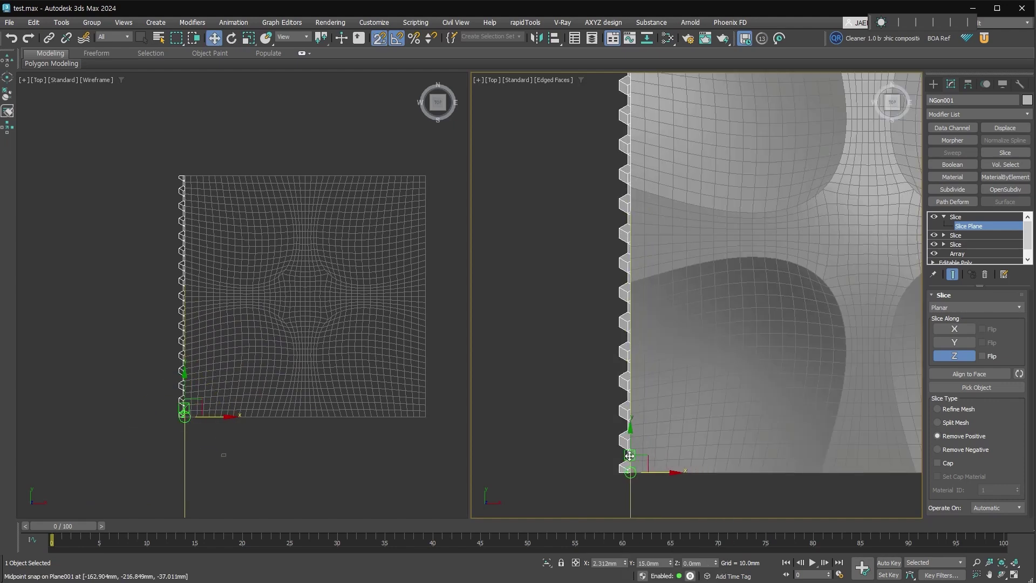
left_click(964, 450)
scroll(901, 280, "down", 5)
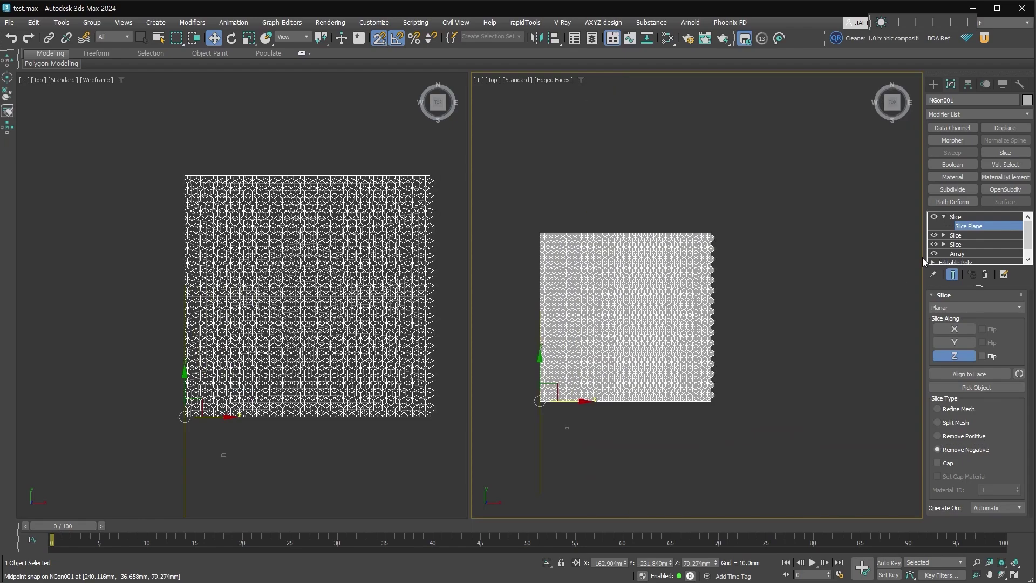
left_click(967, 217)
Paste a fourth Slice on the right edge and review the trimmed pattern in 3D.
right_click(967, 219)
left_click(979, 270)
scroll(607, 413, "up", 4)
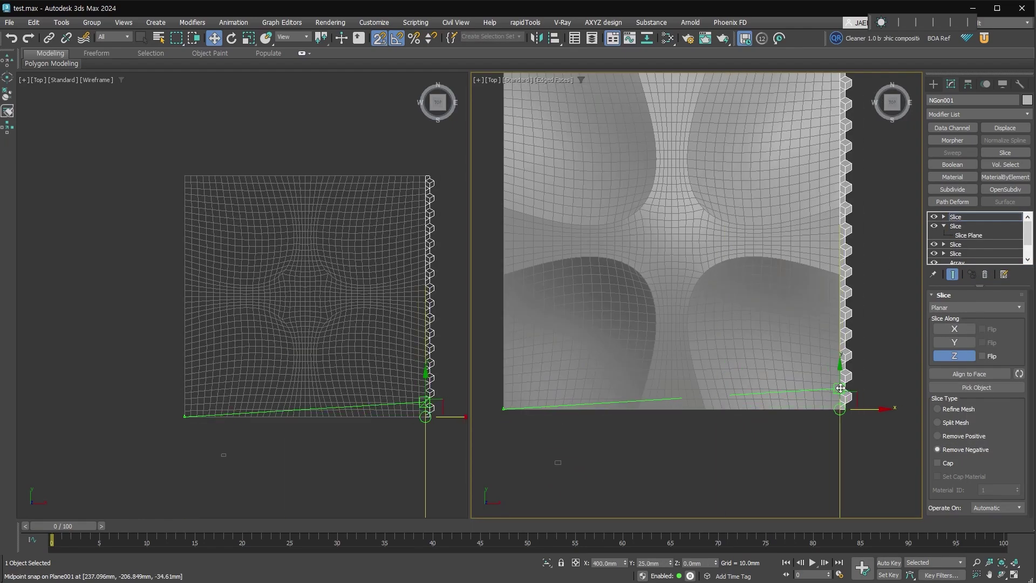
middle_click_drag(848, 381, 853, 437)
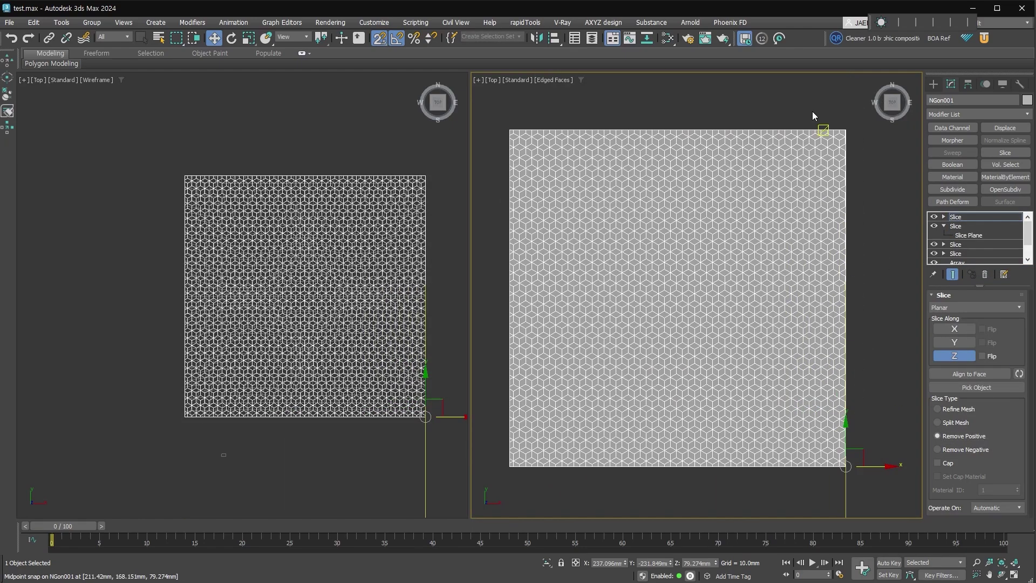
middle_click_drag(743, 420, 781, 398, "alt")
key("z")
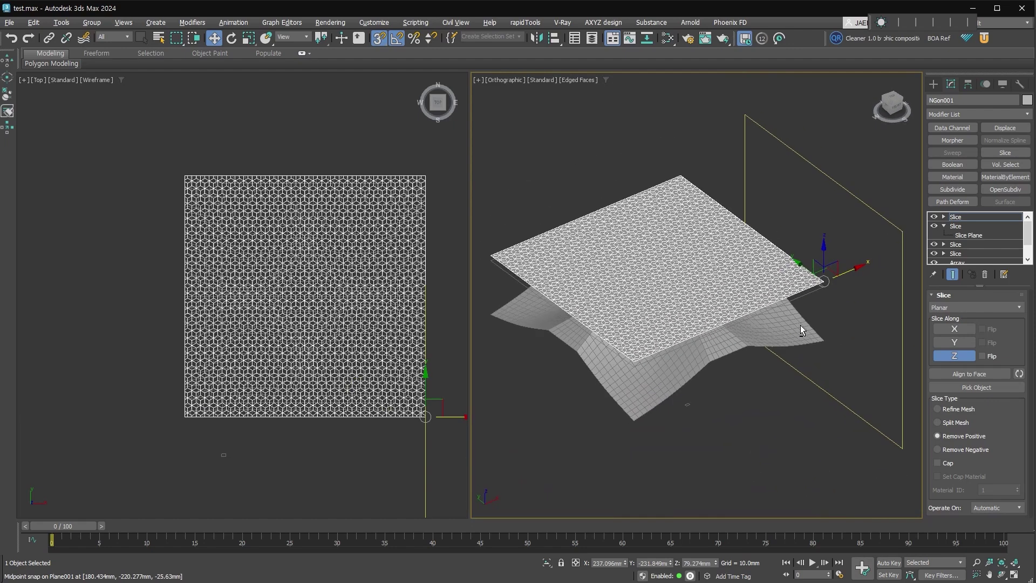
left_click(934, 89)
key("m")
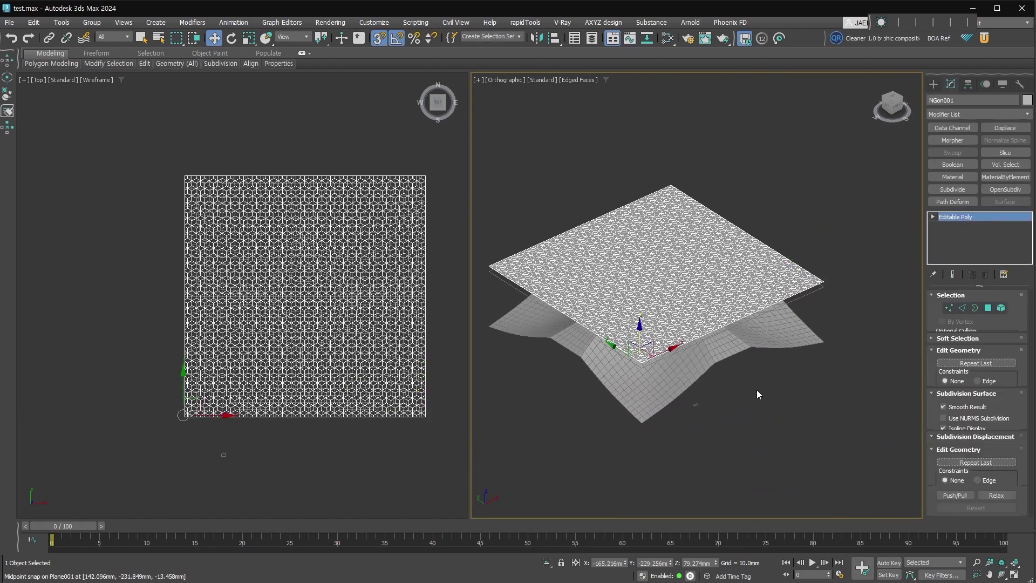
Weld all of NGon001's vertices (6636 down to 2932), then select Plane001.
key("z")
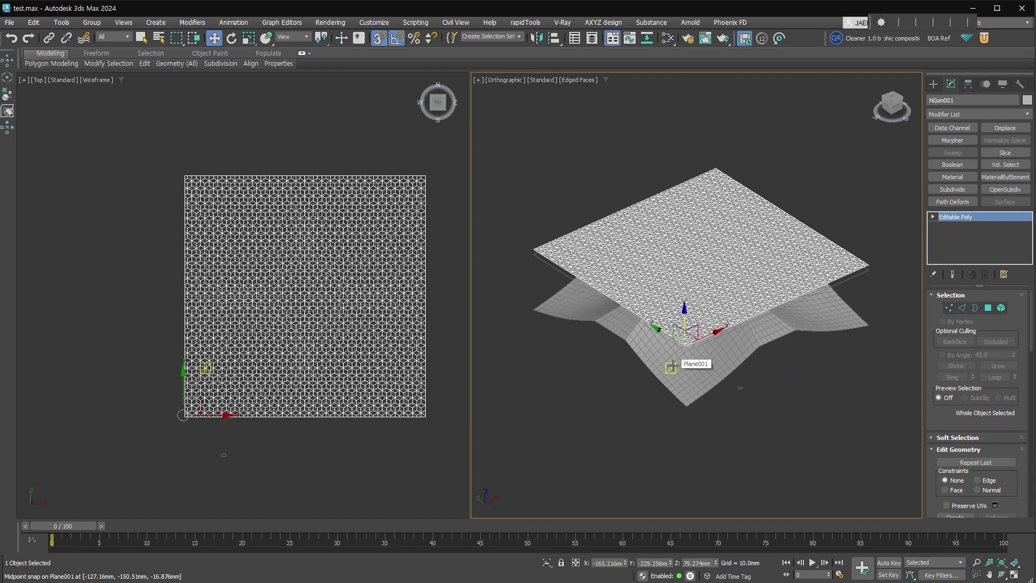
key("1")
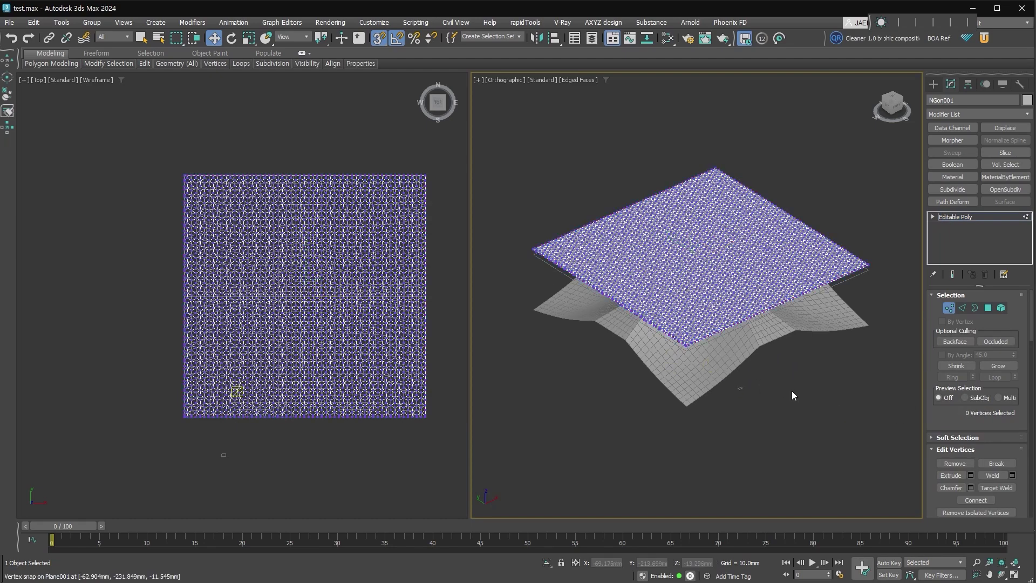
key("ctrl+a")
scroll(714, 324, "up", 5)
scroll(714, 324, "up", 2)
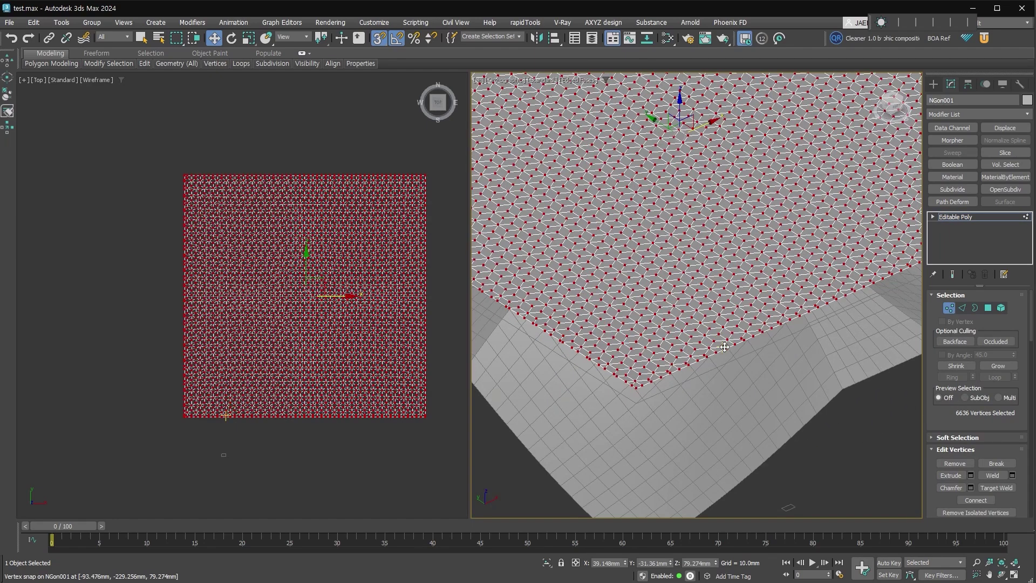
left_click(996, 476)
left_click(949, 307)
scroll(761, 410, "down", 5)
scroll(768, 438, "down", 2)
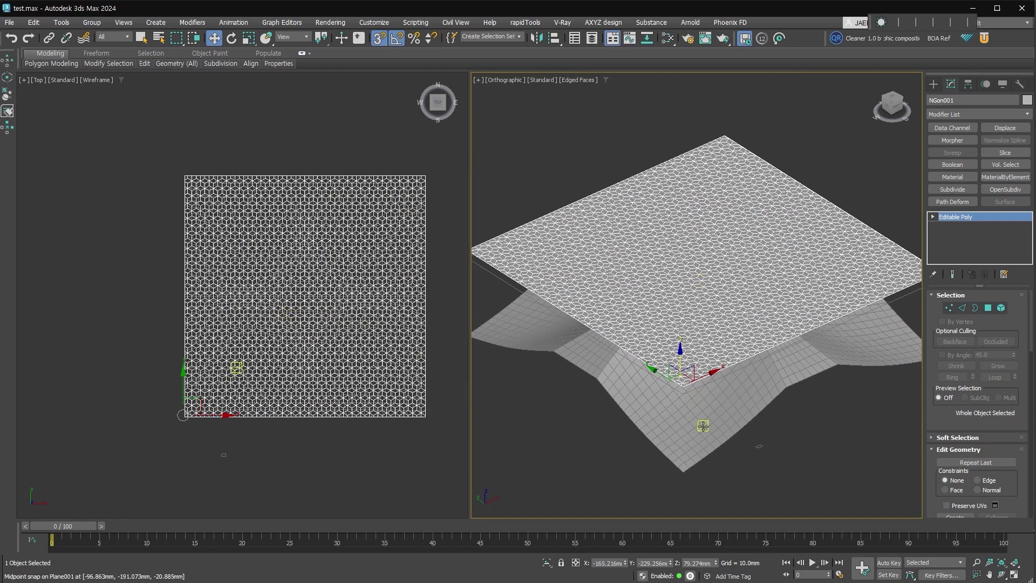
left_click(694, 441)
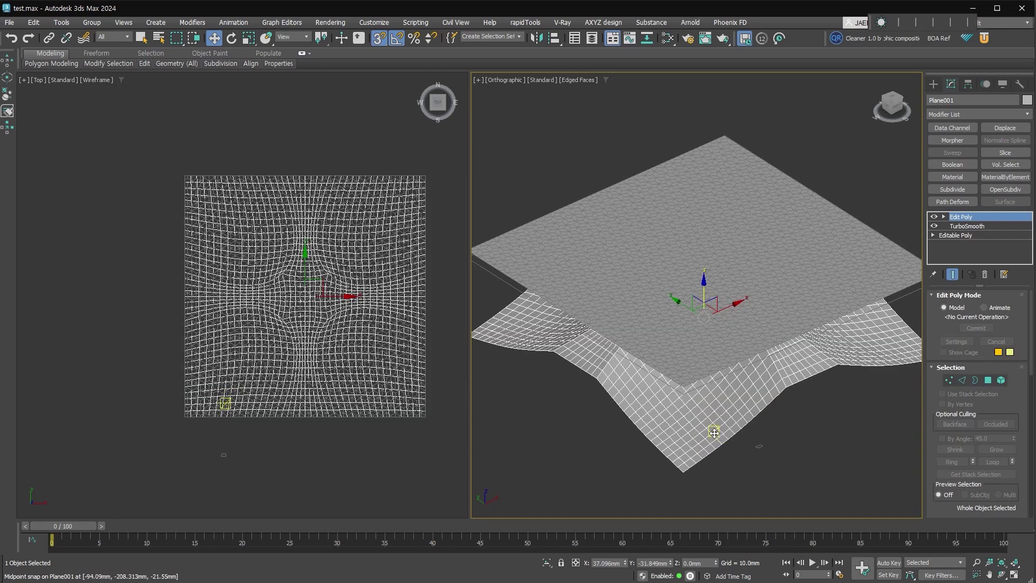
Collapse Plane001 to Editable Poly, switch to the 04_Tyflow modifier set, and reselect NGon001.
key("ctrl+shift+c")
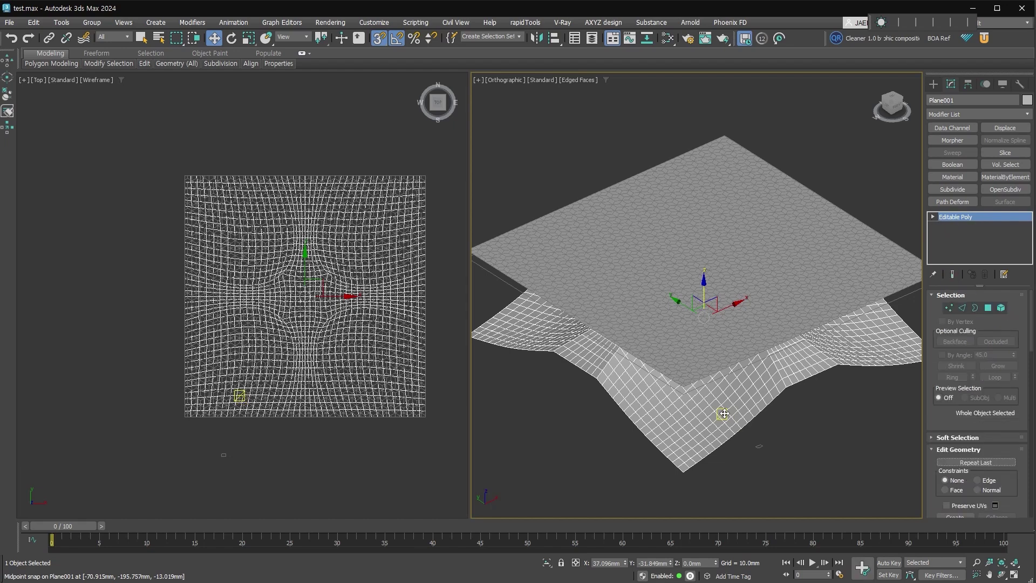
right_click(953, 128)
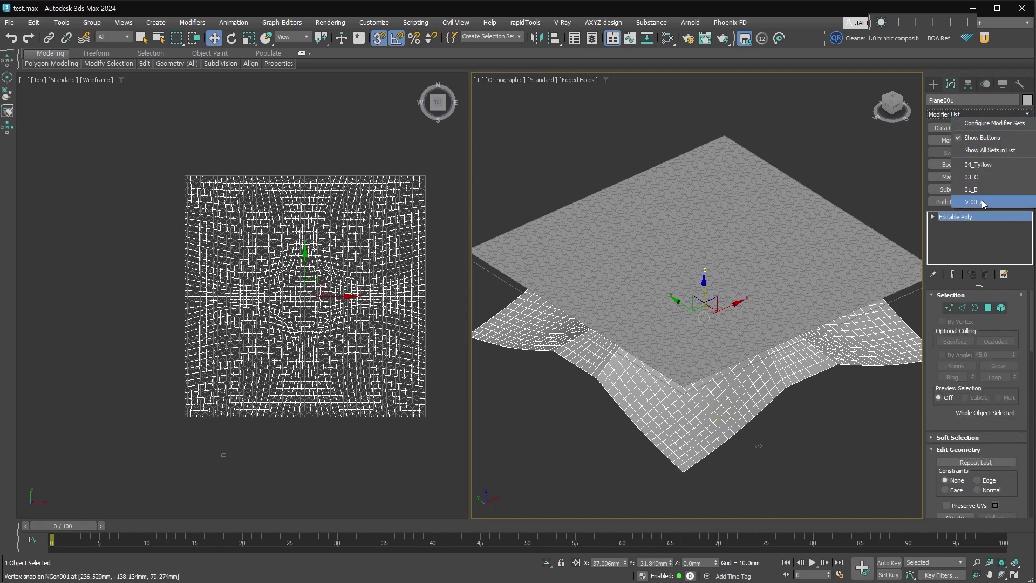
left_click(992, 166)
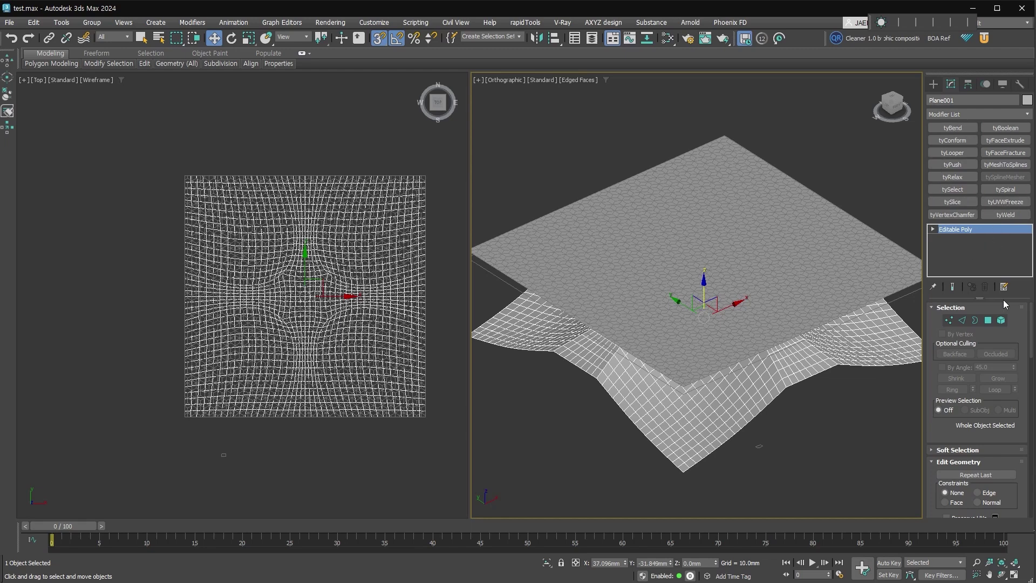
left_click(914, 273)
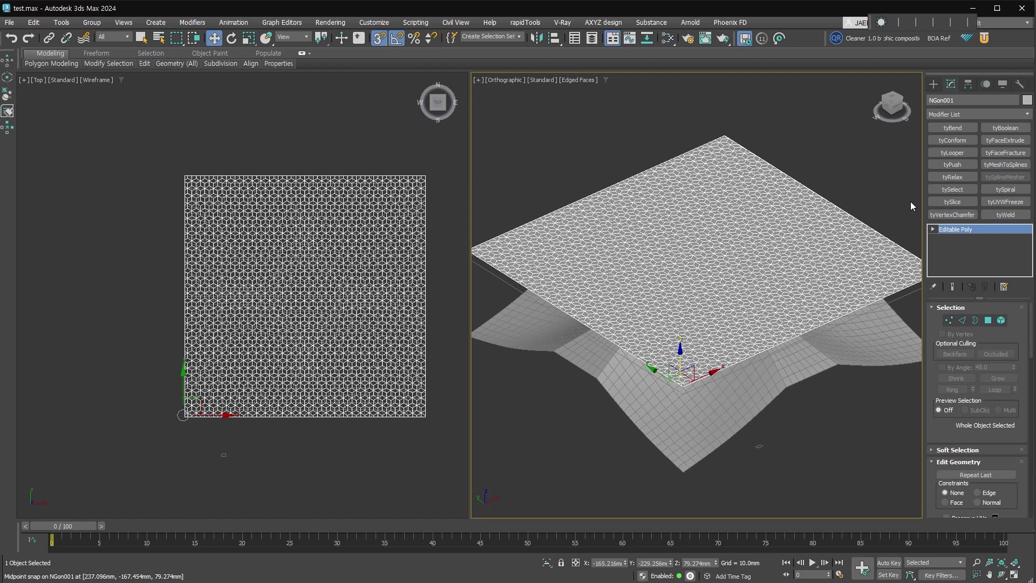
left_click(952, 140)
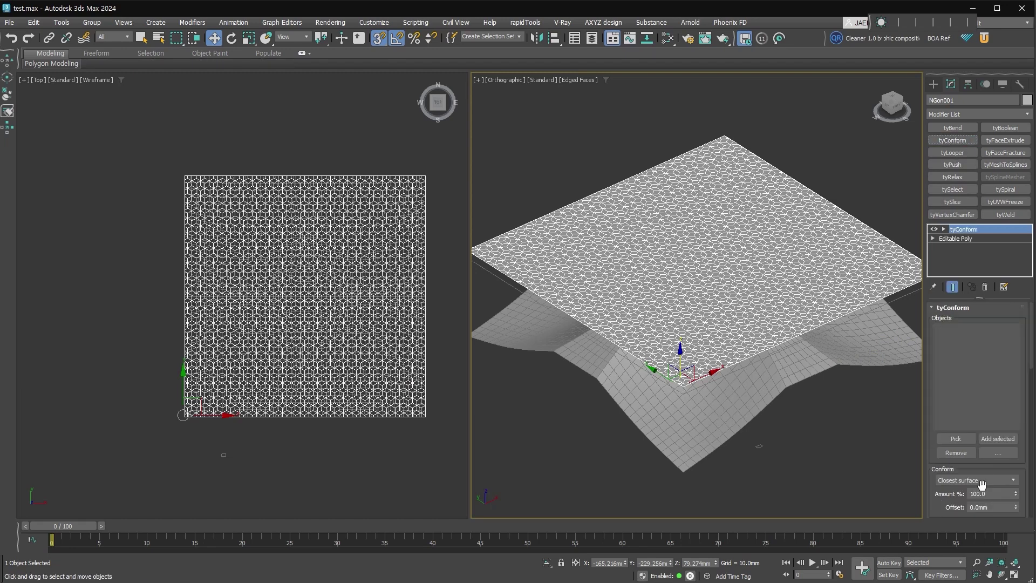
left_click(962, 438)
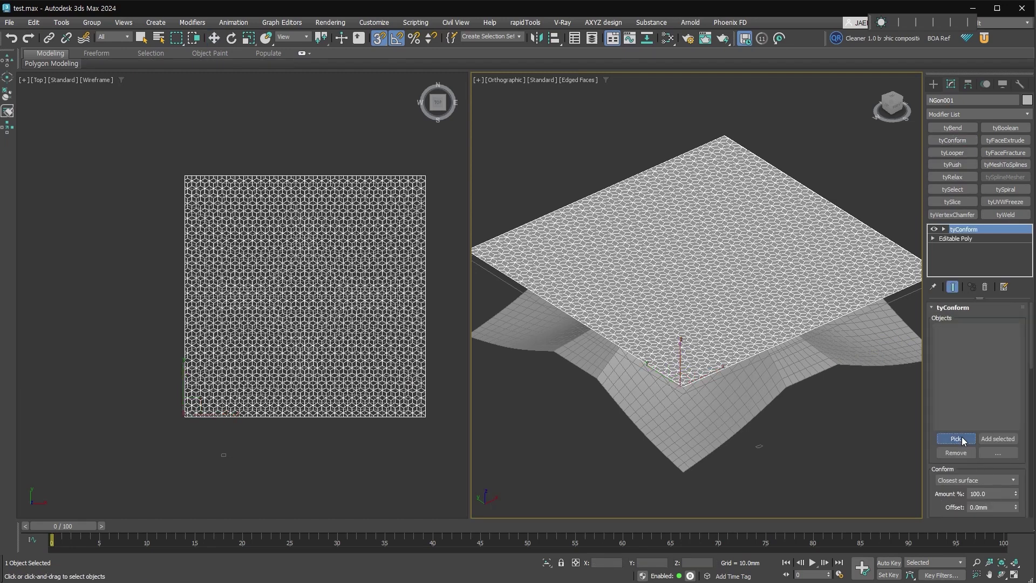
left_click(734, 414)
middle_click_drag(821, 430, 793, 378, "alt")
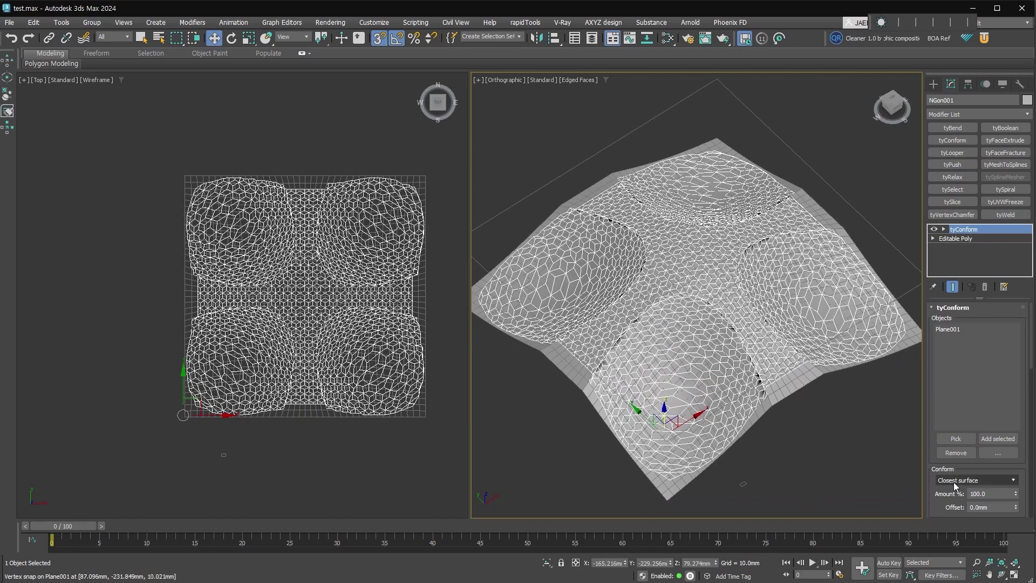
left_click_drag(936, 501, 937, 412)
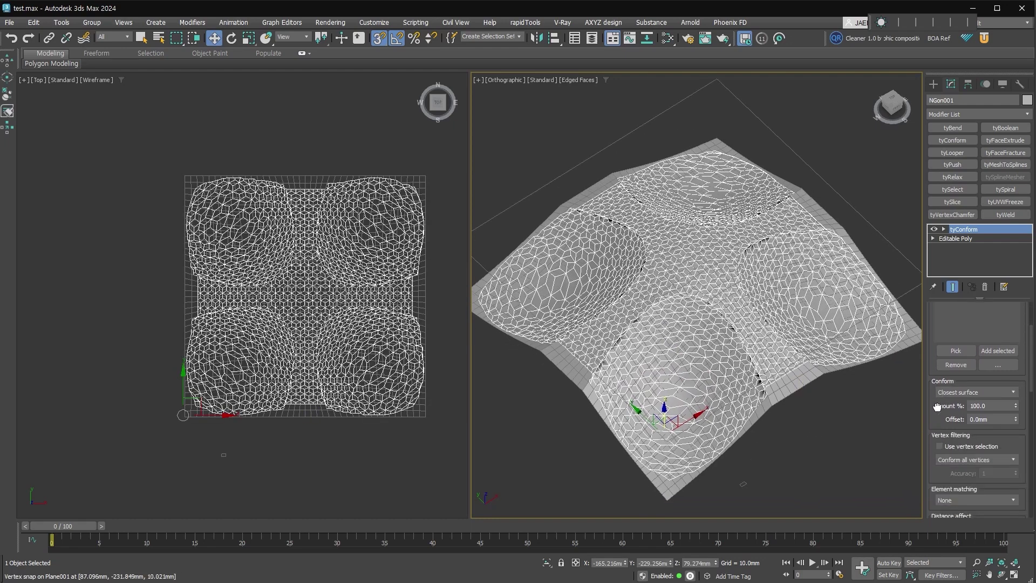
left_click(982, 394)
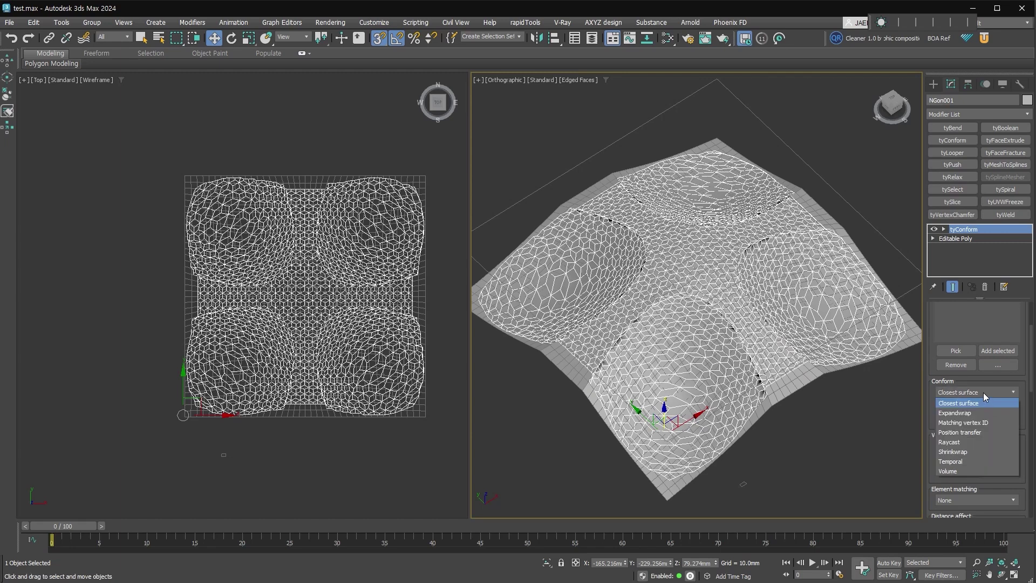
left_click(976, 439)
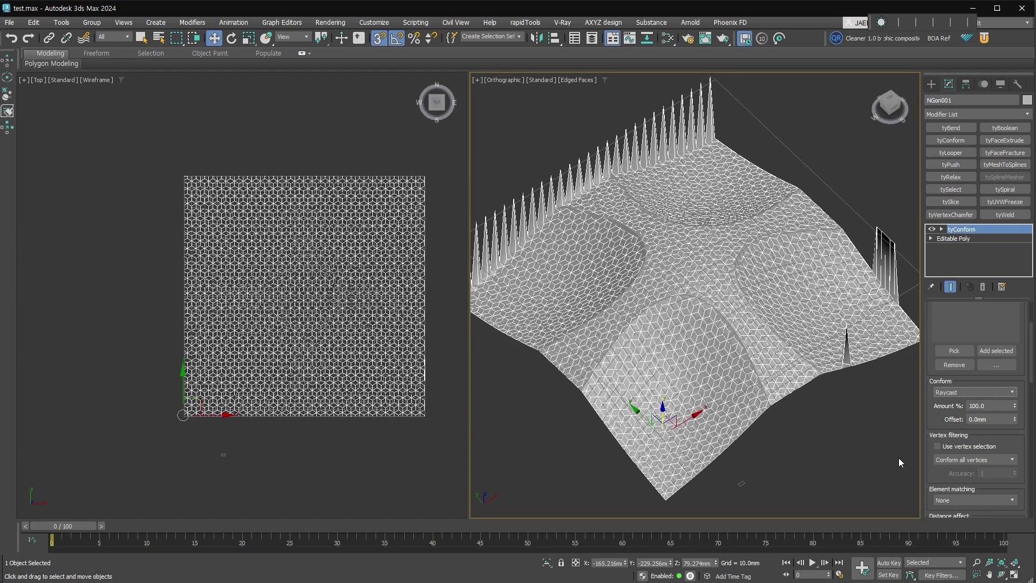
mouse_move(776, 454)
middle_mouse_down("alt")
mouse_move(767, 376)
mouse_move(739, 384)
middle_mouse_up("alt")
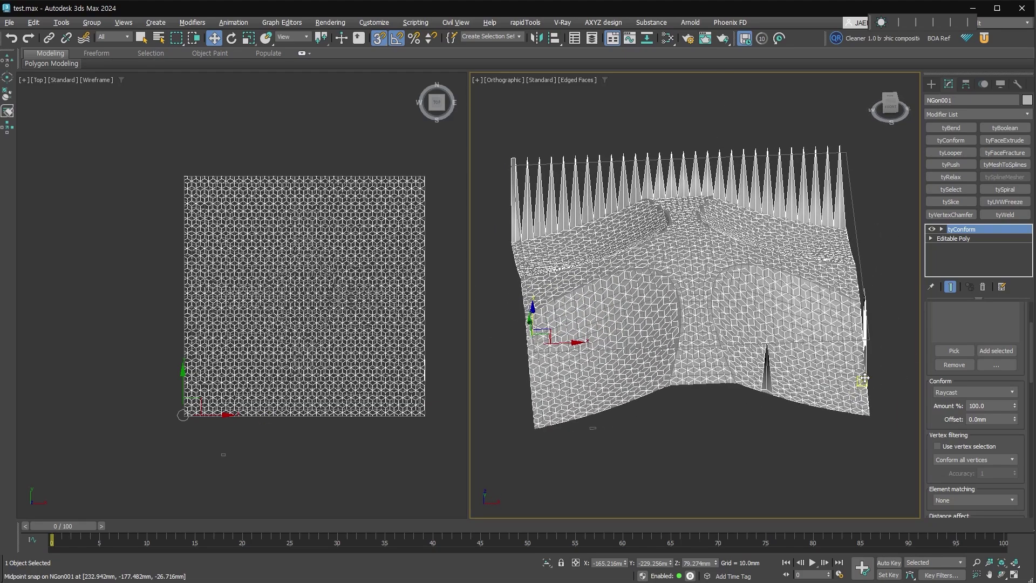
scroll(731, 279, "up", 5)
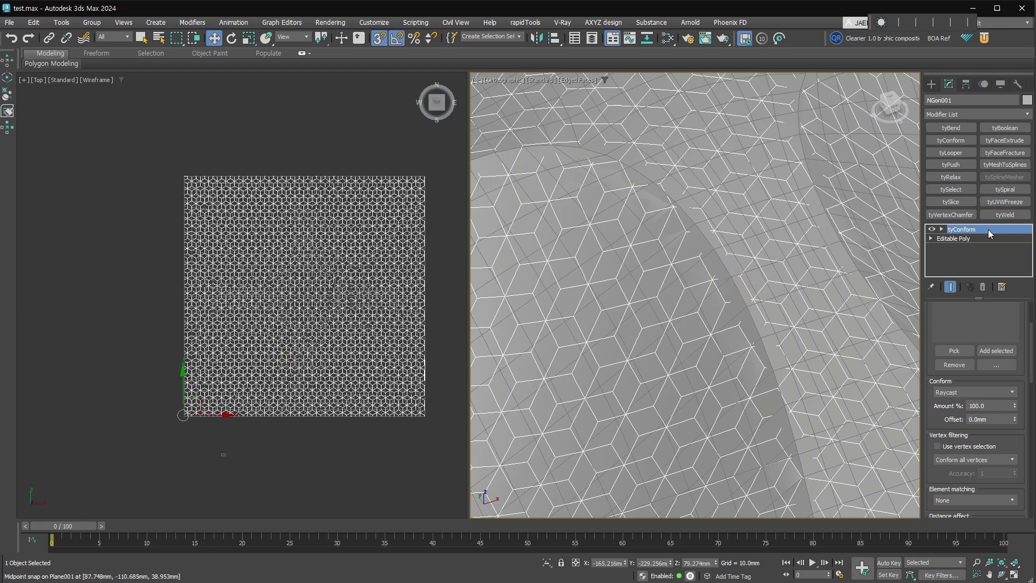
left_click(983, 290)
scroll(745, 280, "down", 10)
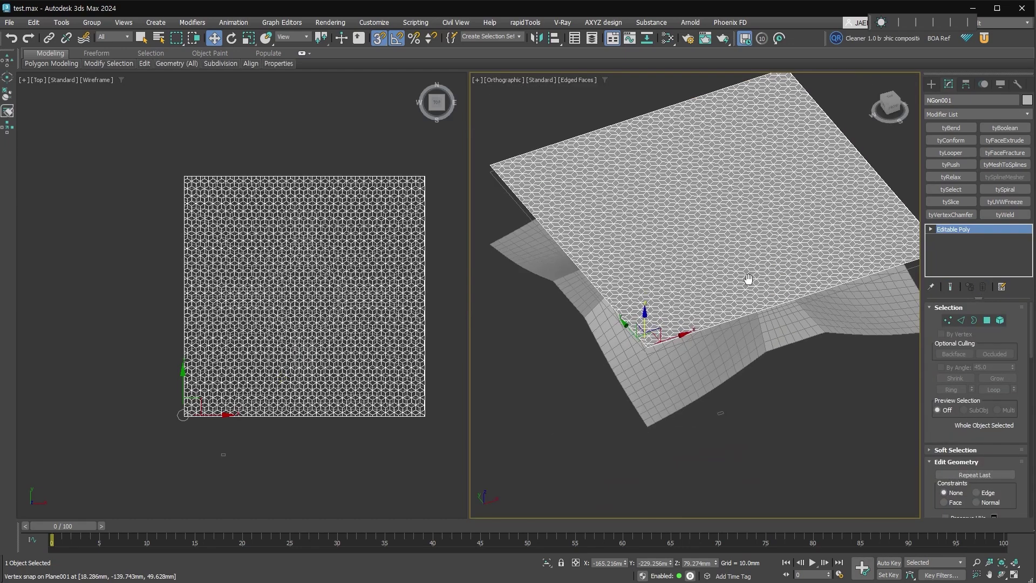
Select all 1600 of Plane001's polygons in Polygon mode.
mouse_move(755, 323)
middle_mouse_down()
mouse_move(796, 355)
mouse_move(788, 373)
middle_mouse_up()
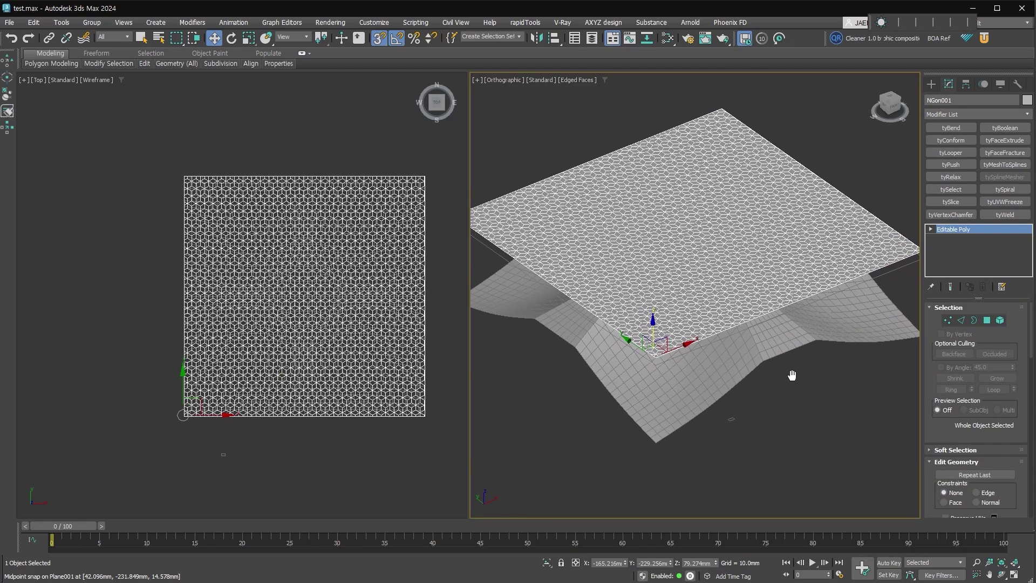
left_click(790, 340)
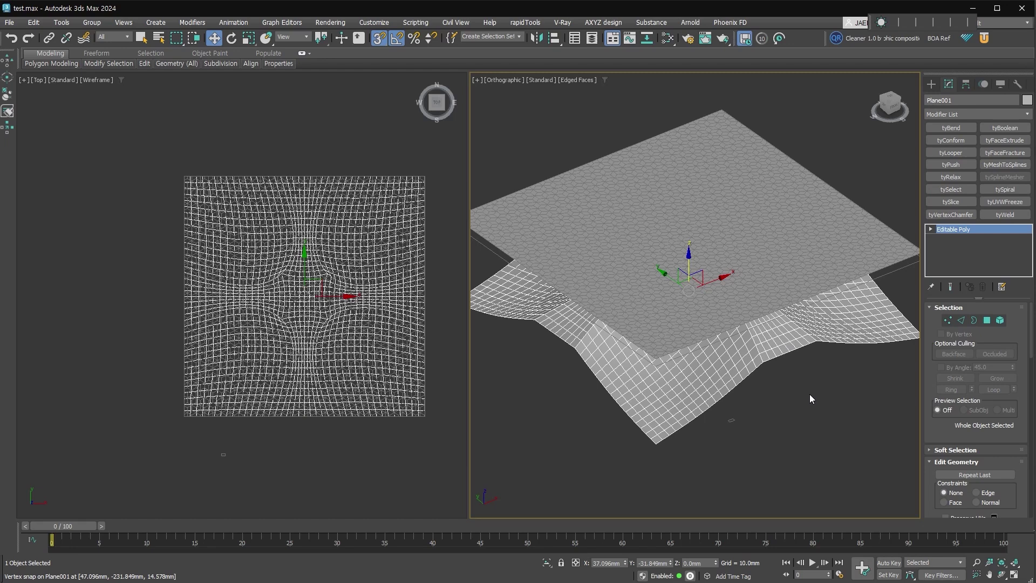
left_click(987, 320)
key("ctrl+a")
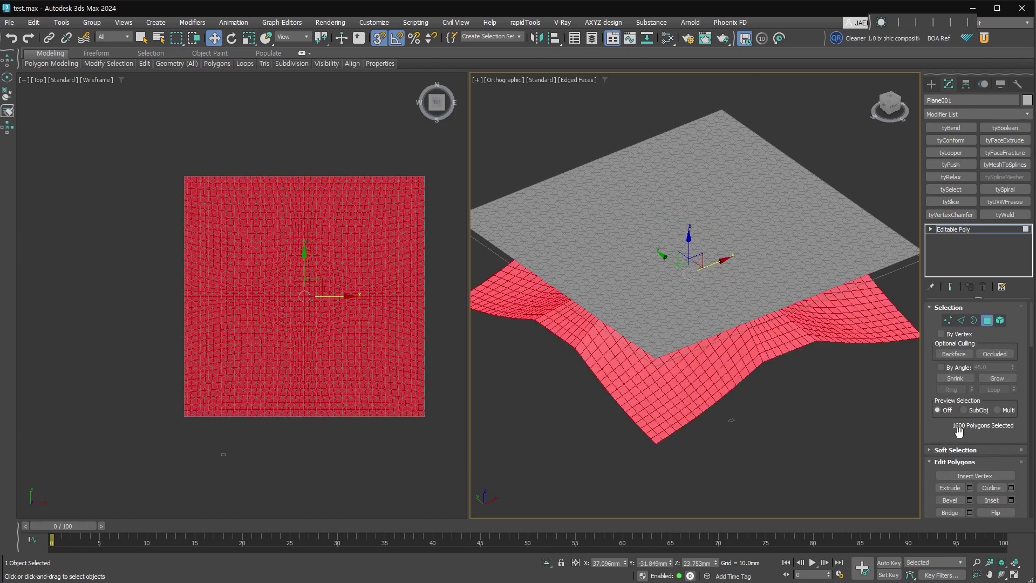
middle_click_drag(834, 425, 759, 386, "alt")
scroll(976, 405, "down", 3)
scroll(976, 405, "down", 3)
scroll(977, 405, "down", 3)
scroll(976, 404, "down", 3)
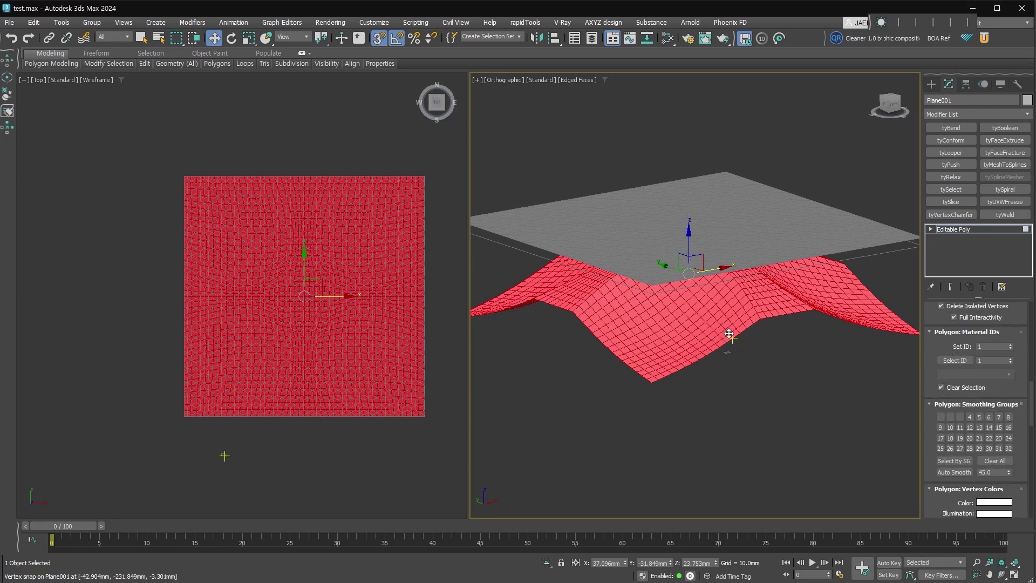
middle_click_drag(725, 267, 740, 290)
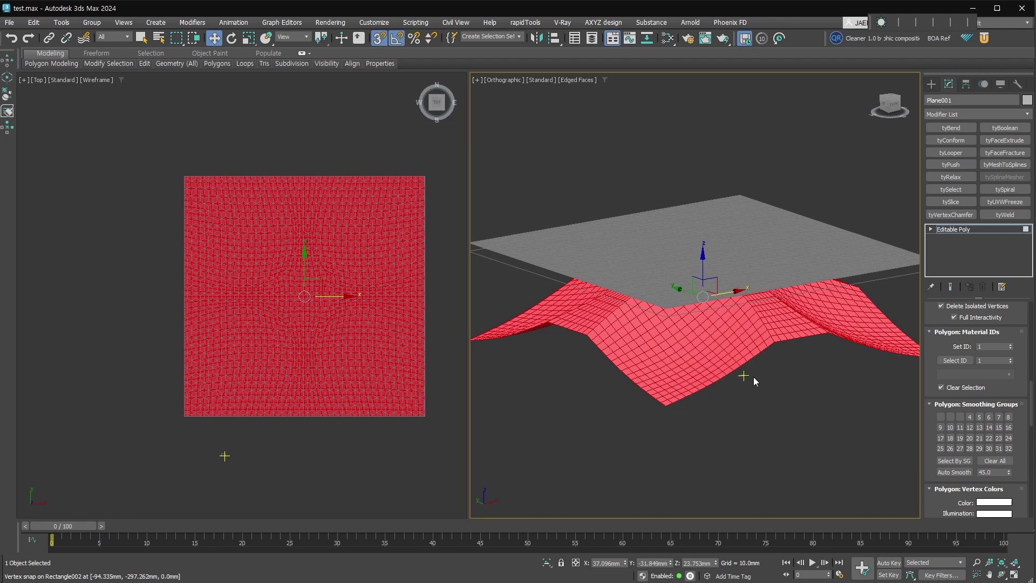
Auto Smooth the selected polygons at threshold 5.0, then clear the selection.
double_click(995, 472)
type("5")
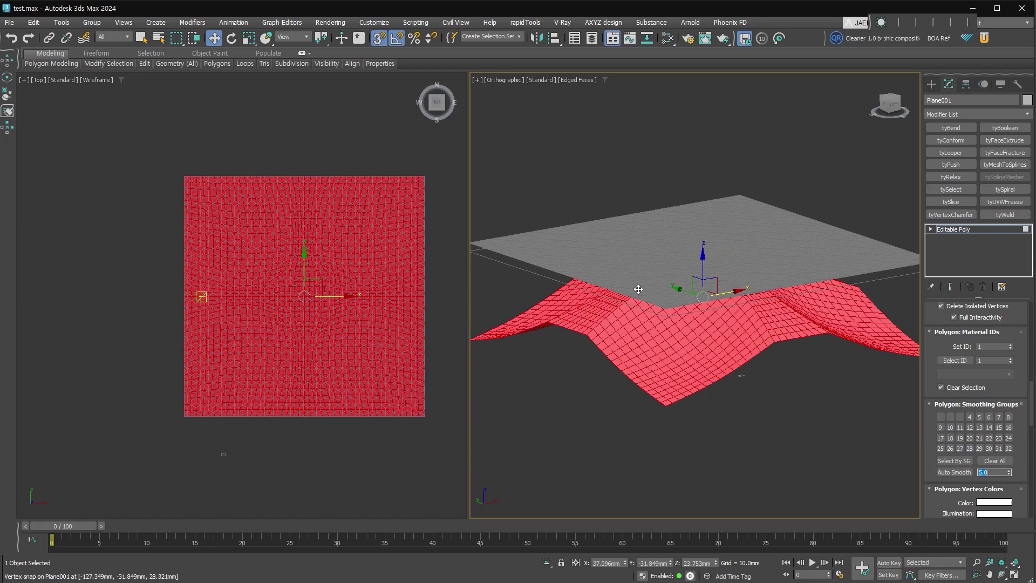
scroll(758, 337, "up", 4)
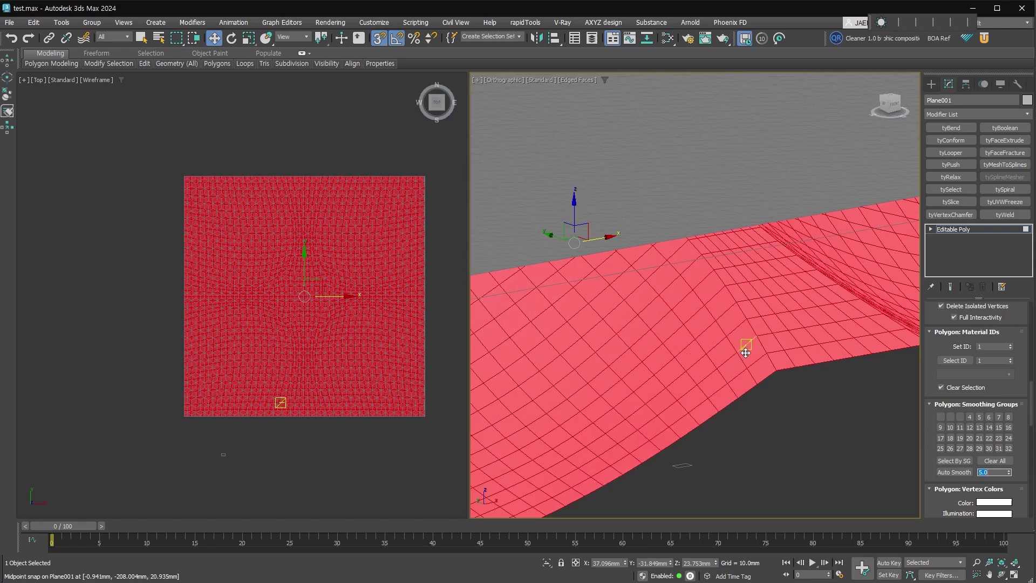
left_click(955, 473)
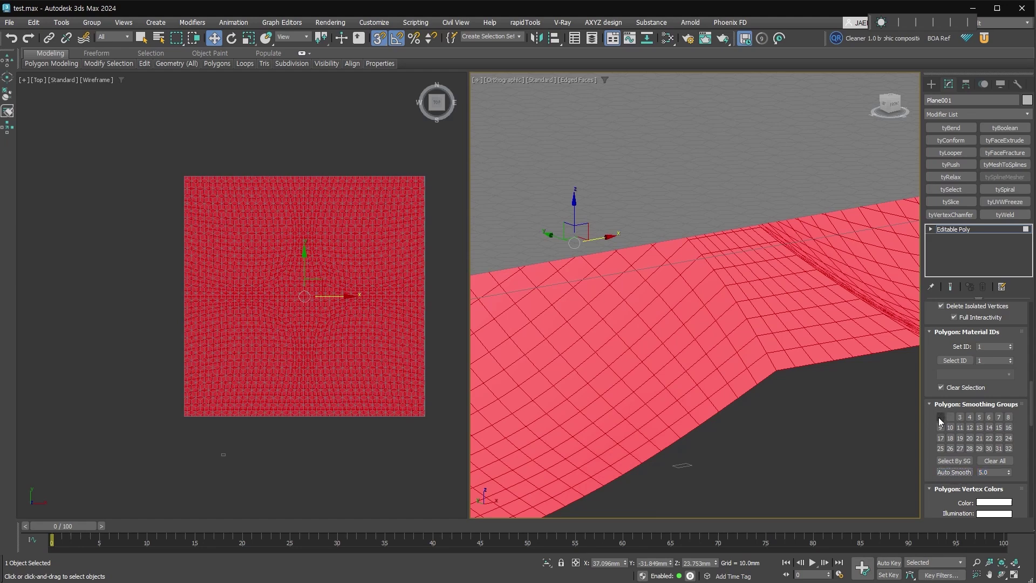
left_click(817, 458)
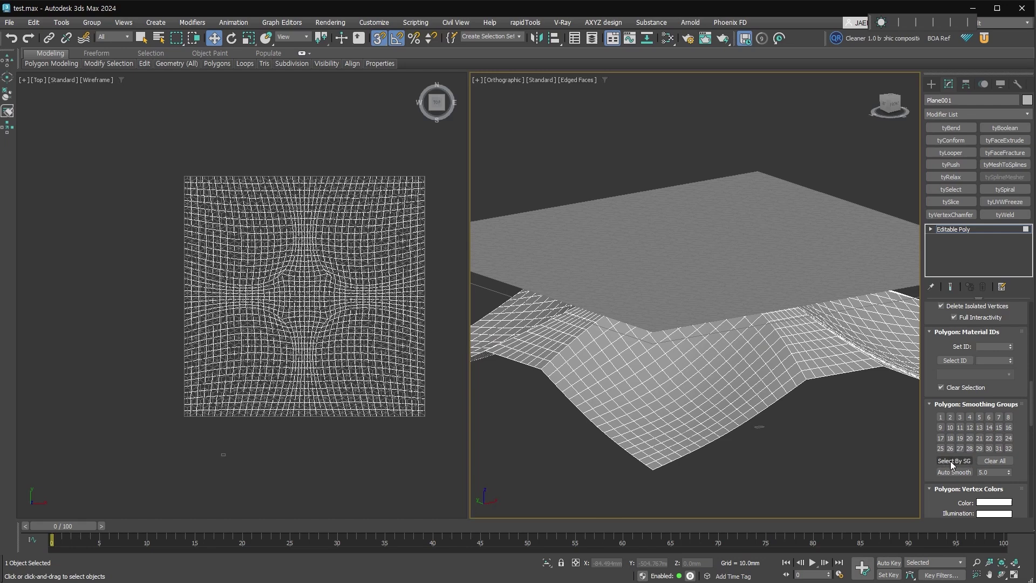
Select Plane001's smoothing-group-1 polygons to inspect them, then clear the selection.
left_click(951, 462)
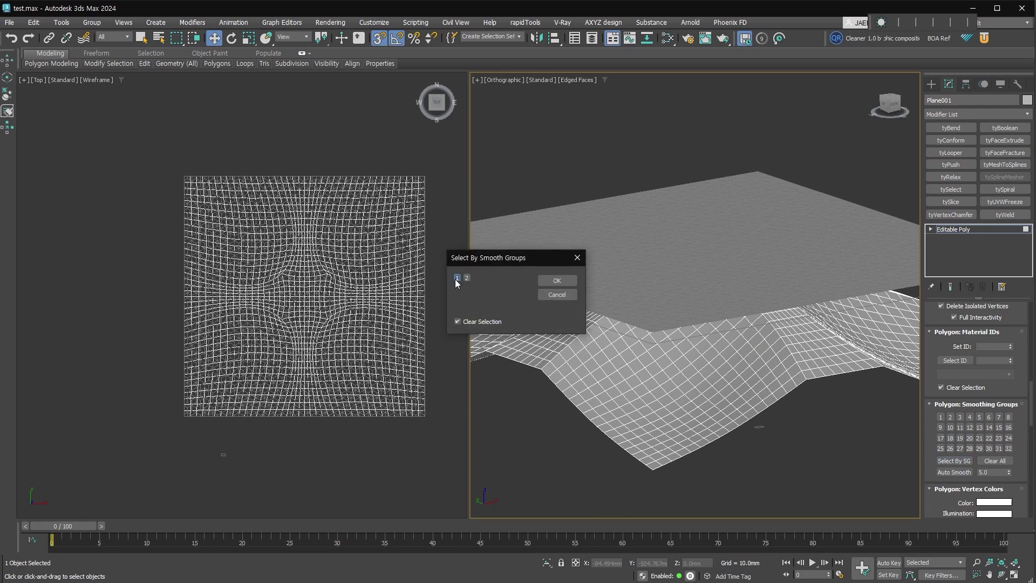
left_click(558, 281)
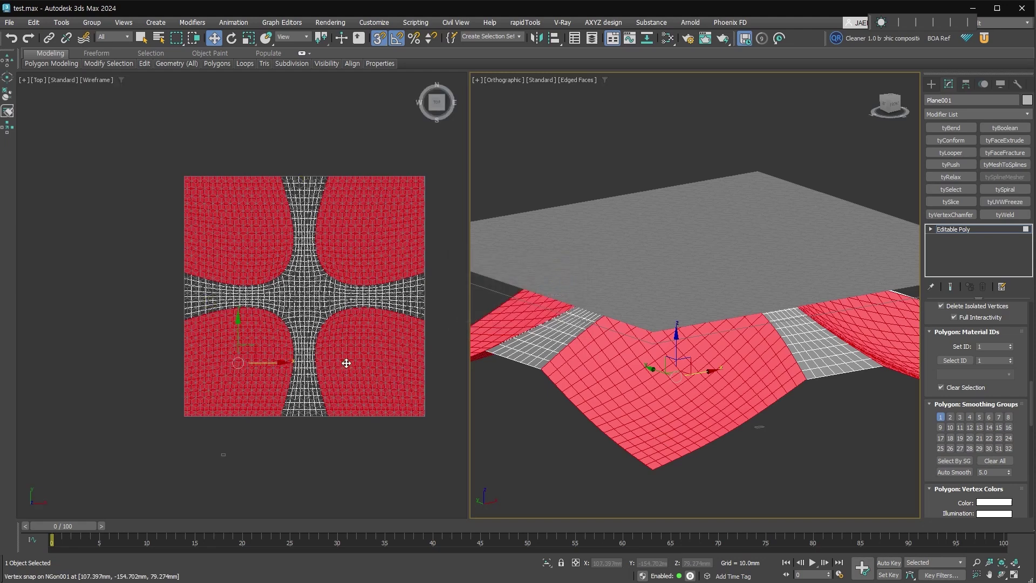
left_click(442, 353)
scroll(935, 437, "up", 1)
scroll(935, 437, "up", 5)
In Edge mode, select all 128 hard edges via Ribbon Selection's Hard option.
left_click(962, 322)
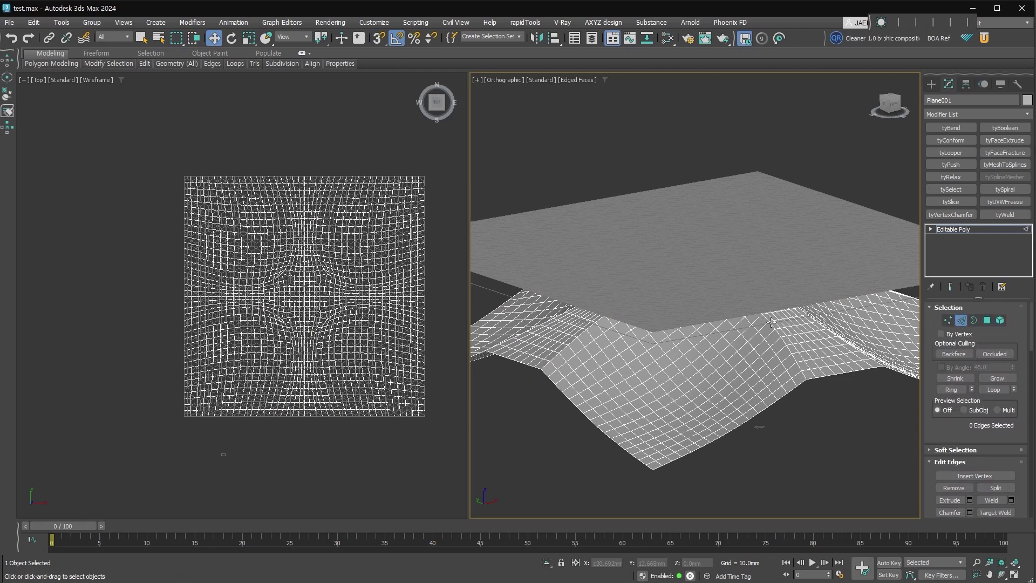
left_click(156, 55)
mouse_move(33, 64)
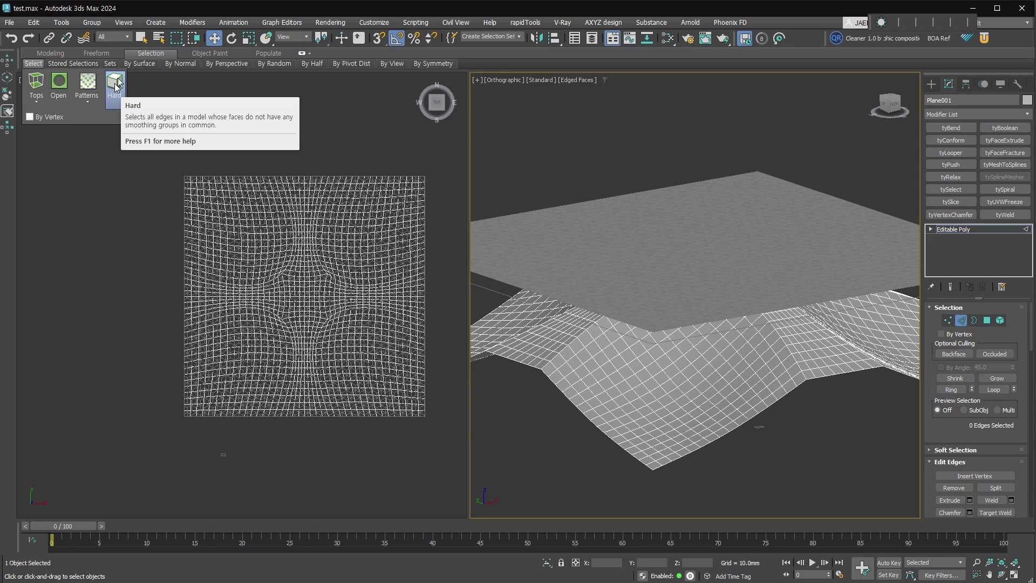
left_click(117, 85)
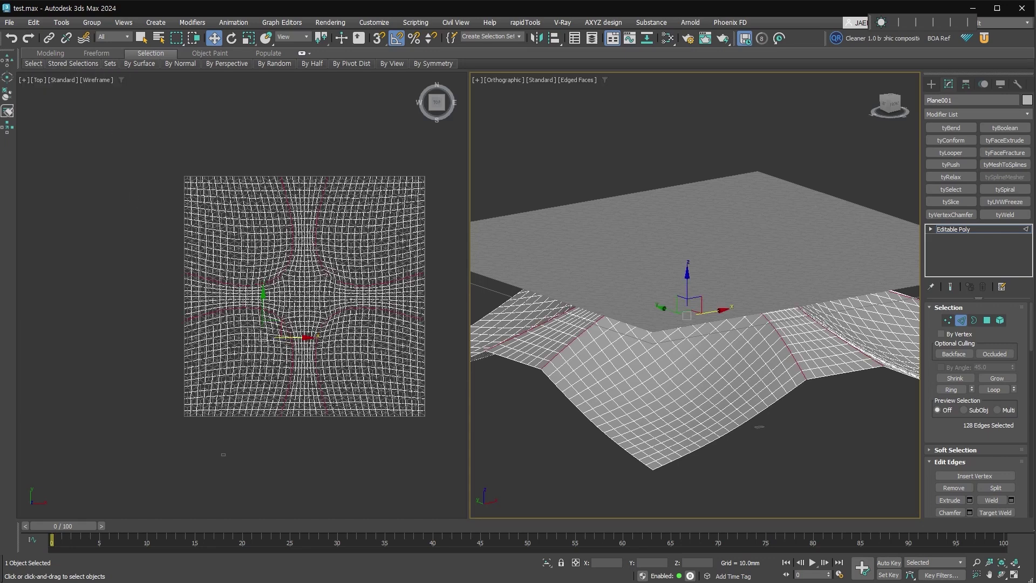
scroll(1015, 410, "down", 5)
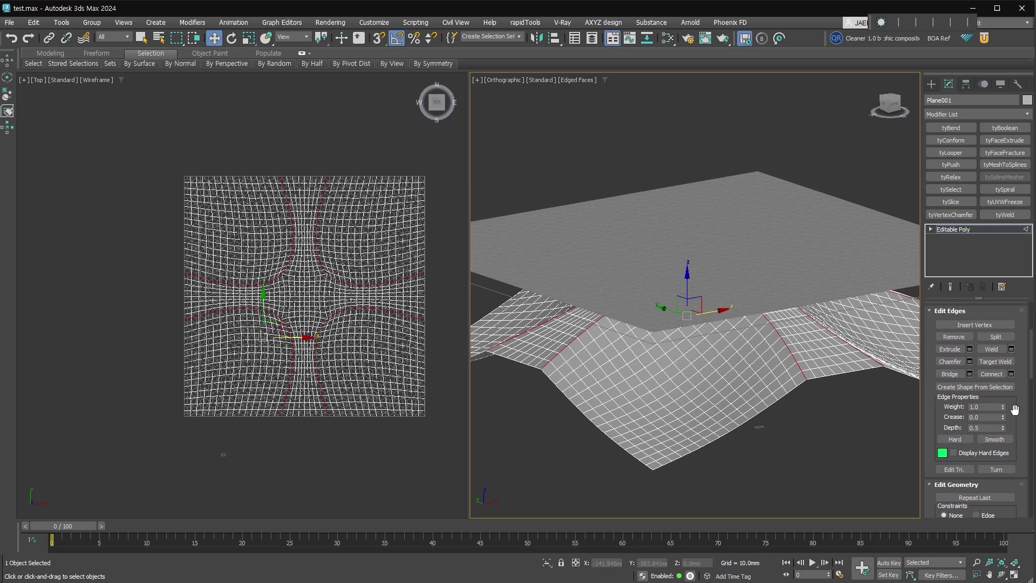
Create the linear shape Shape001 from the hard edges and select it.
left_click(997, 387)
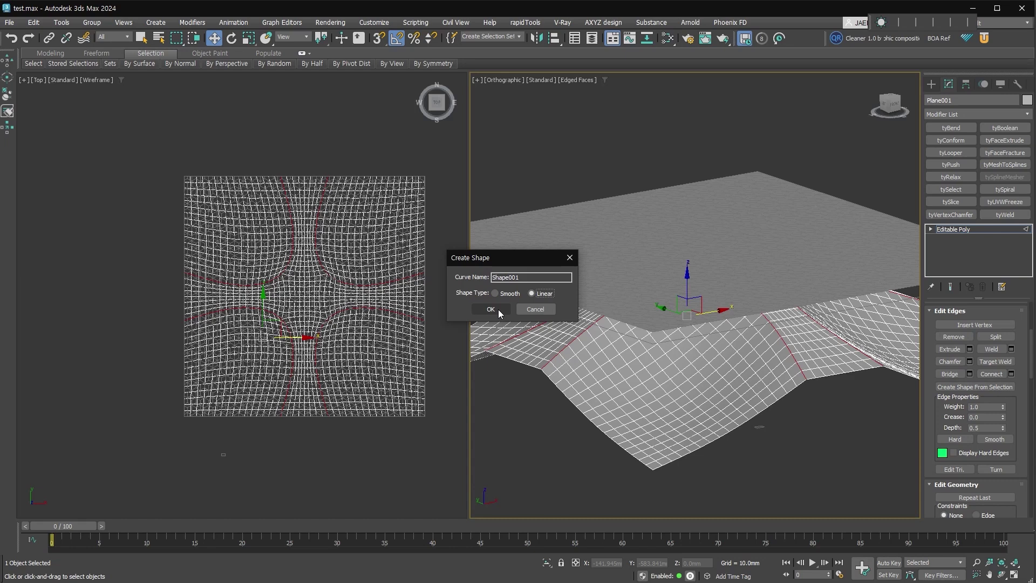
left_click(490, 308)
key("ctrl+d")
left_click(794, 354)
middle_click_drag(794, 354, 711, 345, "alt")
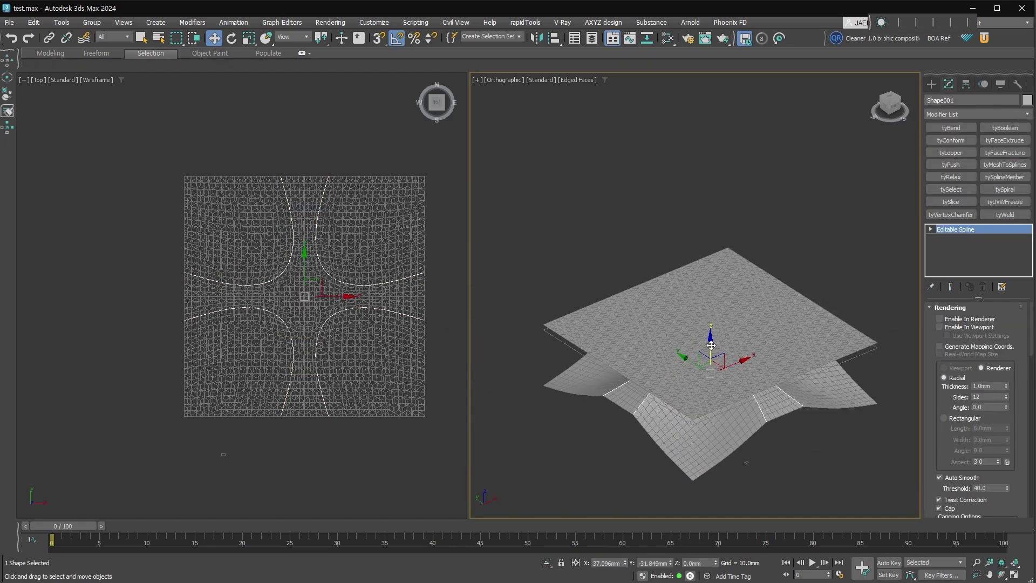
Raise Shape001's hard-edge curves above the surface to Z 148.225mm.
left_click_drag(710, 344, 710, 265)
scroll(333, 174, "up", 5)
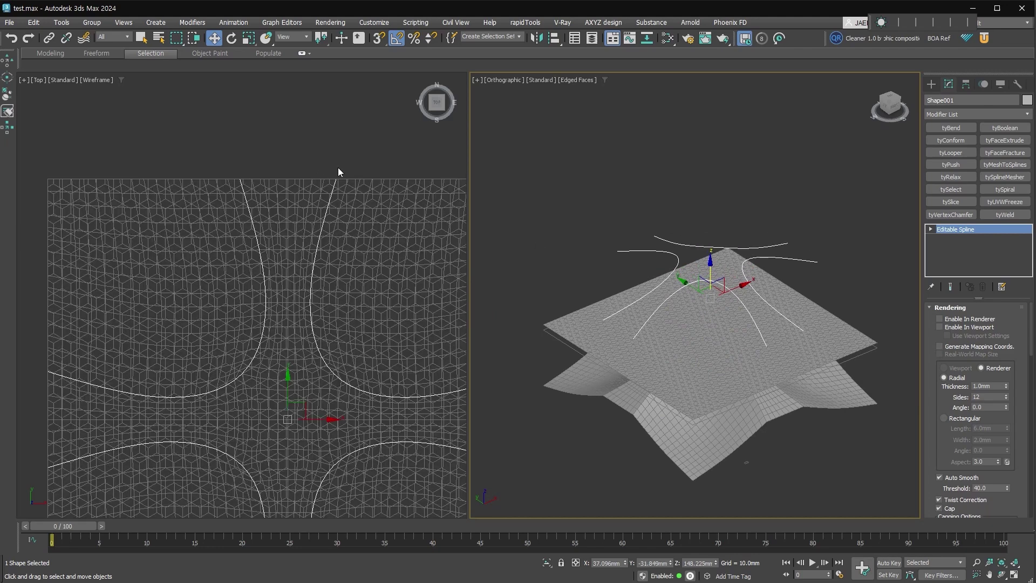
scroll(377, 297, "down", 4)
scroll(413, 323, "down", 2)
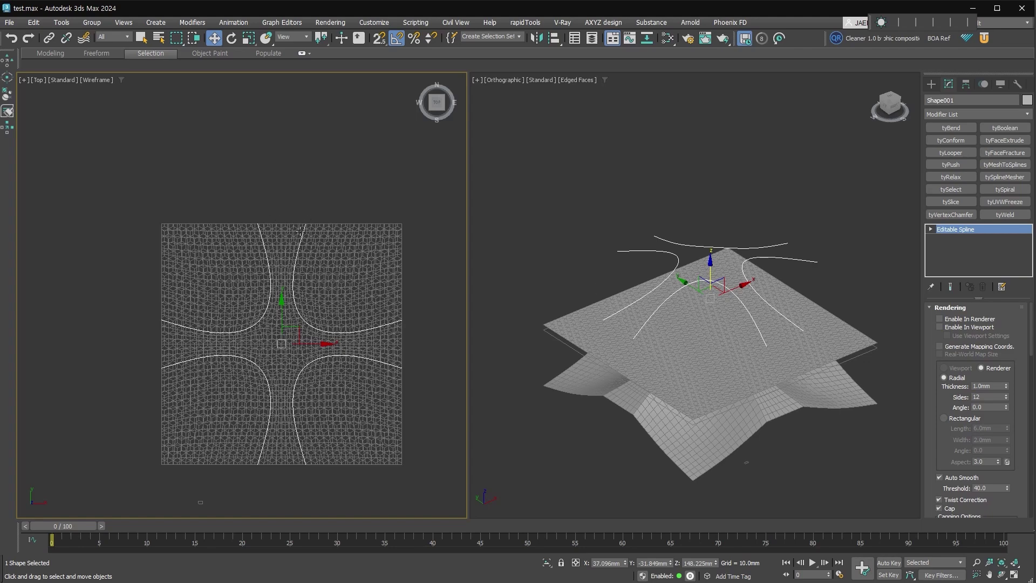
scroll(369, 421, "up", 2)
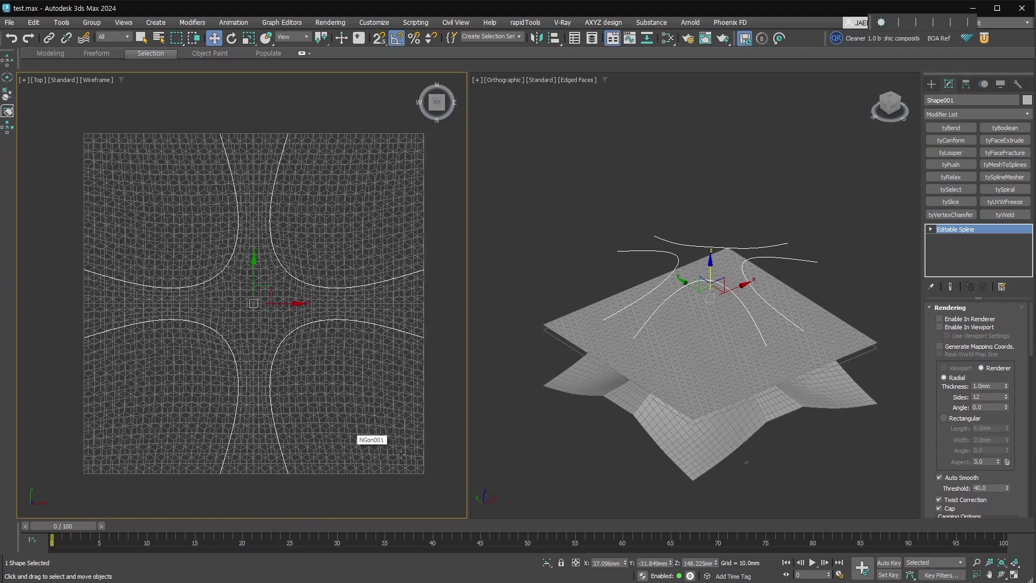
Draw a new circle beside the raised curves.
left_click(931, 84)
left_click(950, 183)
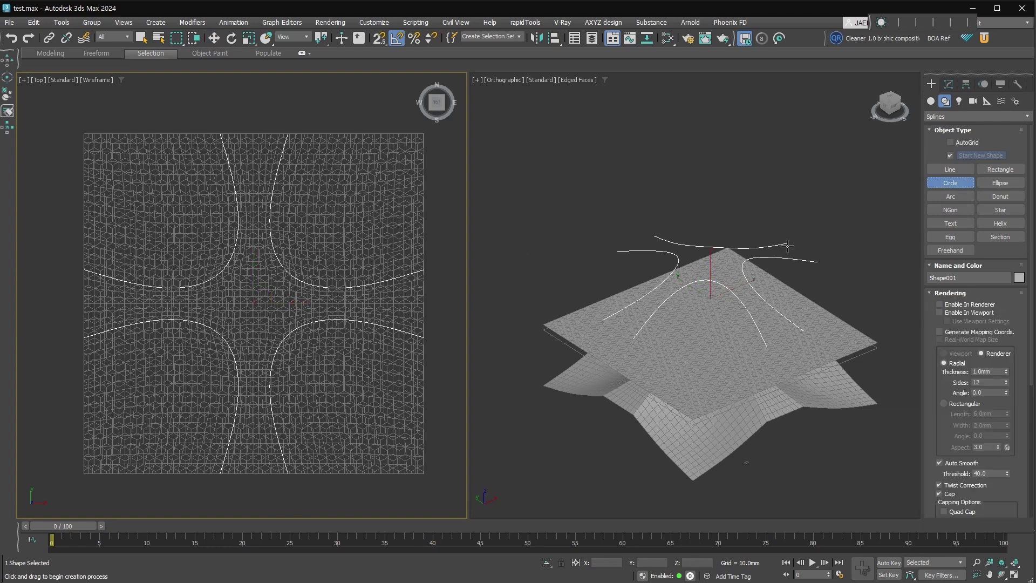
left_click_drag(839, 268, 848, 297)
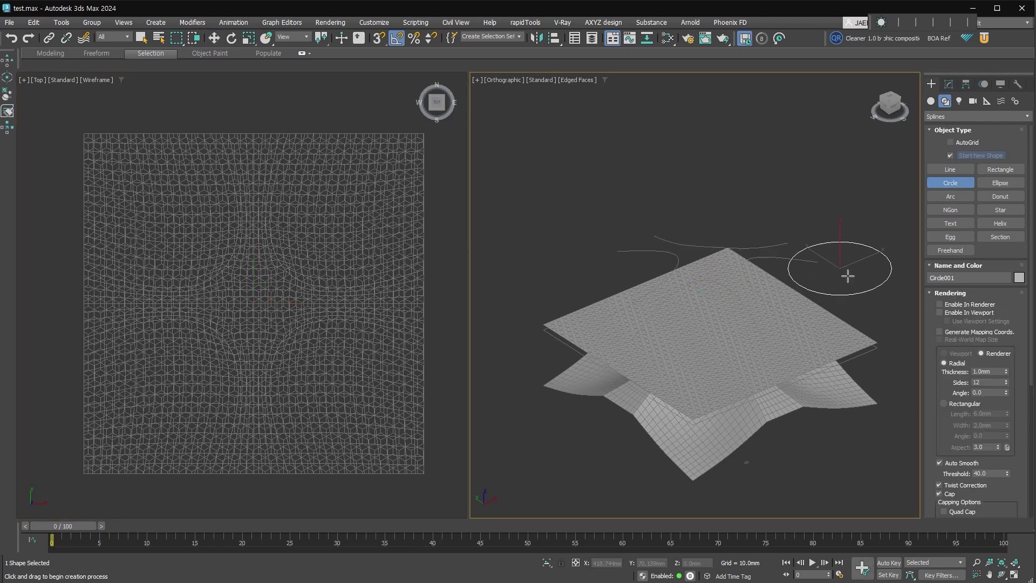
right_click(846, 280)
Attach Shape001 to Circle001, isolate the circle spline, then reselect the cube mesh.
scroll(972, 378, "down", 5)
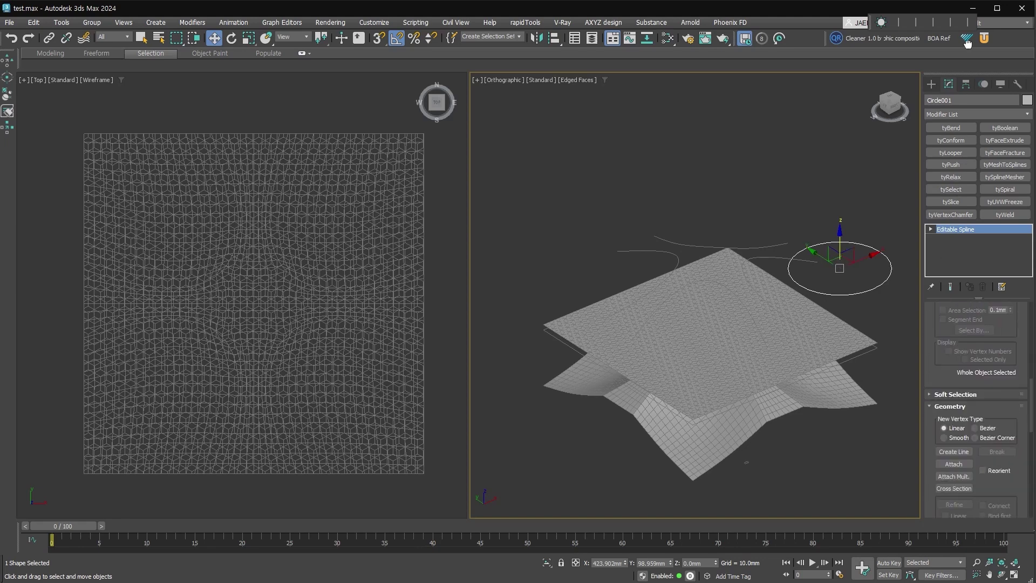
left_click(964, 404)
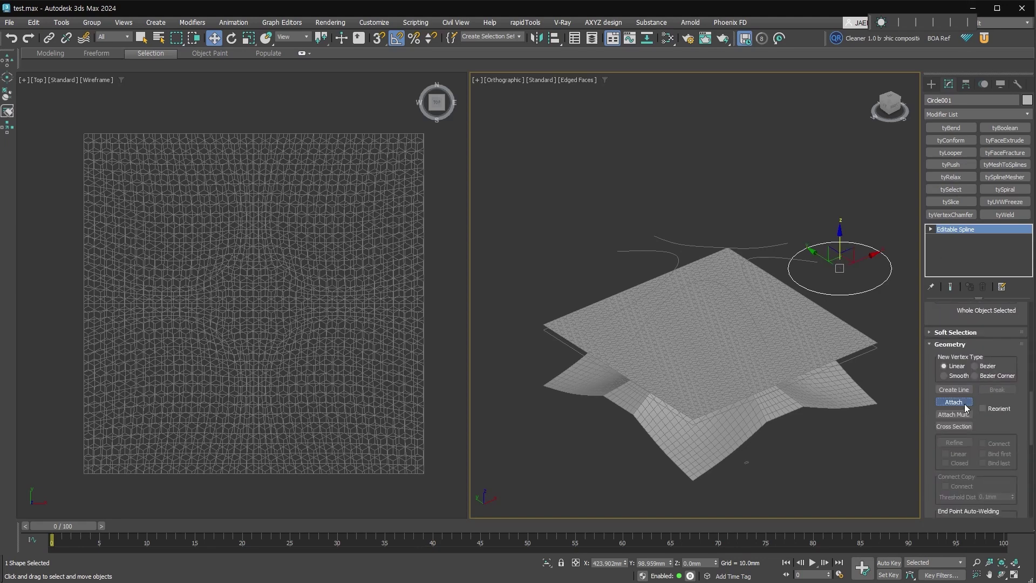
left_click(773, 259)
key("3")
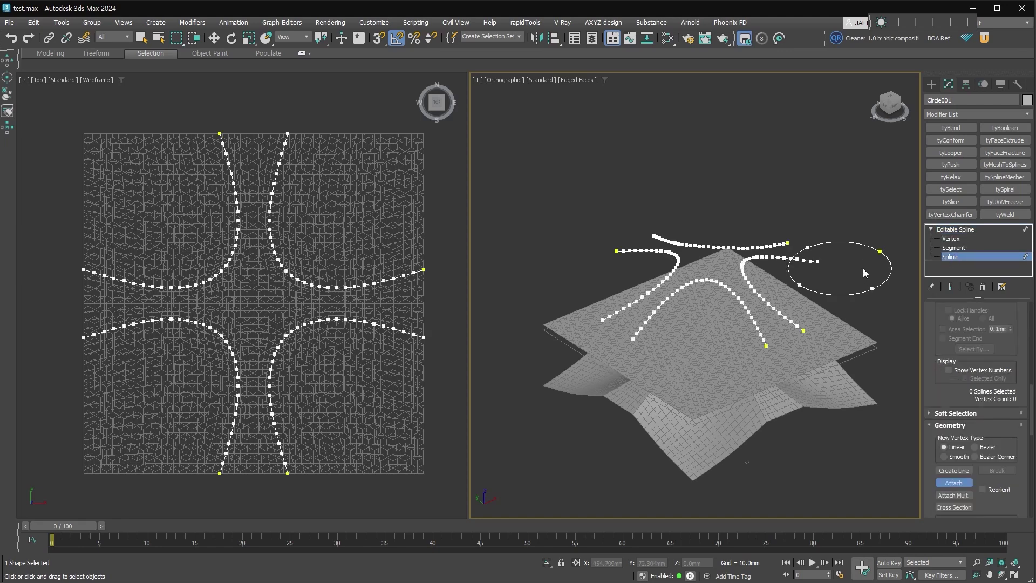
right_click(885, 285)
left_click(886, 286)
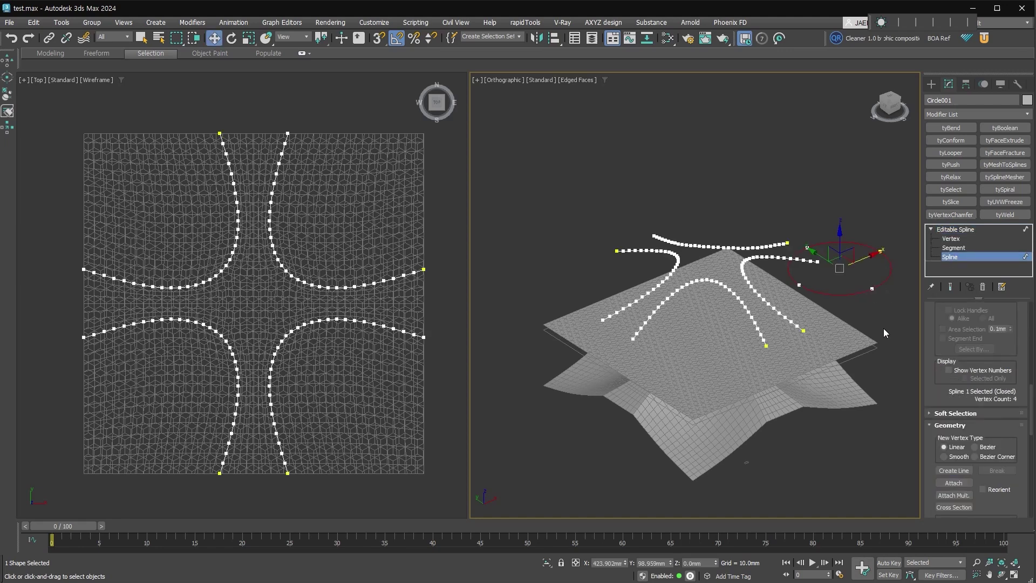
left_click(950, 256)
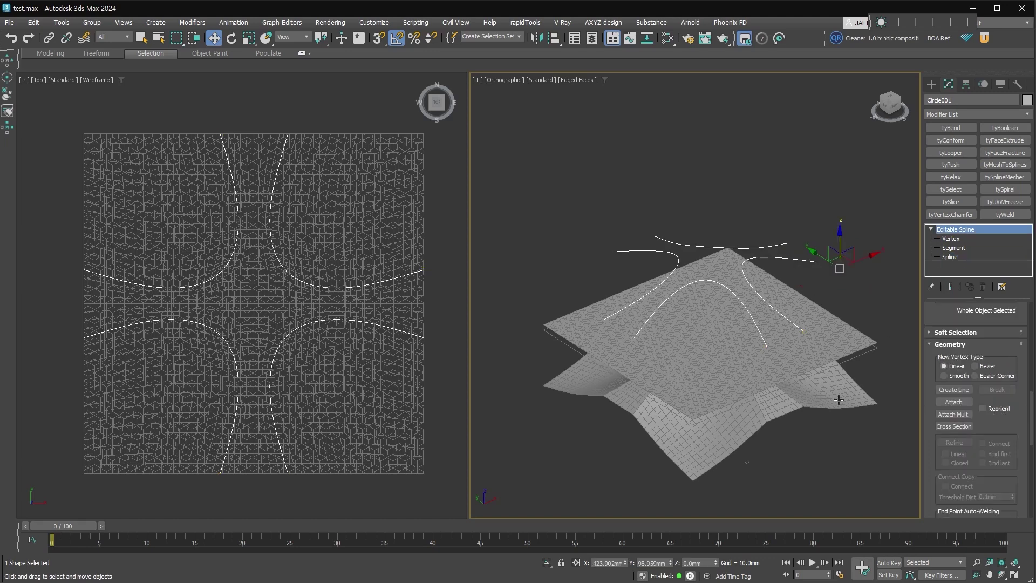
left_click(845, 396)
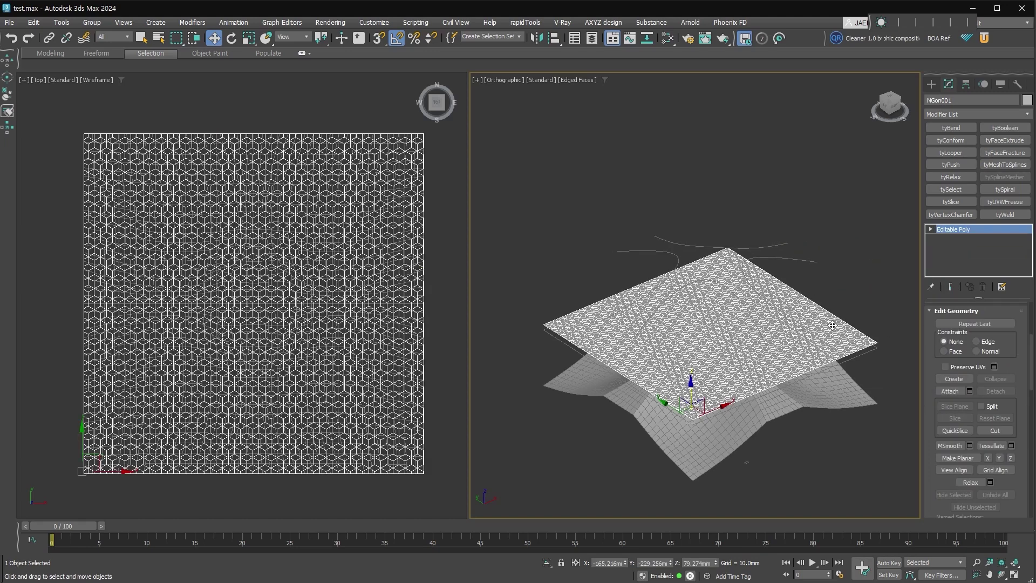
Create a ShapeMerge compound on the cube mesh, merging in Circle001.
left_click(930, 84)
left_click(930, 102)
left_click(961, 151)
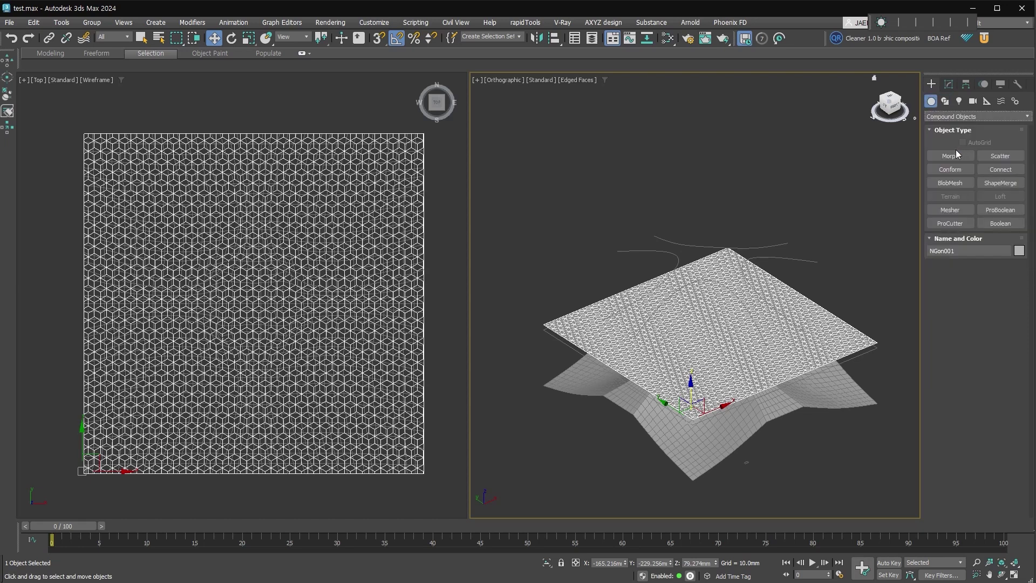
left_click(1000, 184)
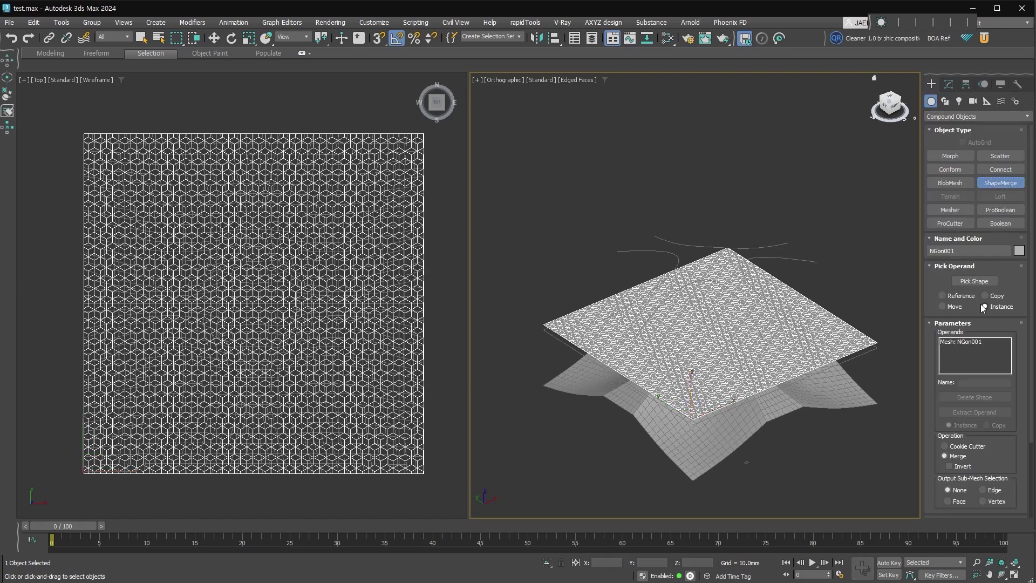
left_click(971, 284)
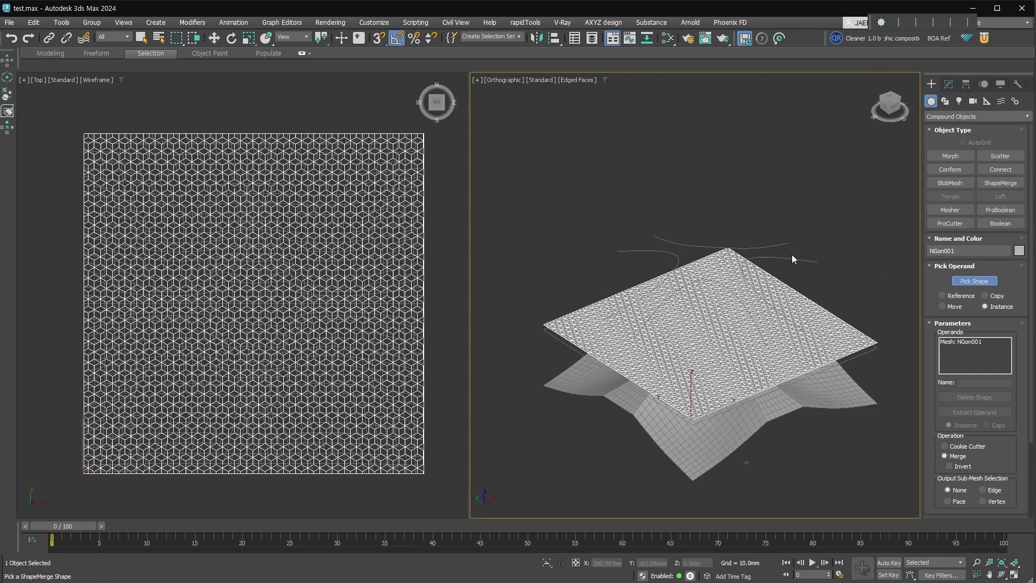
left_click(792, 259)
scroll(768, 386, "up", 5)
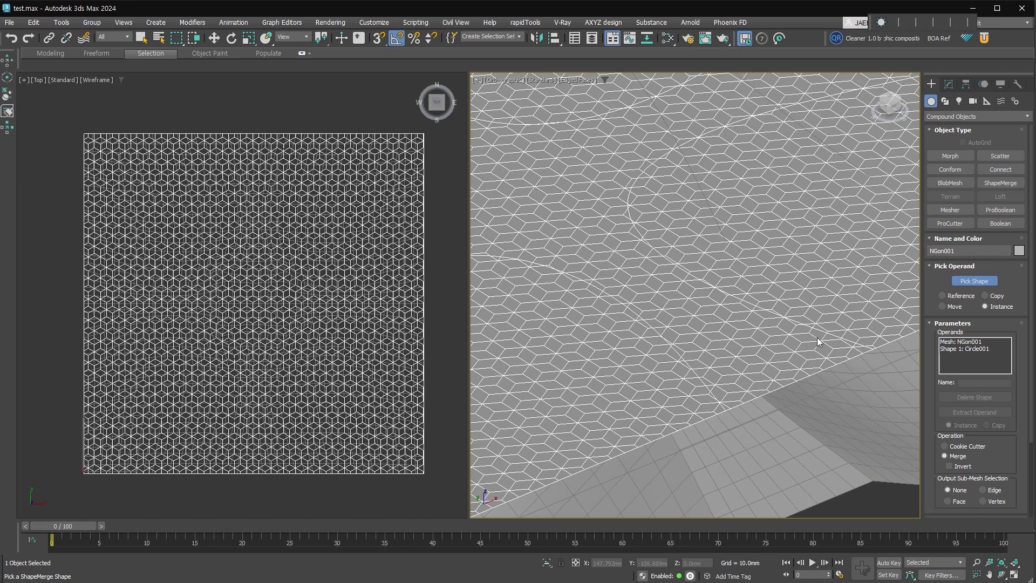
Collapse the merged mesh to Editable Poly and zoom in on its vertices.
key("alt+c")
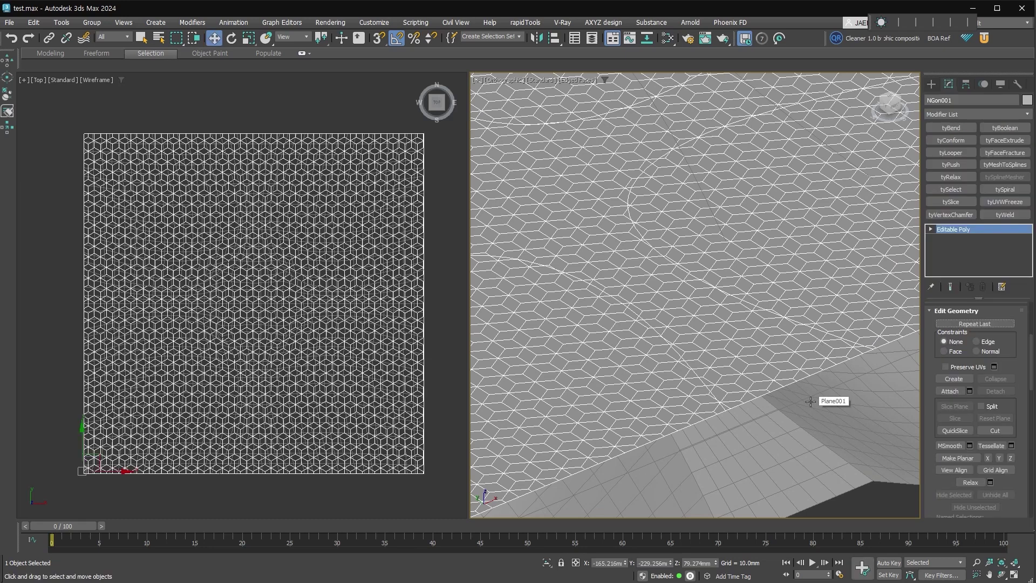
left_click(951, 239)
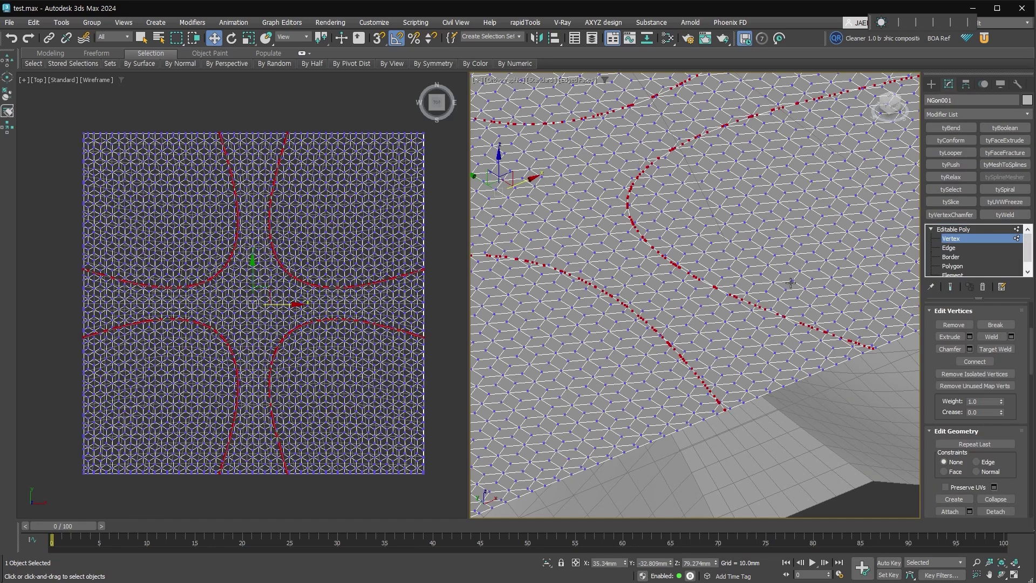
scroll(690, 370, "up", 2)
scroll(690, 369, "up", 3)
scroll(690, 369, "up", 2)
scroll(717, 363, "up", 2)
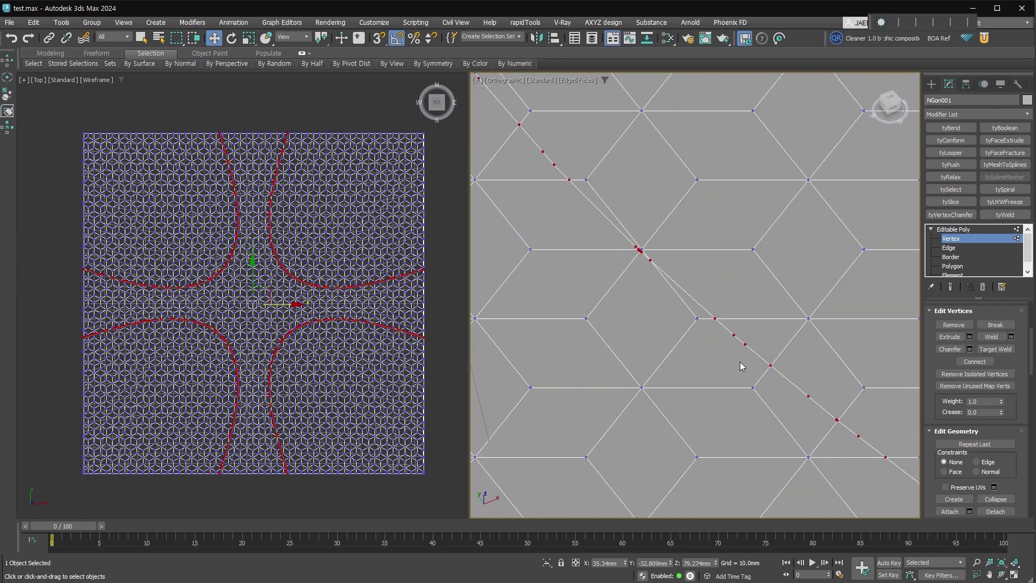
scroll(737, 362, "down", 3)
scroll(736, 362, "down", 3)
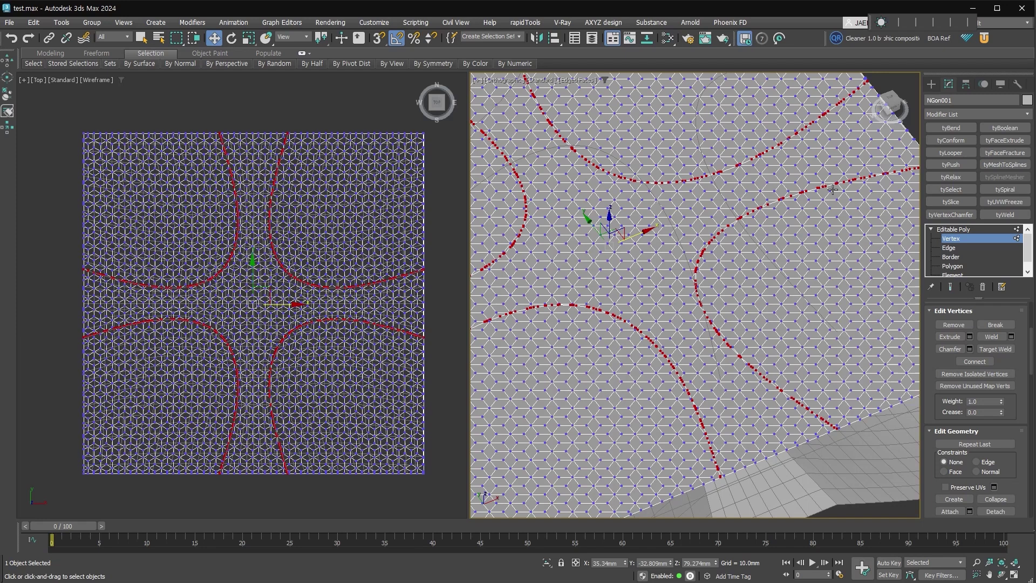
Run VertexCleaner at 0.1 threshold on the imprinted curves, then leave Vertex level.
left_click(858, 38)
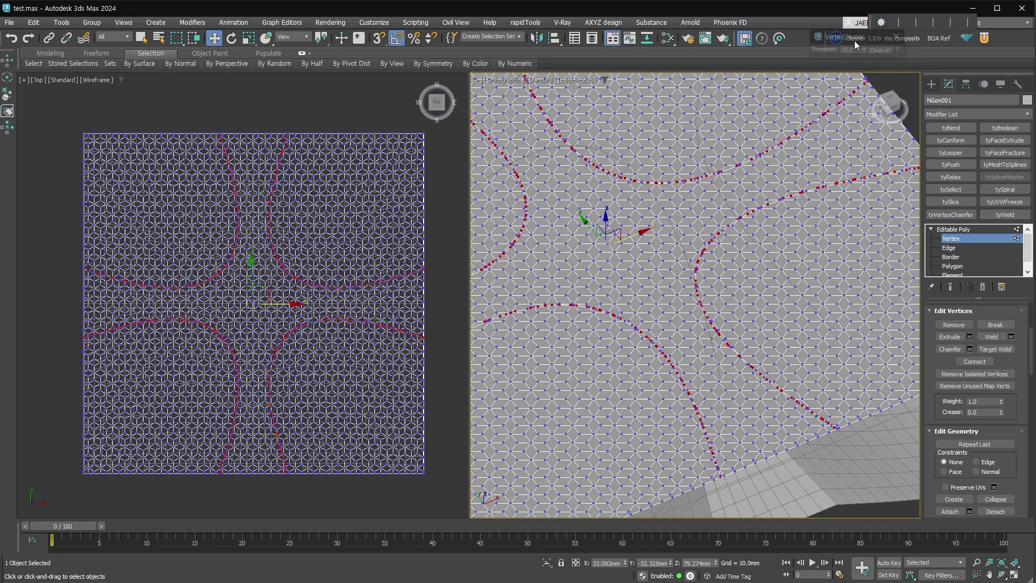
left_click_drag(850, 37, 804, 206)
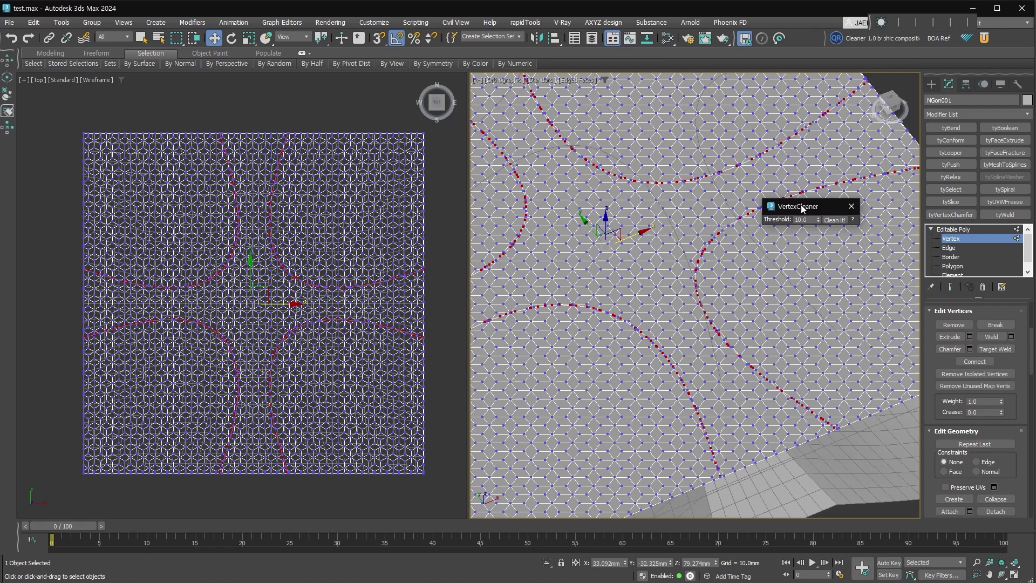
scroll(701, 227, "up", 5)
scroll(699, 224, "up", 3)
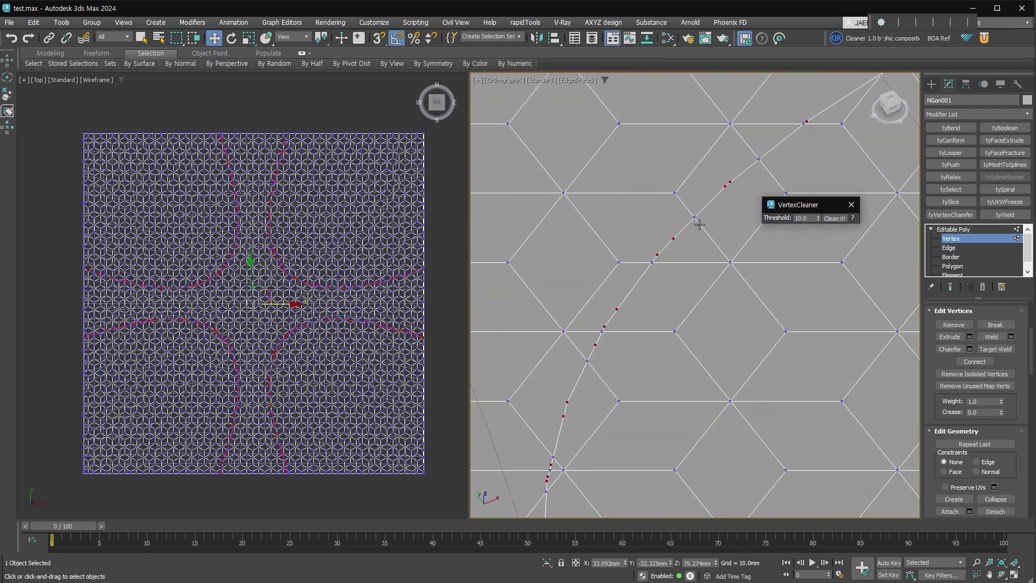
right_click(818, 218)
left_click(833, 219)
left_click(542, 312)
scroll(713, 410, "down", 5)
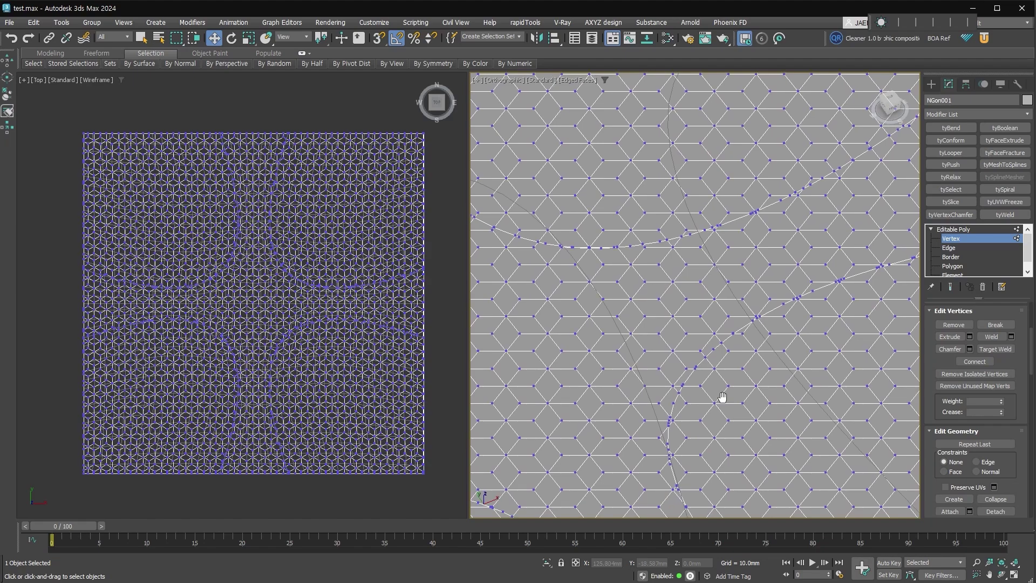
scroll(729, 412, "down", 5)
middle_click_drag(709, 324, 779, 344, "alt")
key("1")
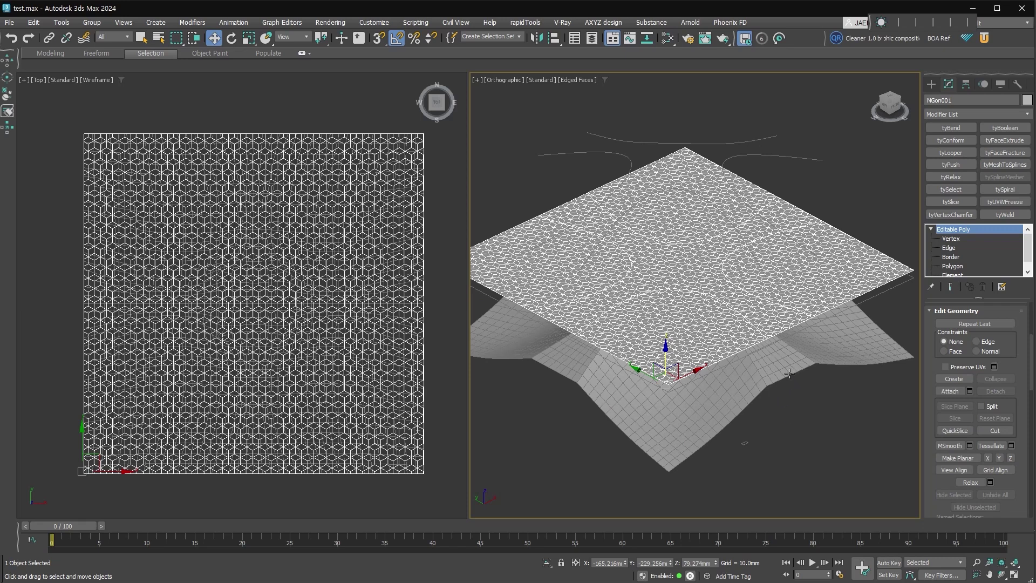
Extend Plane001's outer open border by 5.0mm with Extend Borders.
left_click(789, 365)
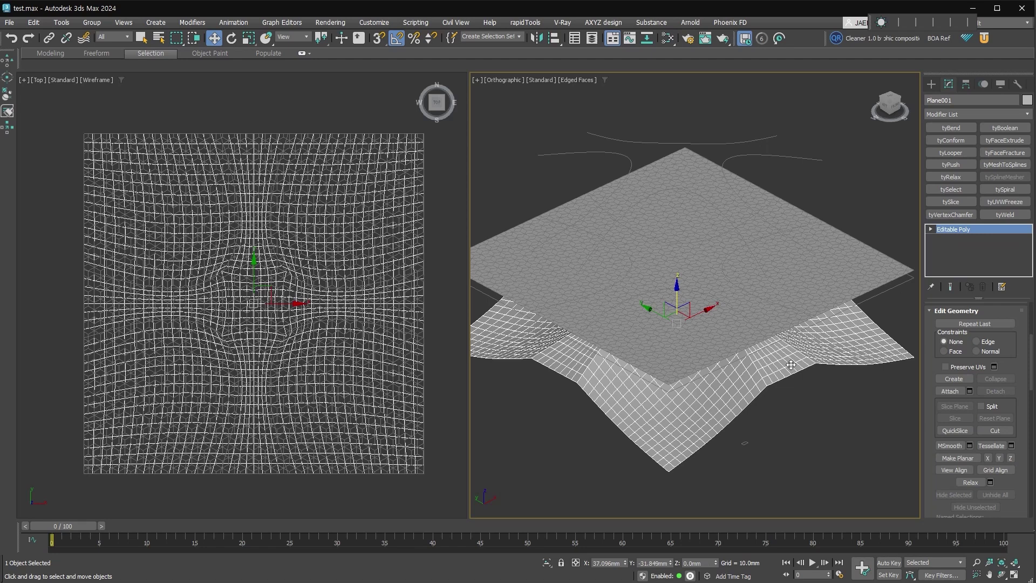
key("3")
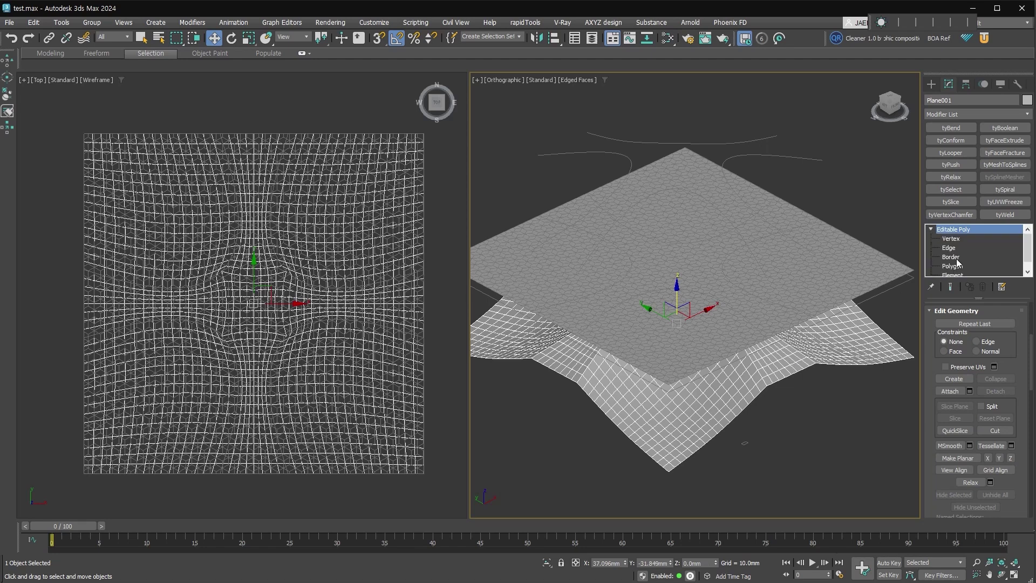
left_click(853, 361)
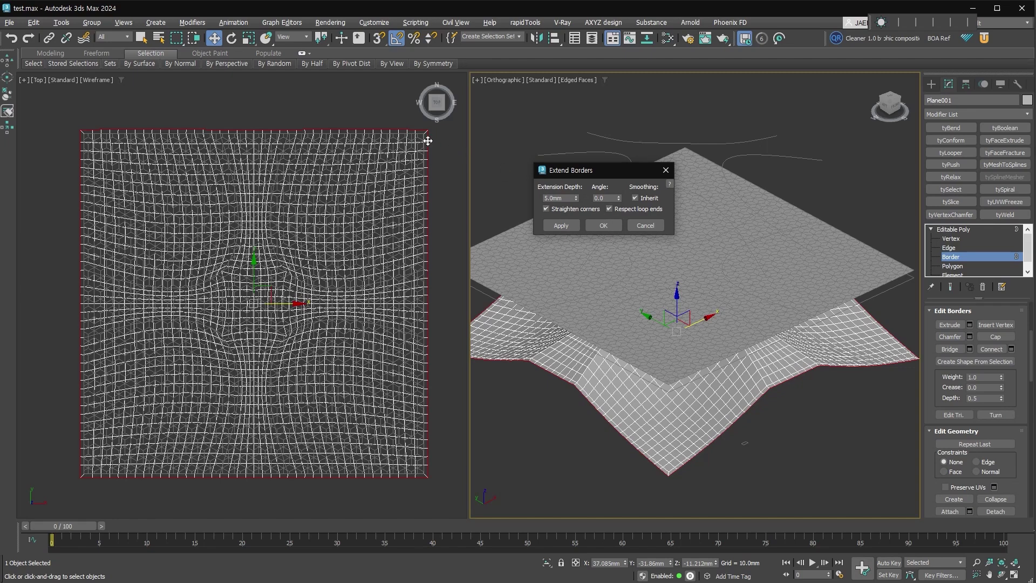
left_click(603, 225)
left_click(852, 251)
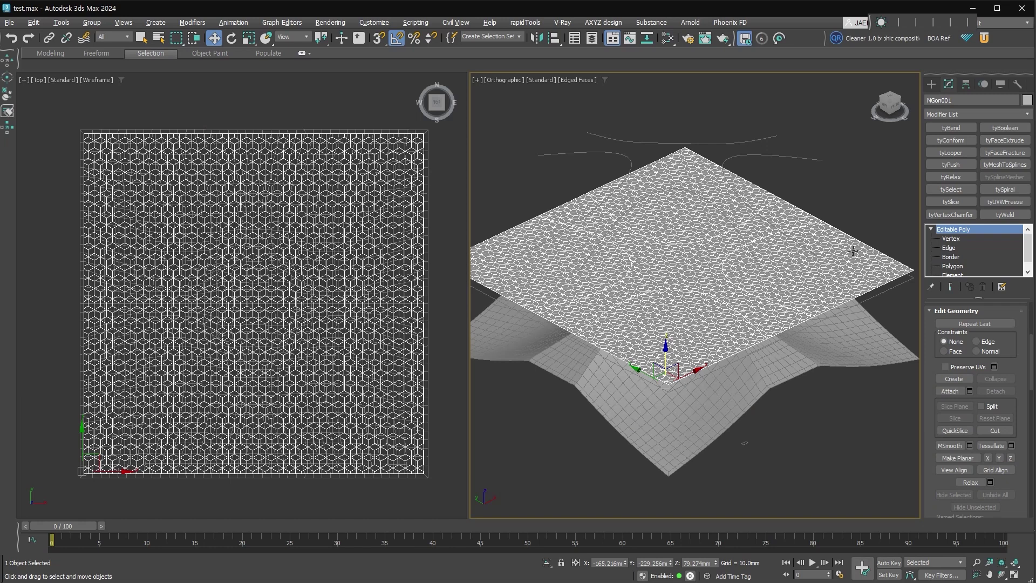
Conform NGon001 onto Plane001 using tyConform in Raycast mode.
left_click(950, 141)
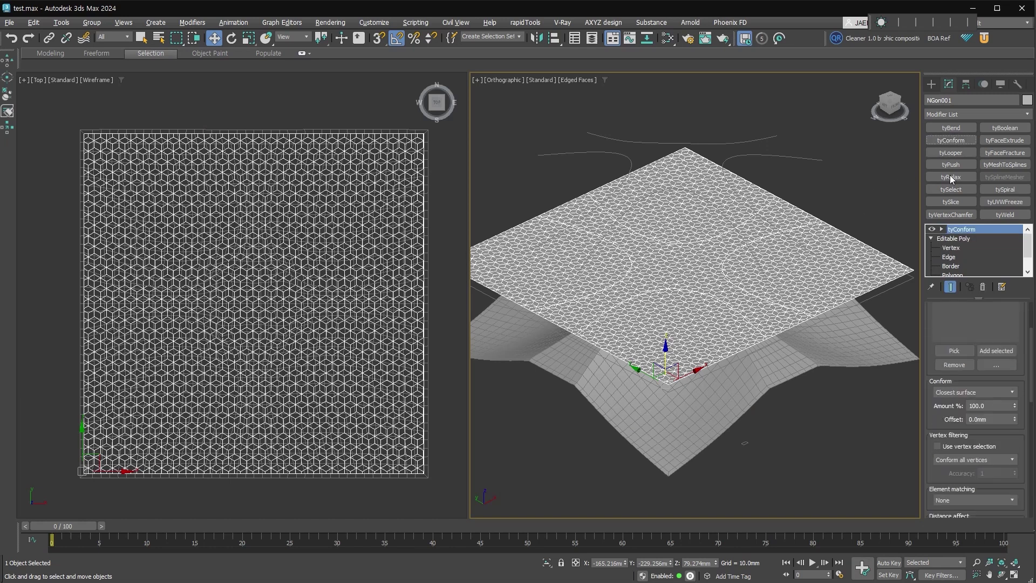
left_click(954, 350)
left_click(720, 405)
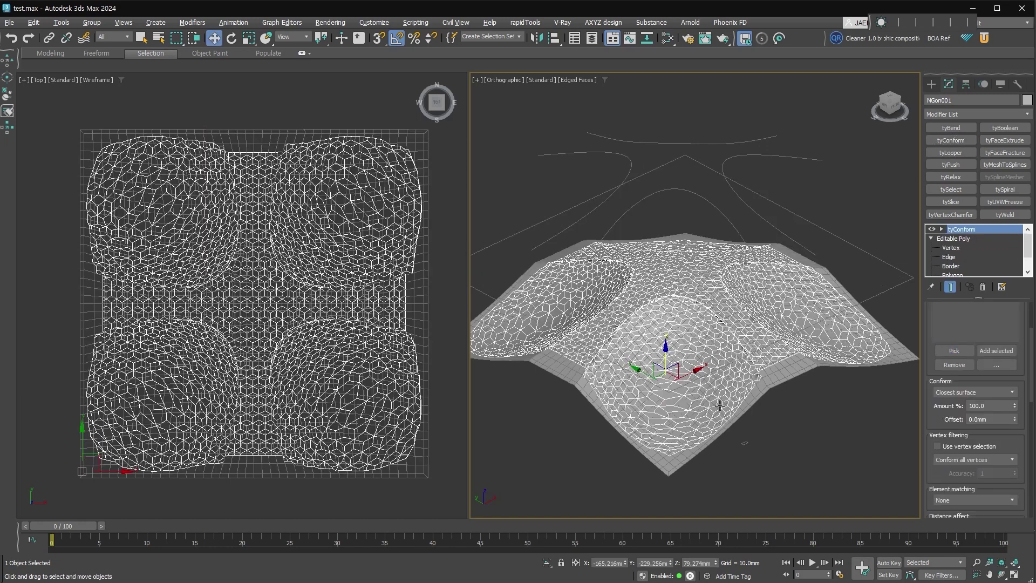
left_click(966, 392)
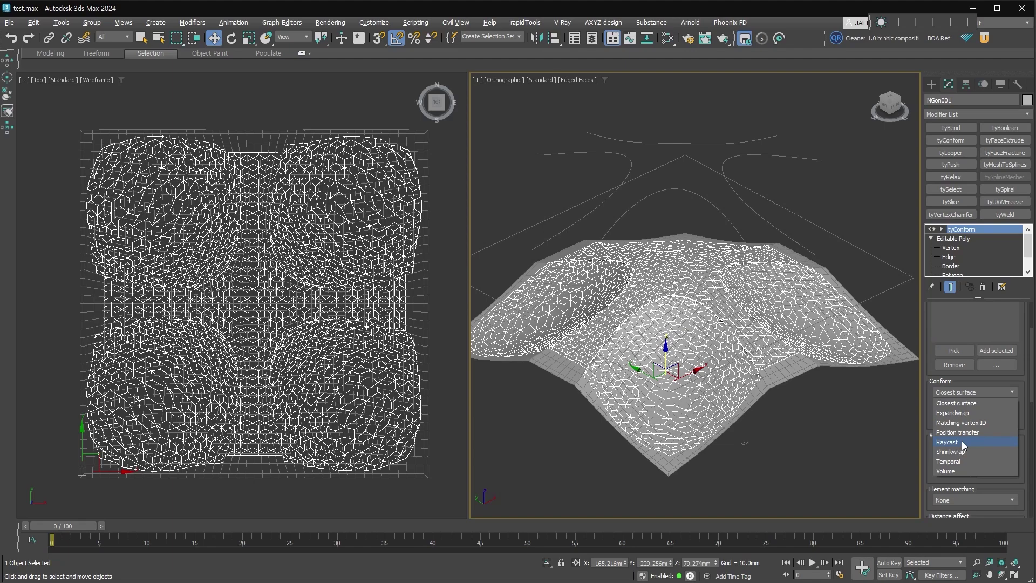
left_click(964, 445)
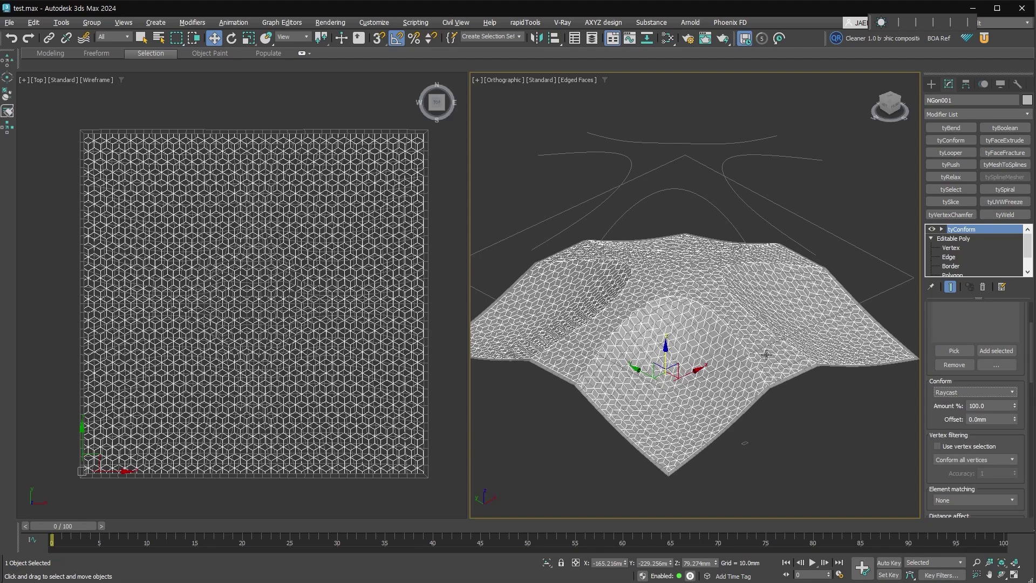
middle_click_drag(753, 350, 796, 346, "alt")
middle_click_drag(834, 344, 715, 298, "alt")
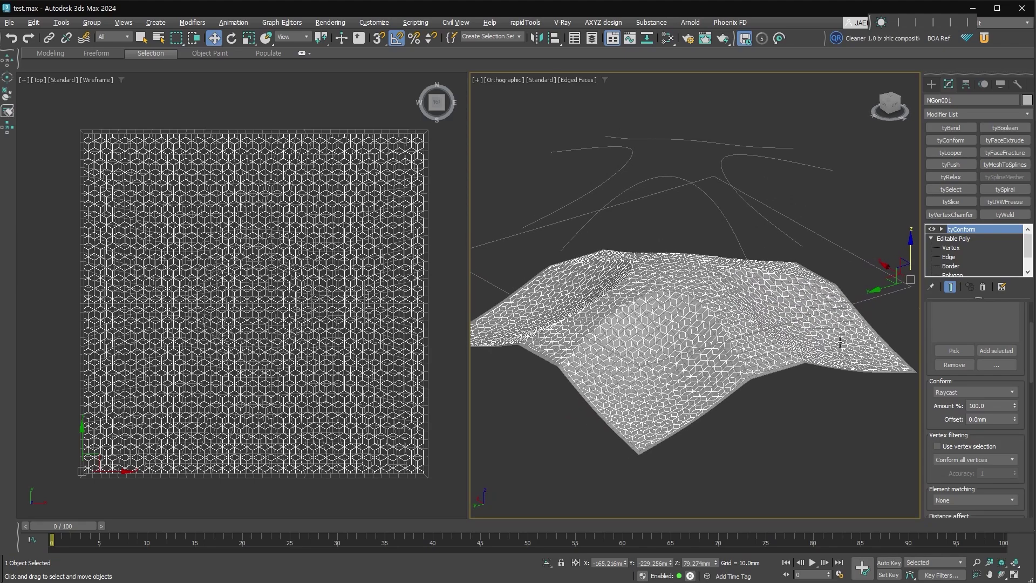
scroll(716, 298, "up", 5)
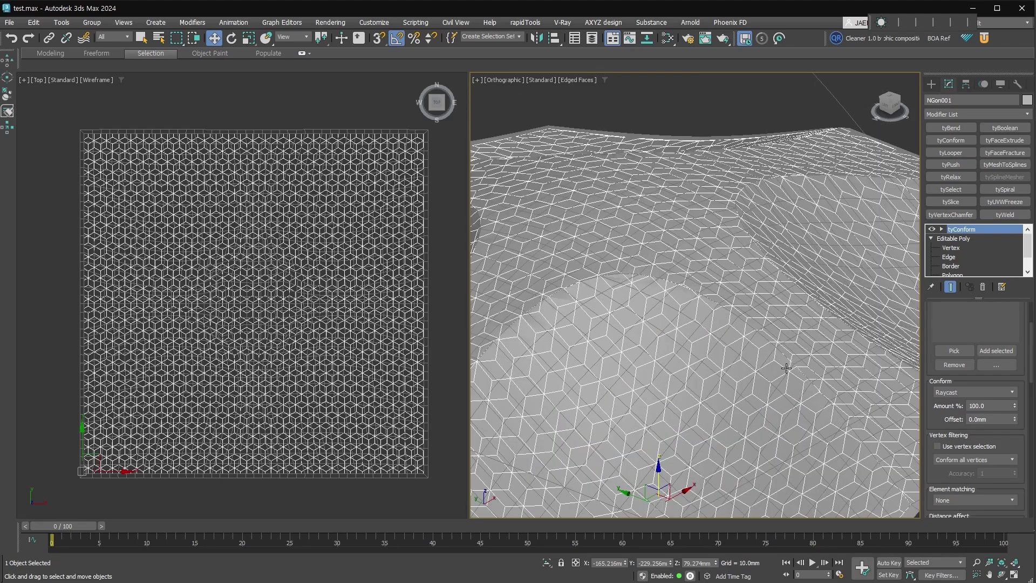
scroll(654, 300, "down", 3)
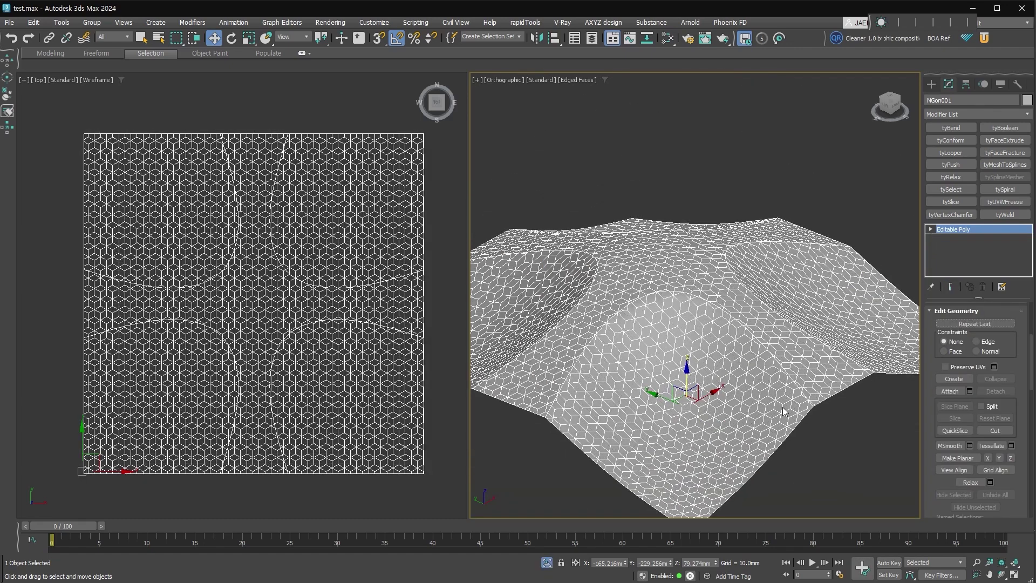
Auto-smooth all of NGon001's polygons at a 45-degree threshold.
left_click(930, 229)
left_click(953, 266)
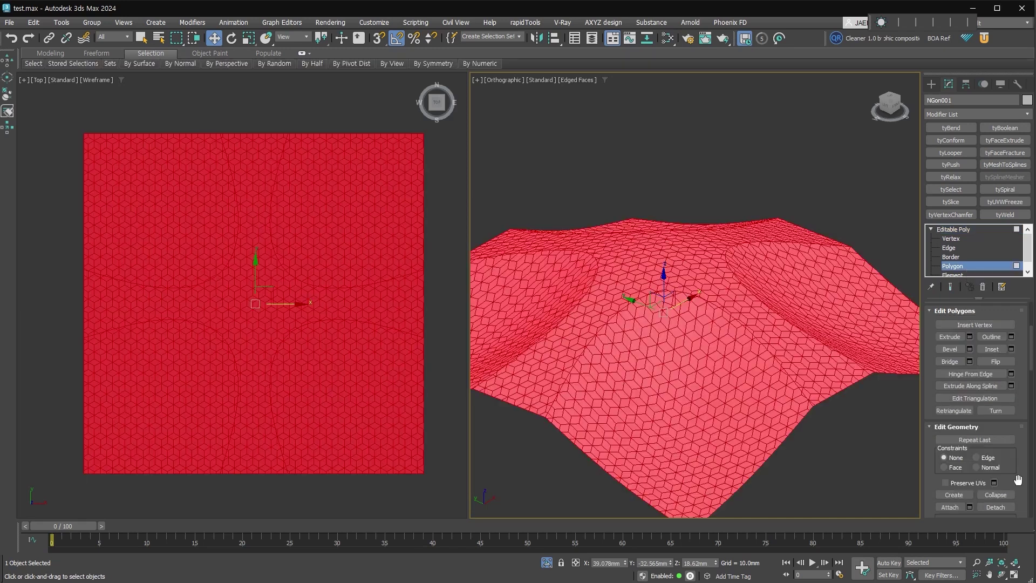
scroll(1017, 190, "down", 3)
scroll(1005, 411, "down", 3)
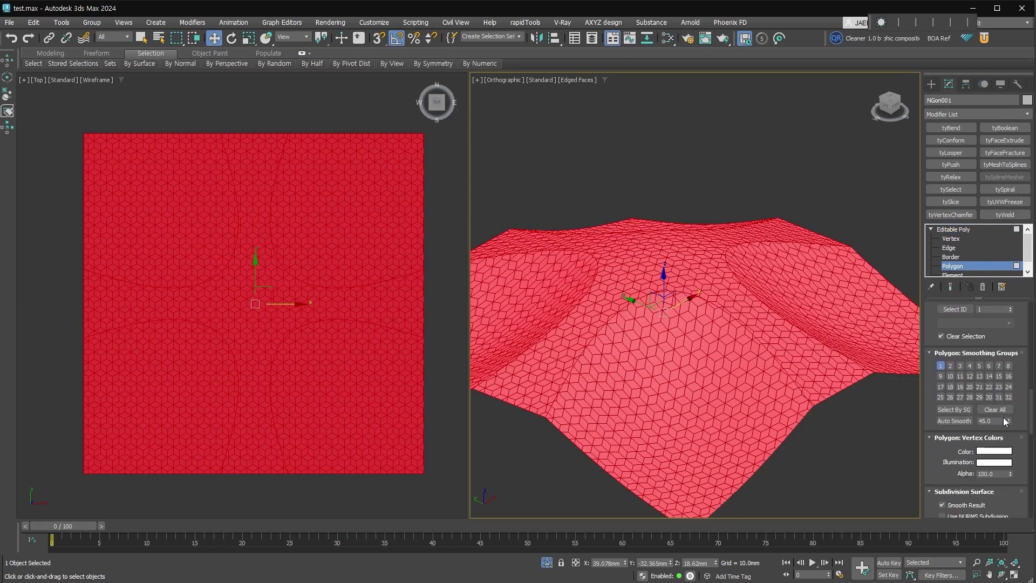
type("5")
left_click(947, 422)
left_click(977, 268)
Toggle edged-faces shading and orbit to view the smoothed mesh from above.
key("F4")
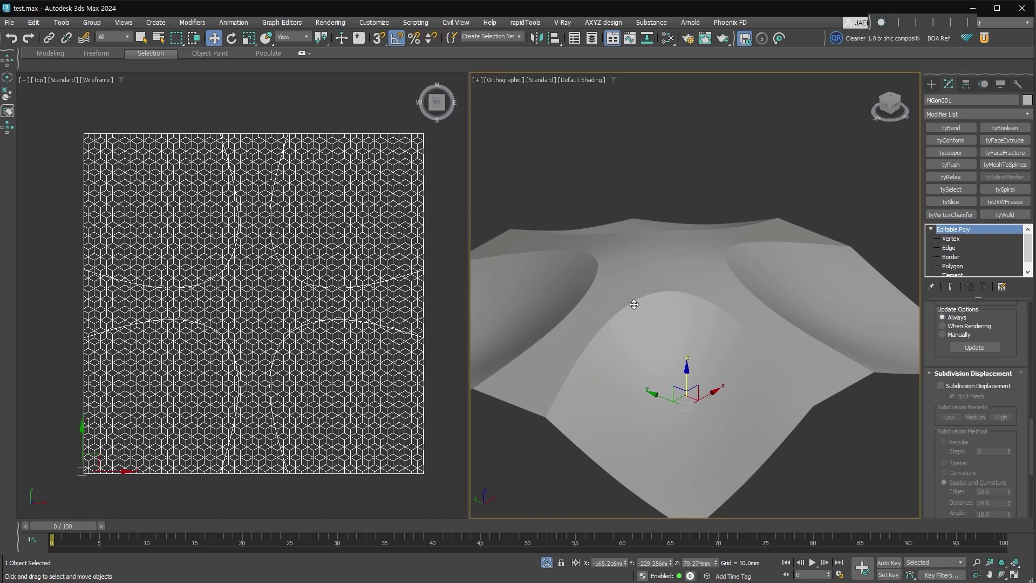
key("F4")
mouse_move(711, 434)
middle_mouse_down("alt")
mouse_move(733, 312)
mouse_move(809, 361)
middle_mouse_up("alt")
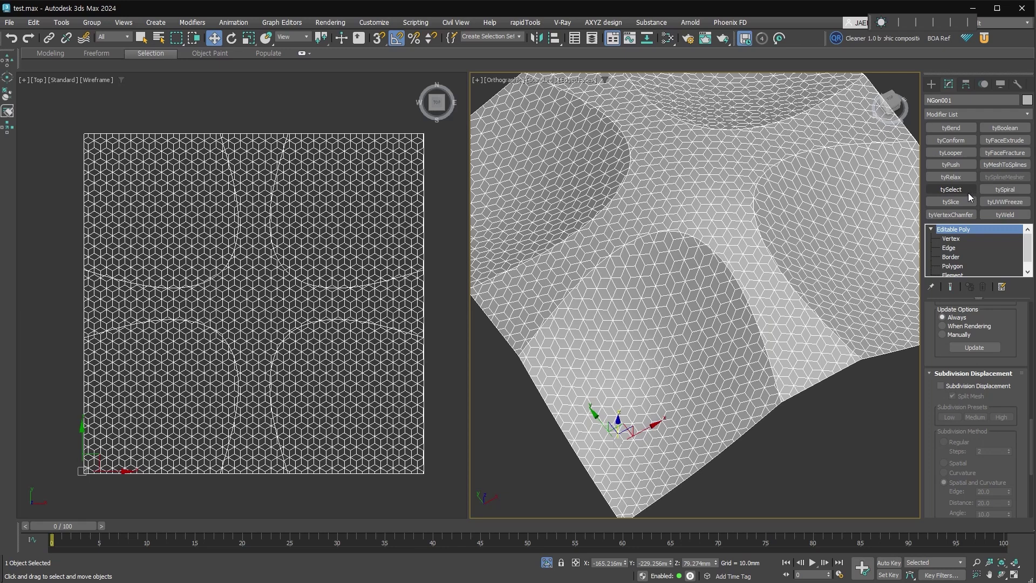
middle_click_drag(602, 515, 618, 470)
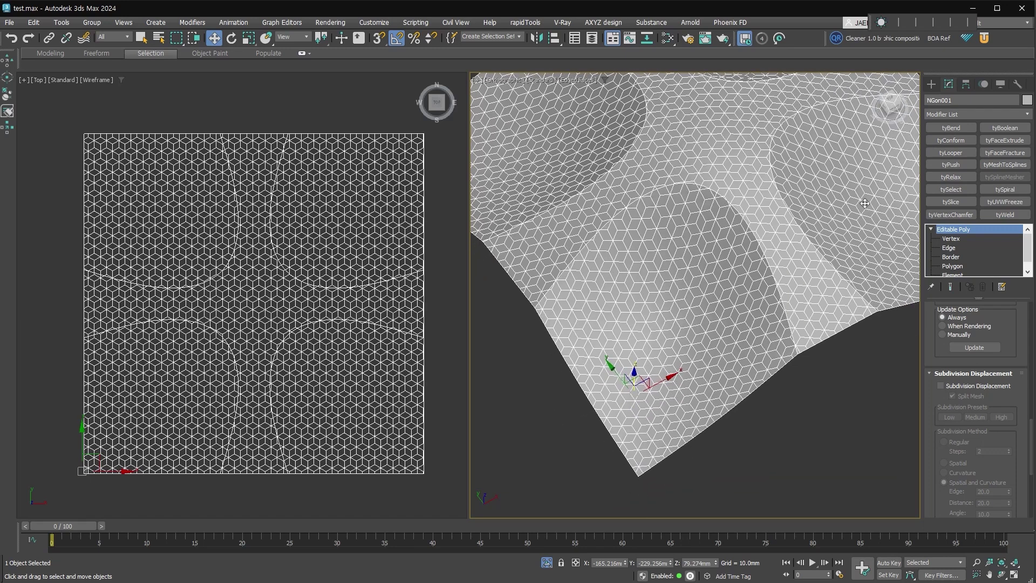
left_click(931, 85)
Draw a small box over the lower-left part of the mesh in Top view.
left_click(950, 117)
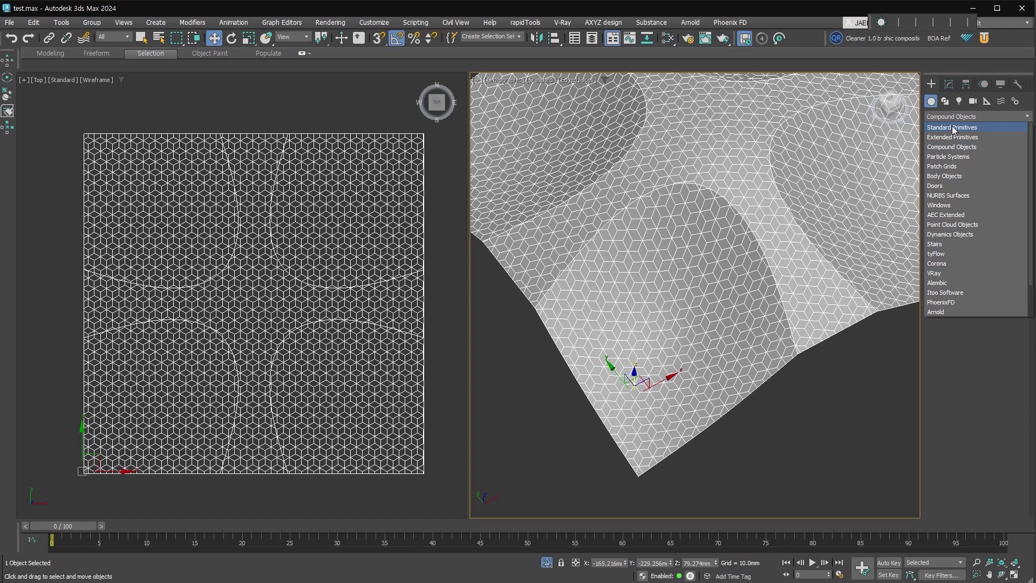
left_click(951, 157)
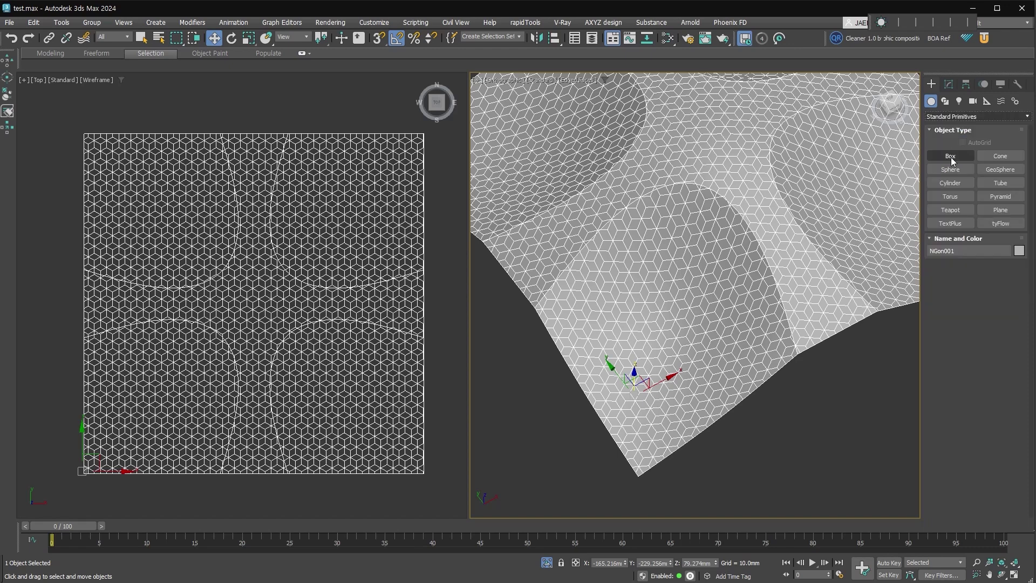
left_click(950, 156)
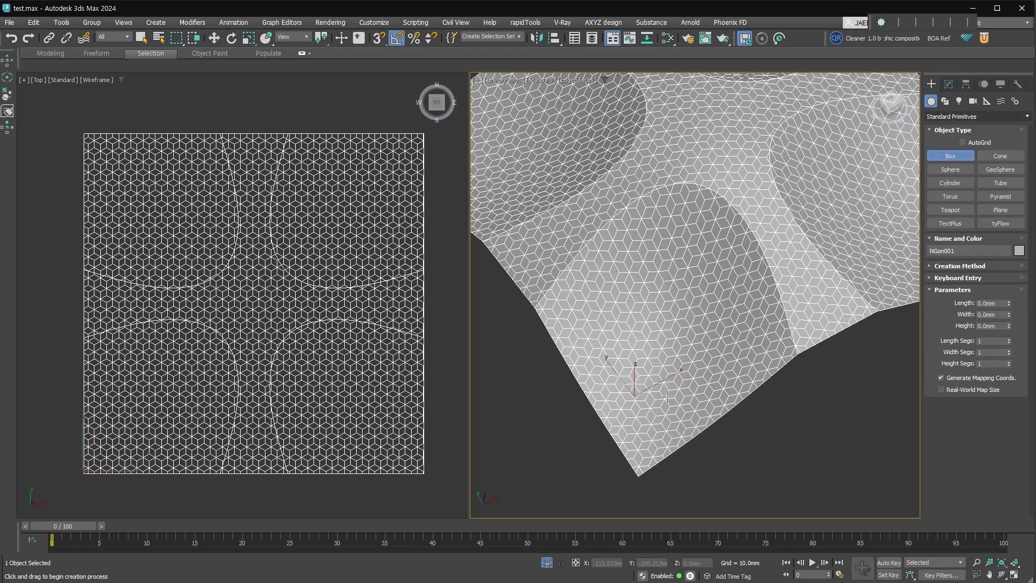
scroll(668, 397, "down", 5)
key("t")
mouse_move(533, 368)
left_mouse_down()
mouse_move(578, 430)
mouse_move(567, 451)
left_mouse_up()
Shift the box right and rotate it -40° about Z.
key("w")
left_click_drag(546, 381, 602, 381)
right_click(613, 399)
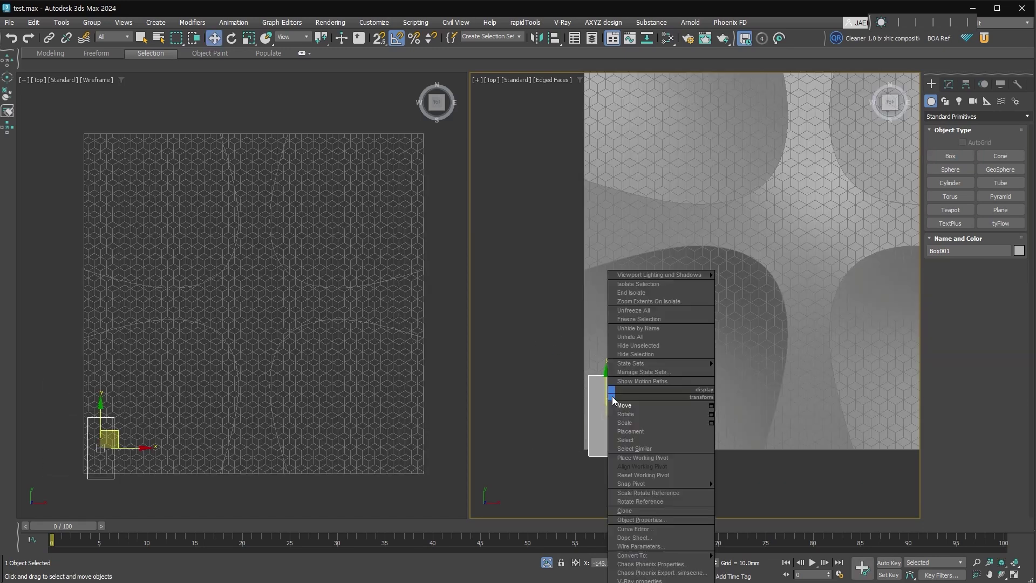
left_click(626, 414)
left_click_drag(607, 457, 614, 455)
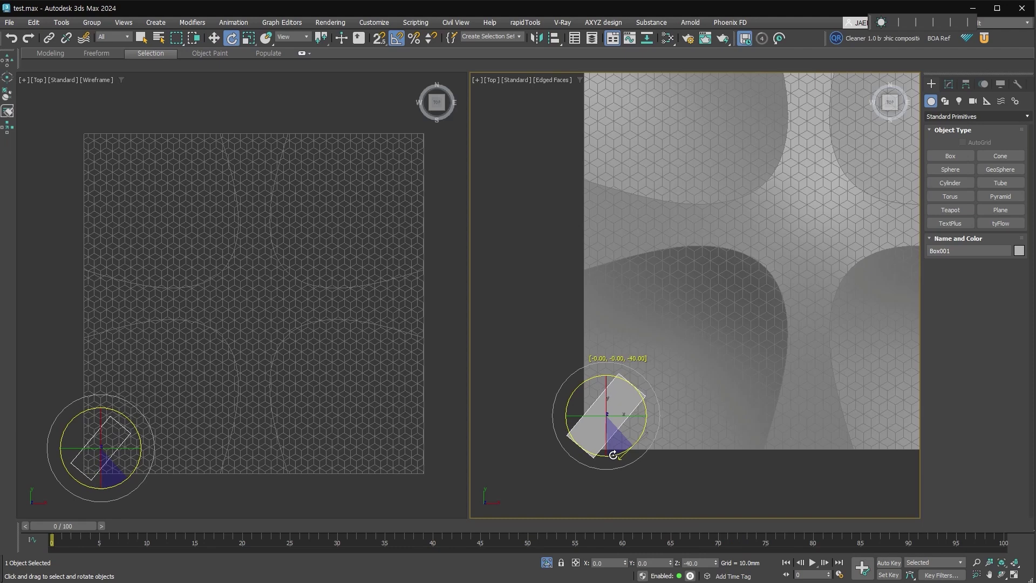
Sink the box below the surface corner, then select NGon001 in the Modify panel.
right_click(613, 396)
left_click(623, 404)
left_click_drag(621, 412, 642, 421)
mouse_move(642, 420)
middle_mouse_down("alt")
mouse_move(651, 427)
mouse_move(610, 410)
middle_mouse_up("alt")
left_click_drag(608, 413, 609, 476)
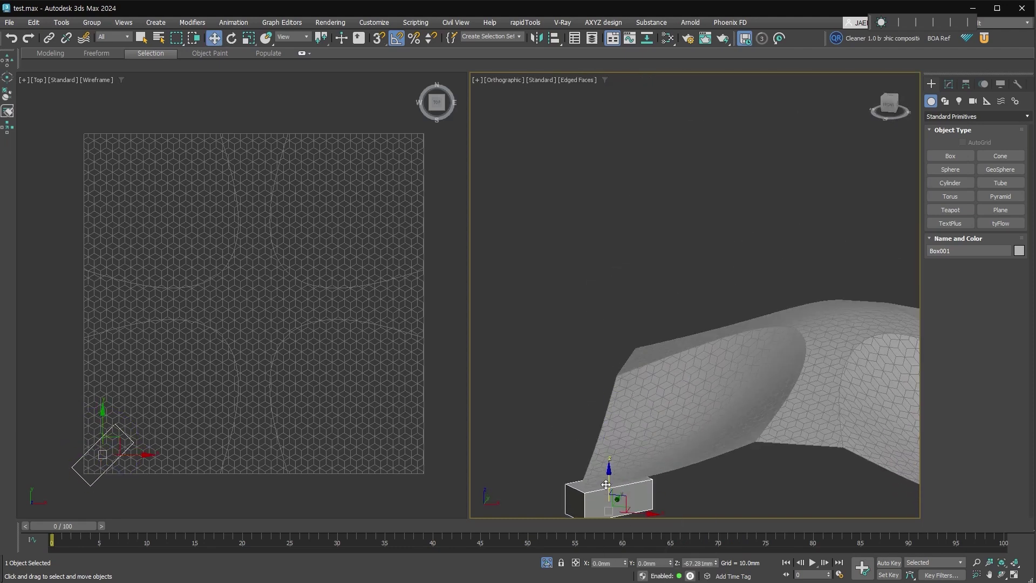
middle_click_drag(608, 476, 663, 314, "alt")
mouse_move(670, 404)
middle_mouse_down("alt")
mouse_move(656, 379)
mouse_move(673, 434)
mouse_move(645, 400)
middle_mouse_up("alt")
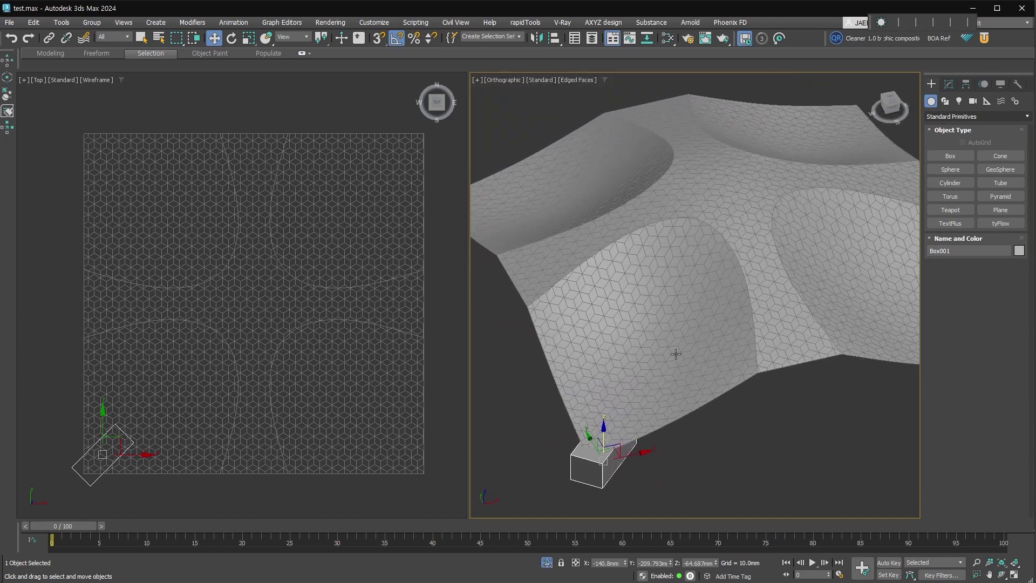
left_click(675, 354)
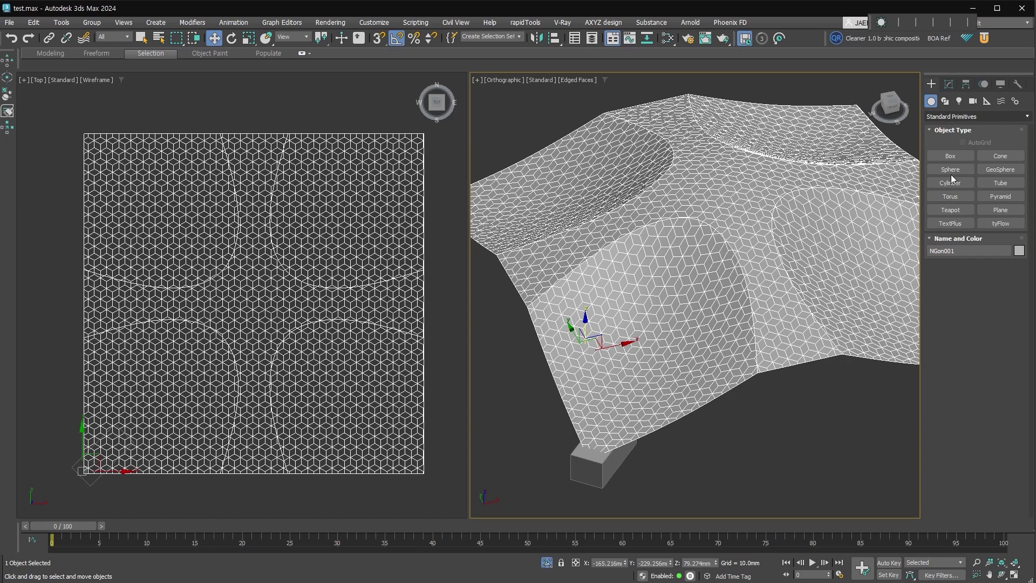
left_click(949, 85)
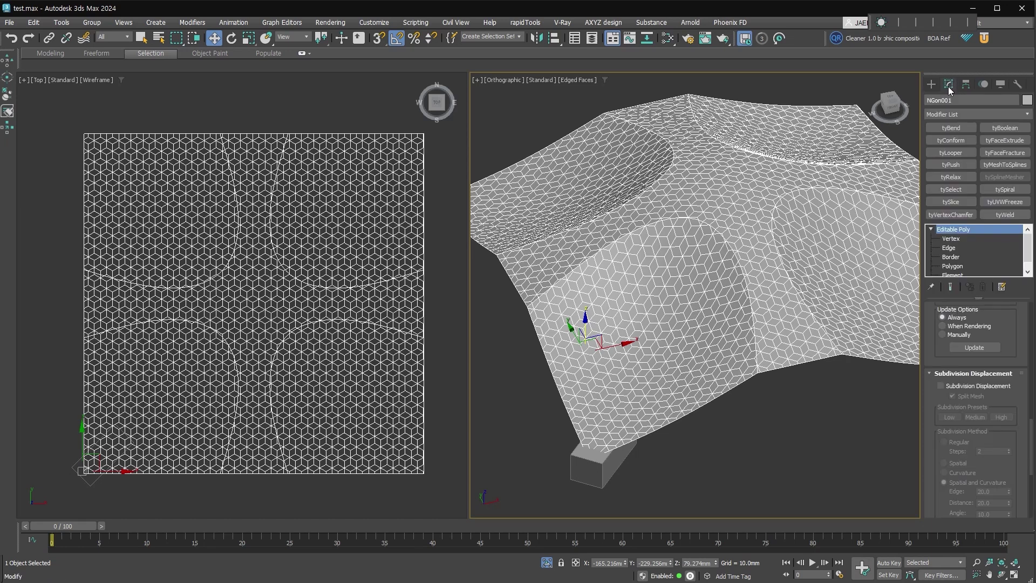
Add tySelect to NGon001 in Mesh selection mode with Box001 as the picked mesh.
left_click(951, 189)
scroll(965, 494, "up", 5)
scroll(947, 461, "down", 3)
scroll(950, 432, "down", 3)
scroll(952, 399, "down", 3)
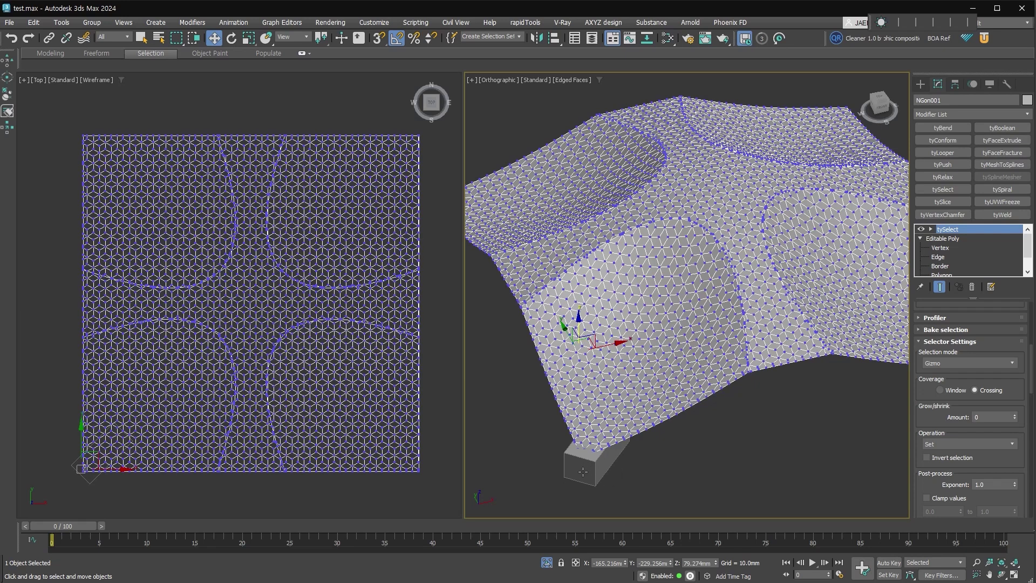
left_click(946, 363)
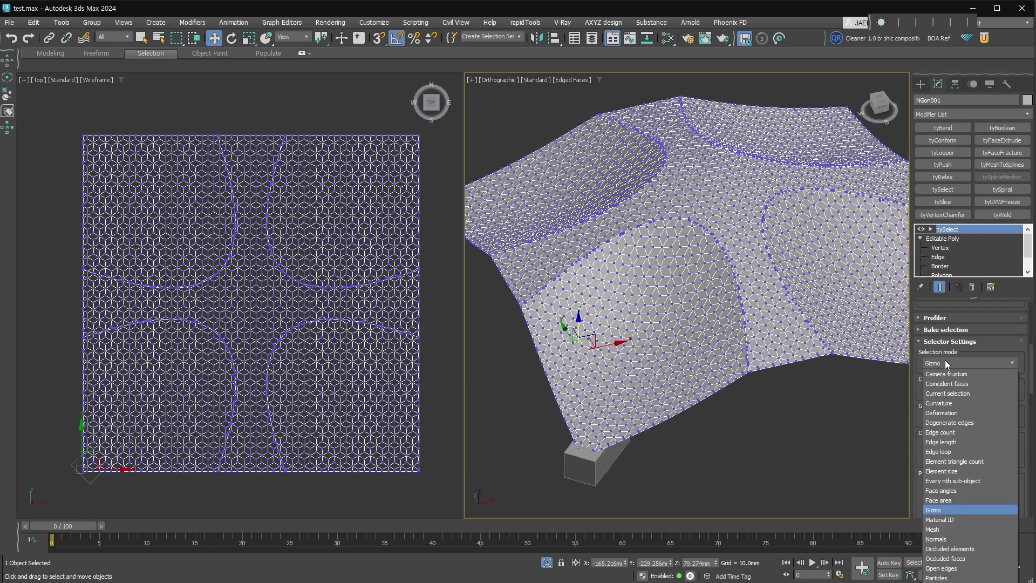
left_click(939, 530)
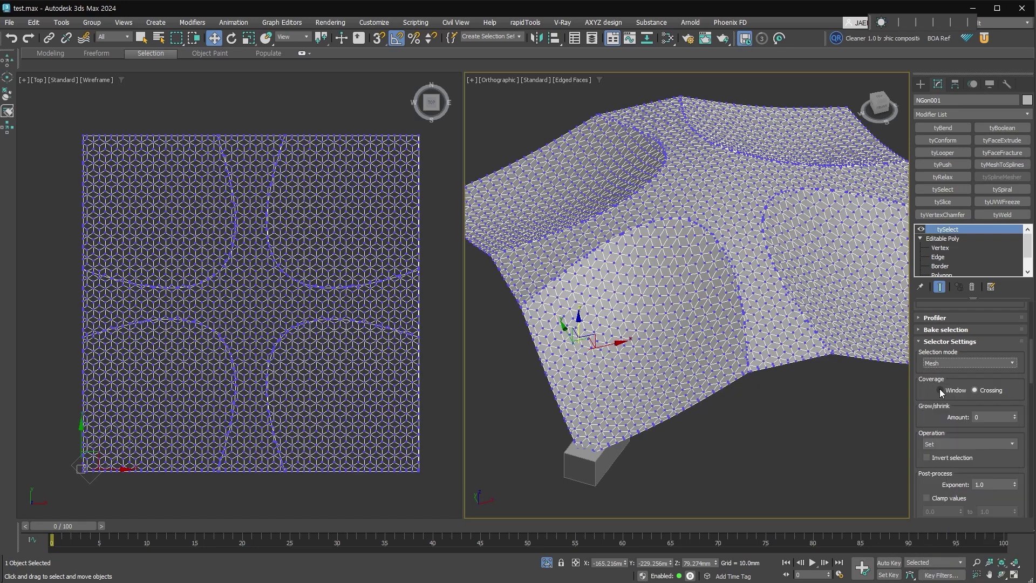
left_click_drag(929, 402, 980, 142)
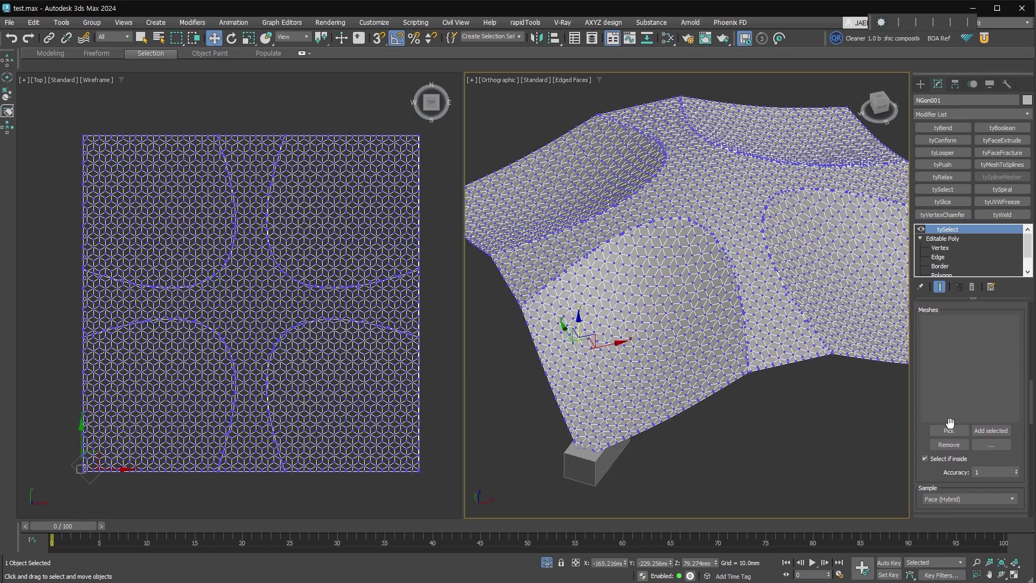
left_click(944, 432)
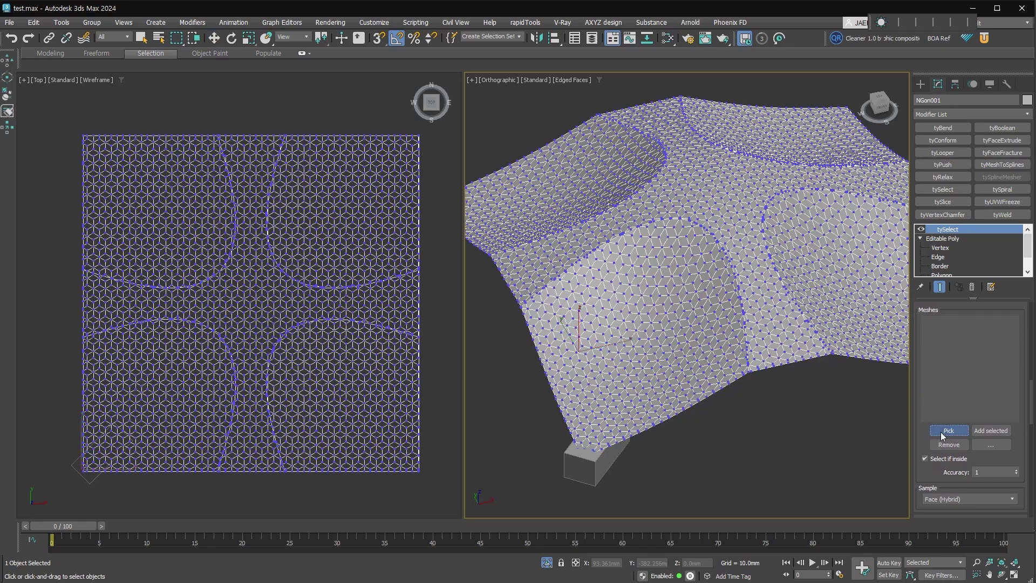
left_click(602, 462)
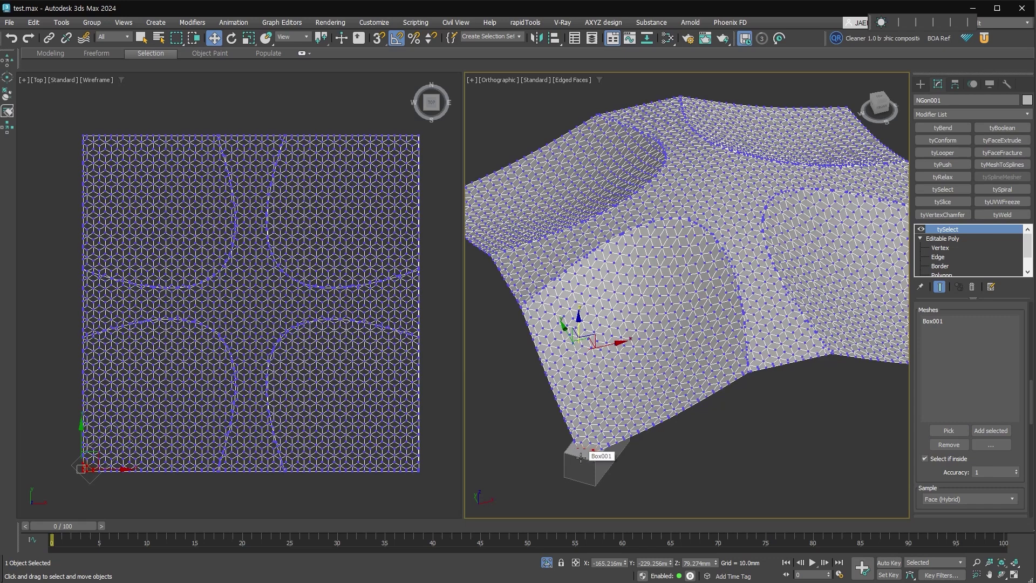
Enable tySelect's soft selection and raise Distance to about 154.204mm.
left_click_drag(972, 431, 984, 102)
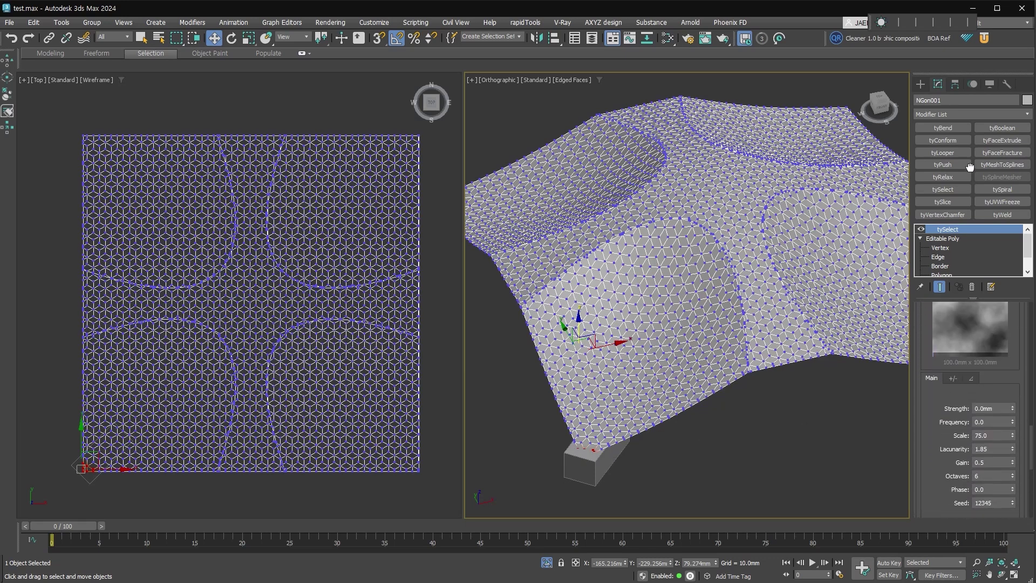
left_click(944, 460)
scroll(941, 429, "down", 3)
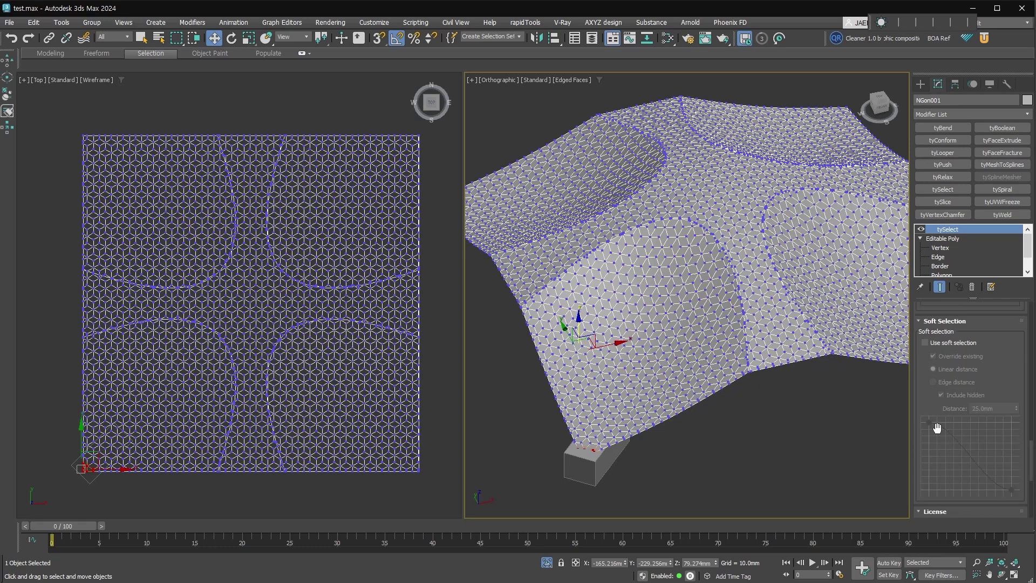
left_click(952, 345)
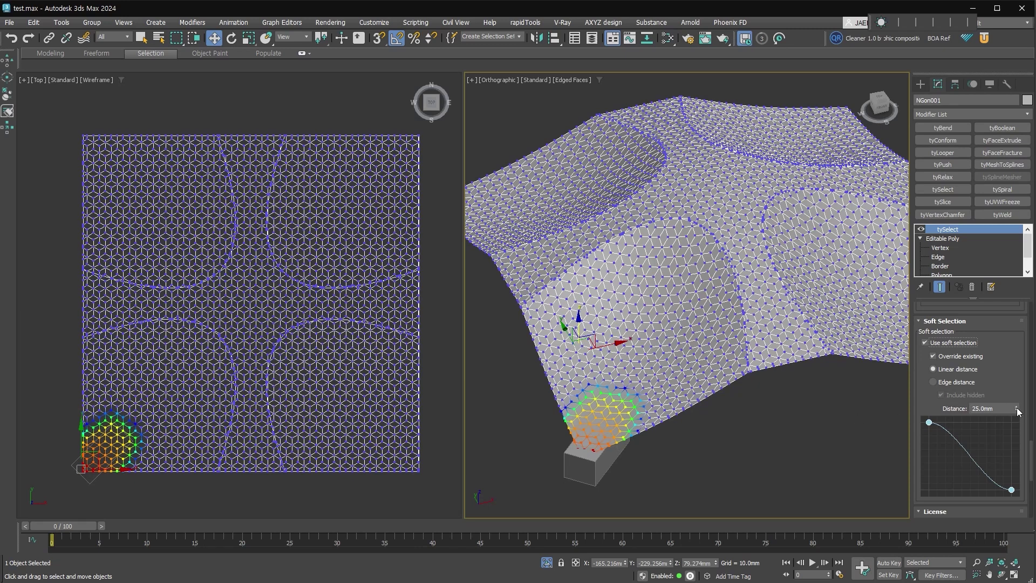
left_click_drag(1018, 412, 1017, 372)
mouse_move(1016, 408)
left_mouse_down()
mouse_move(1015, 378)
mouse_move(1016, 415)
mouse_move(1016, 402)
left_mouse_up()
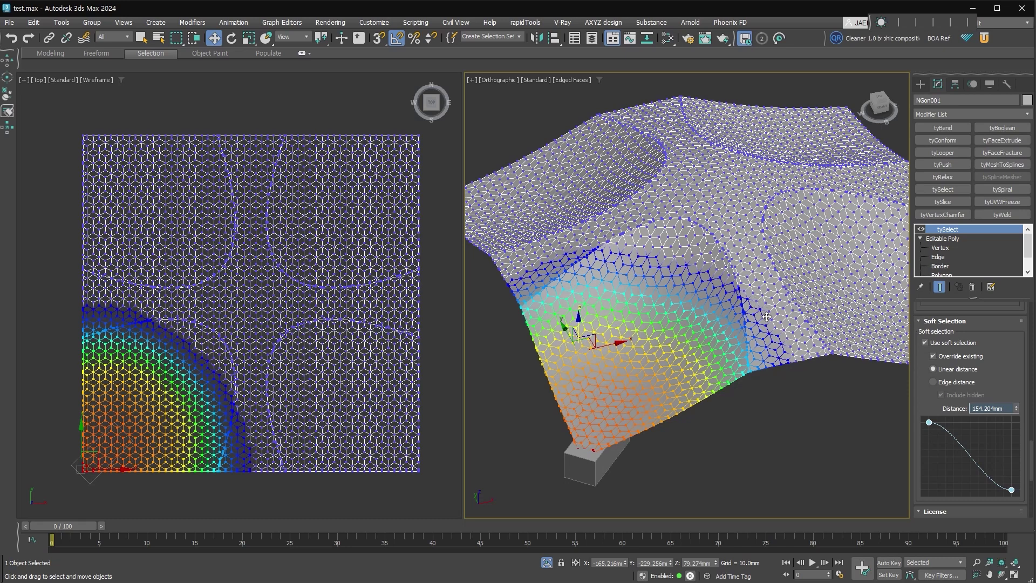
Reshape the soft-selection falloff curve by dragging its end point and lower bend.
left_click(1011, 489)
left_click_drag(984, 490, 950, 490)
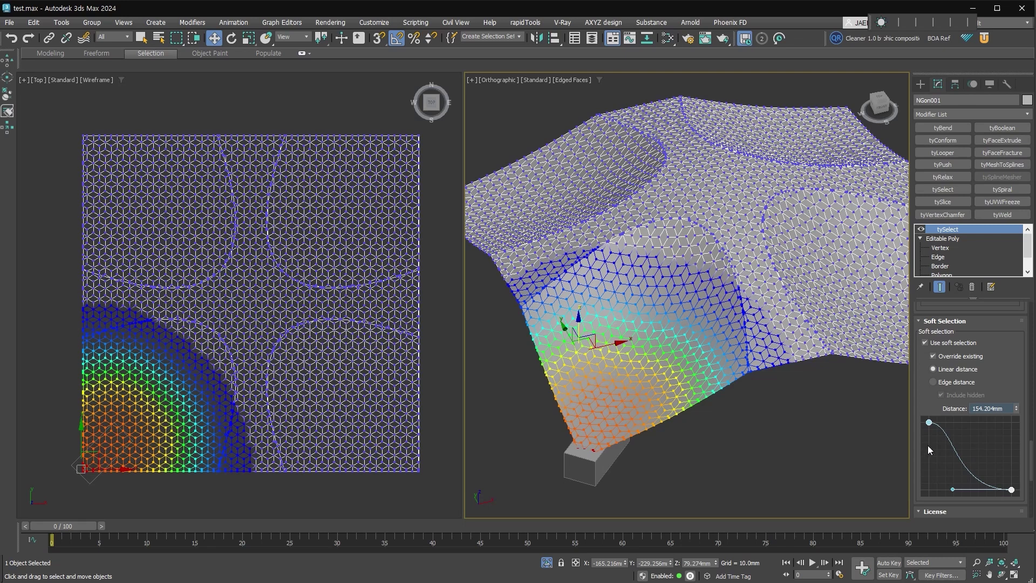
mouse_move(915, 448)
left_mouse_down()
mouse_move(921, 379)
mouse_move(918, 509)
left_mouse_up()
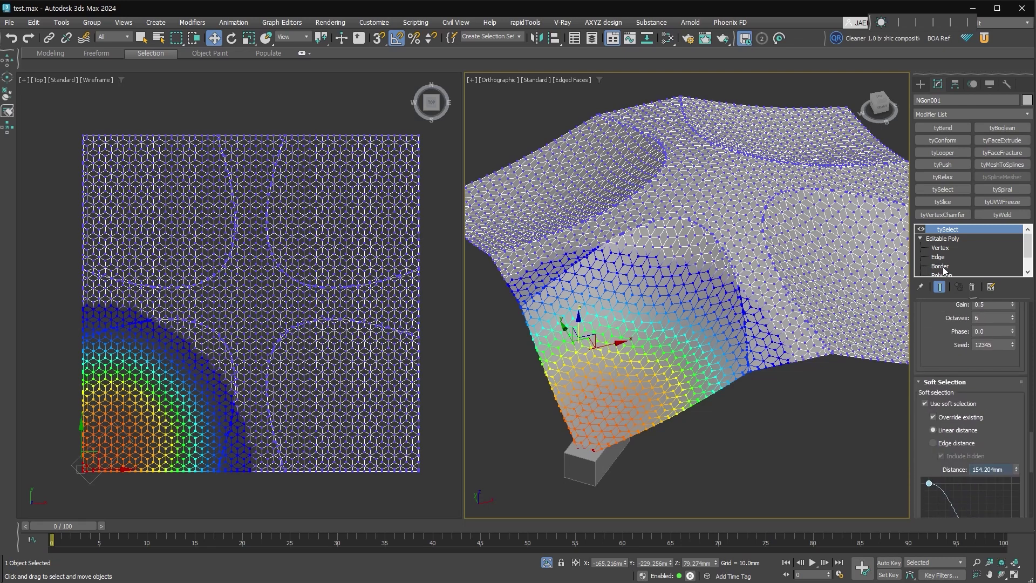
left_click(989, 144)
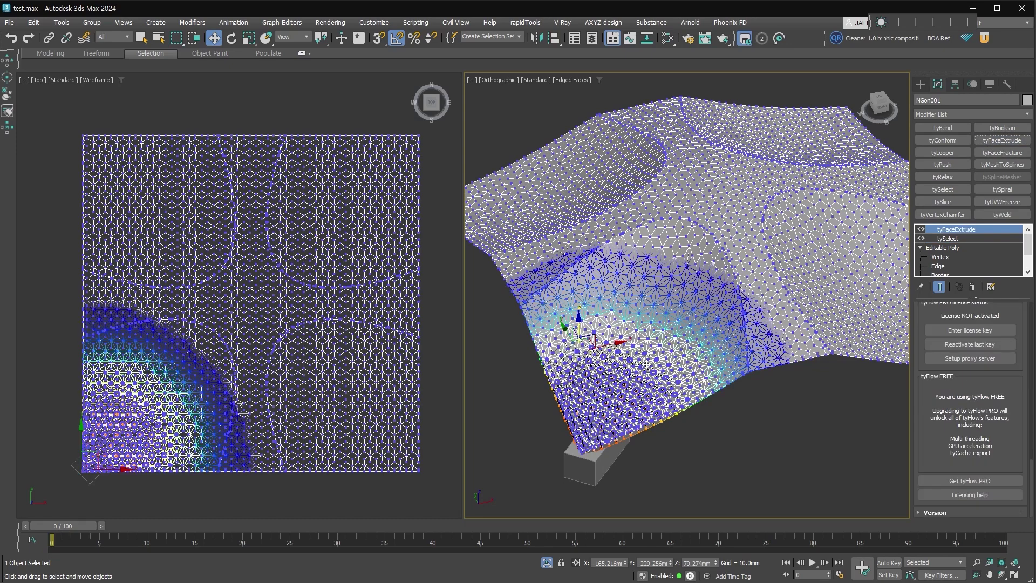
Reset tyFaceExtrude's Amount to 0.0mm.
scroll(712, 414, "up", 3)
scroll(713, 414, "up", 5)
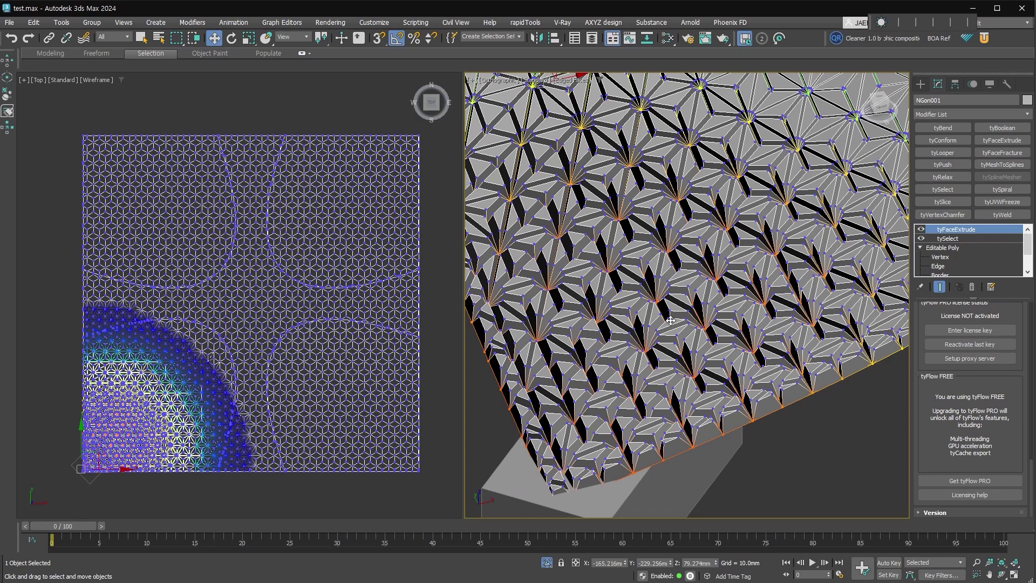
scroll(920, 448, "up", 3)
scroll(923, 464, "up", 3)
scroll(924, 480, "up", 2)
scroll(929, 505, "up", 3)
scroll(930, 506, "up", 1)
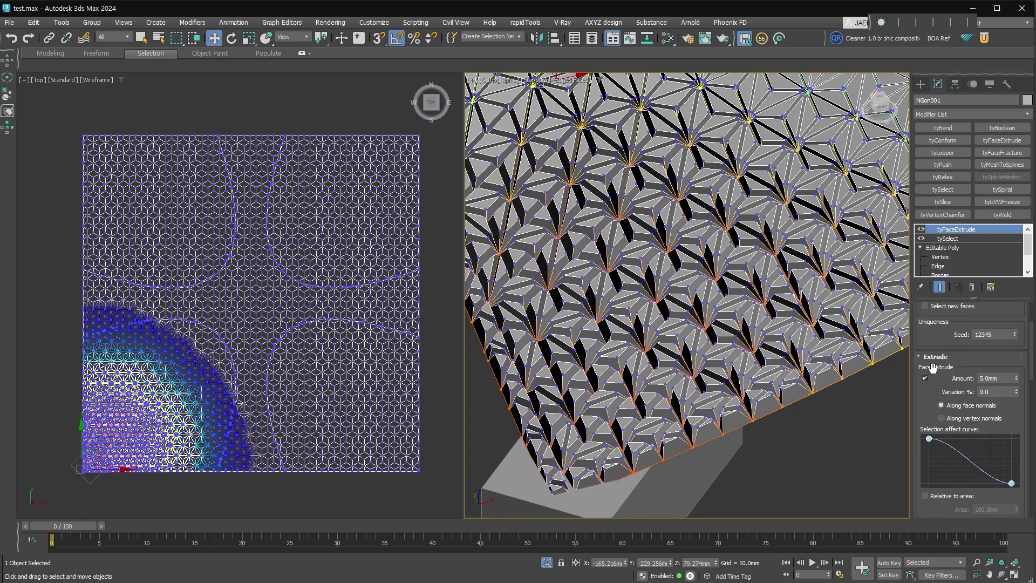
right_click(1017, 379)
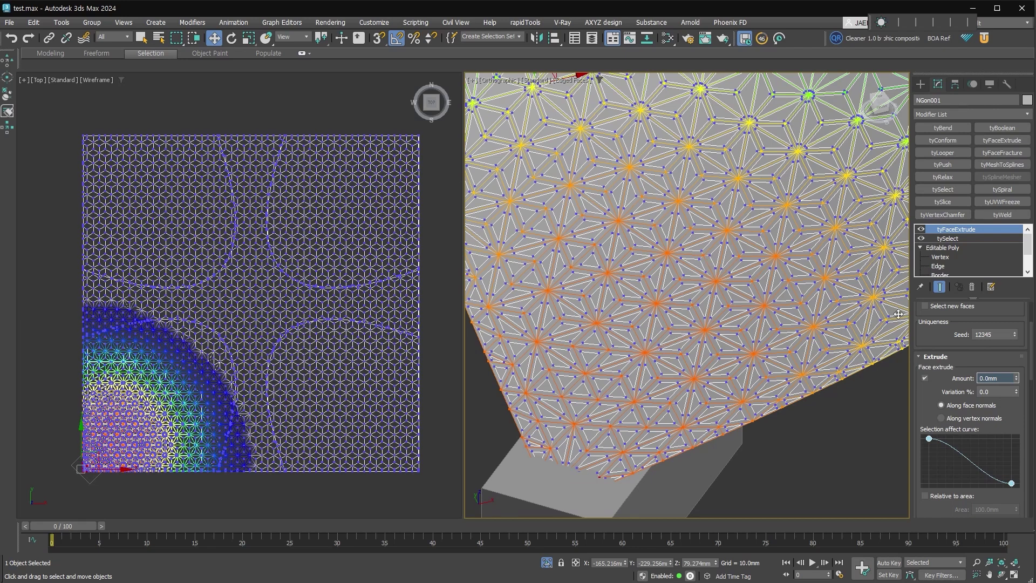
Set tyFaceExtrude to operate on Polygons and orbit to check the mesh.
scroll(922, 356, "up", 1)
scroll(923, 356, "up", 2)
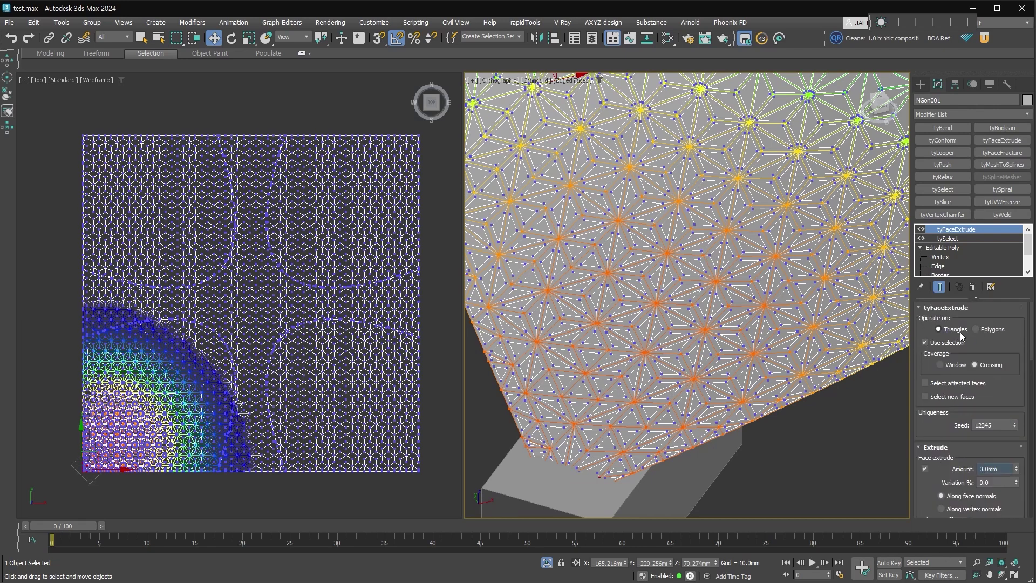
left_click(994, 330)
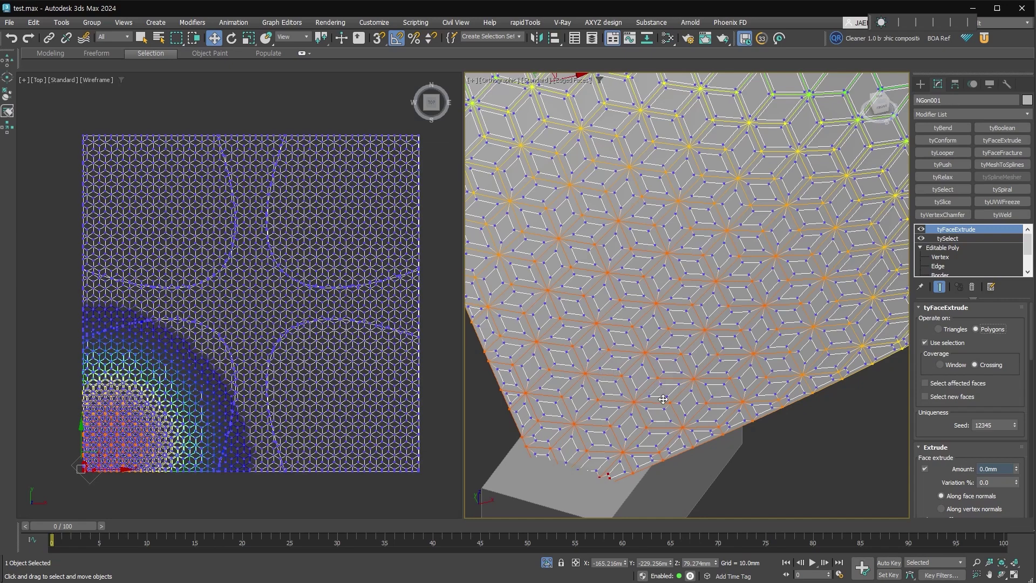
middle_click_drag(664, 402, 784, 130, "alt")
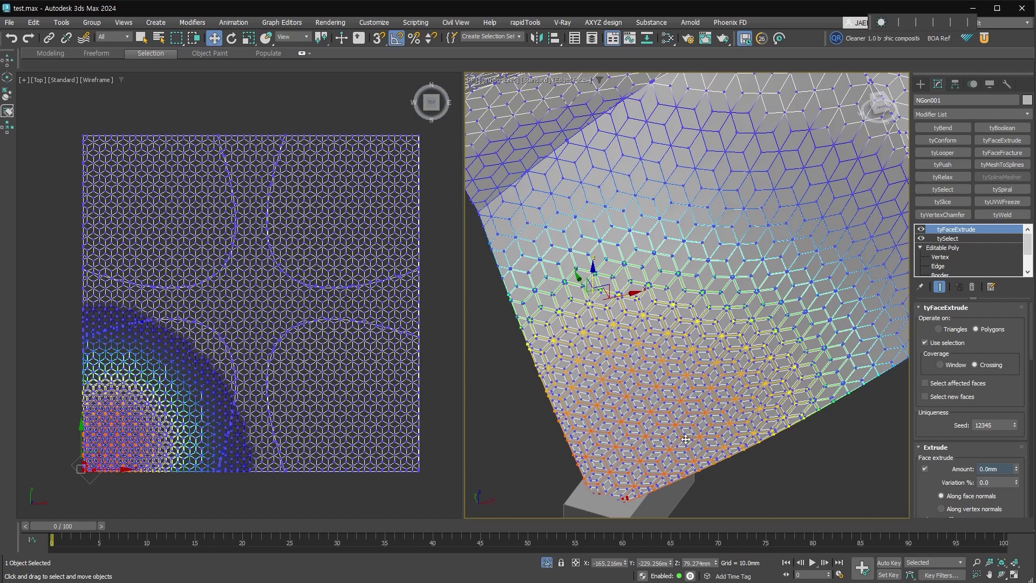
scroll(690, 438, "up", 2)
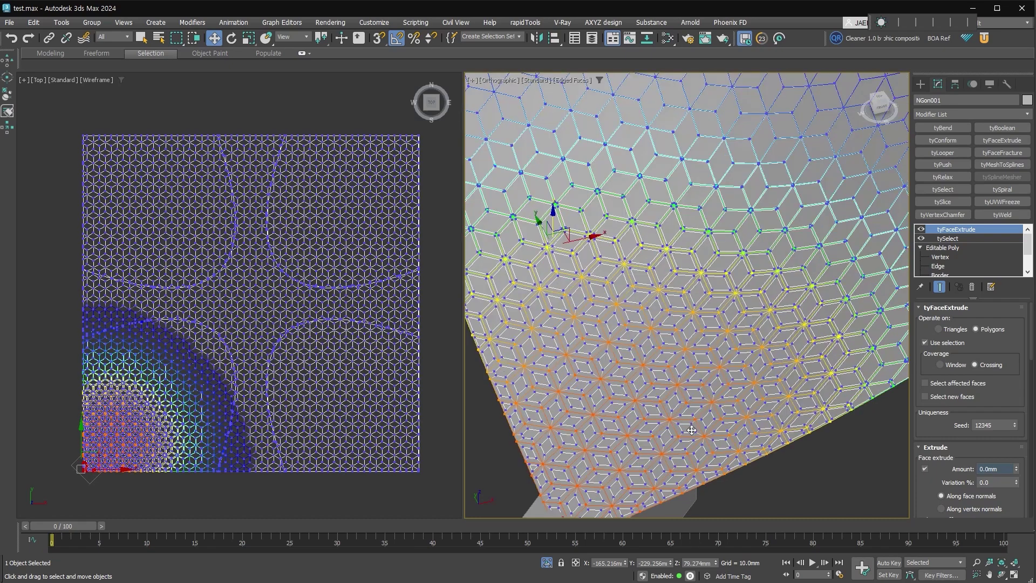
middle_click_drag(603, 479, 719, 104, "alt")
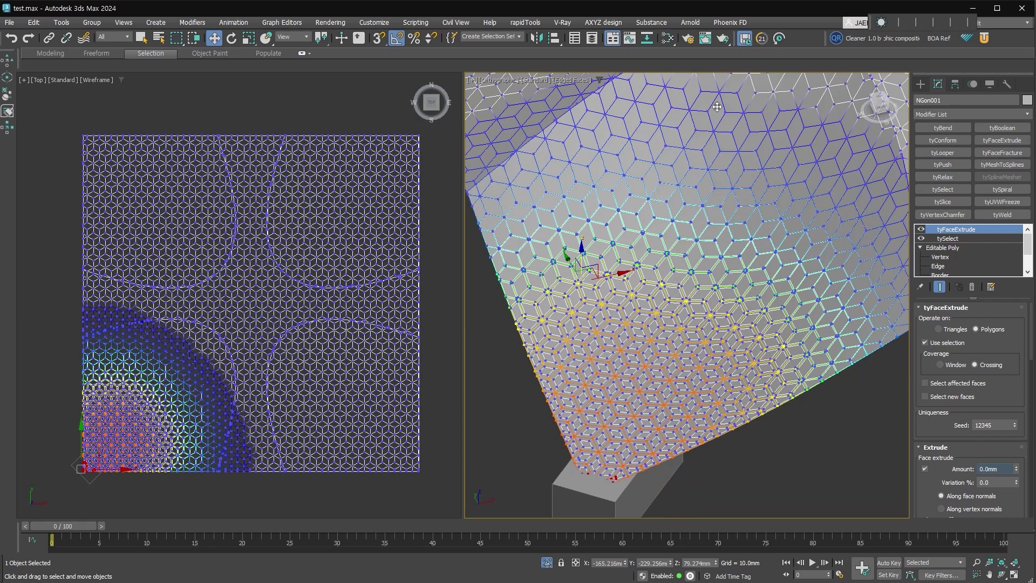
left_click(969, 238)
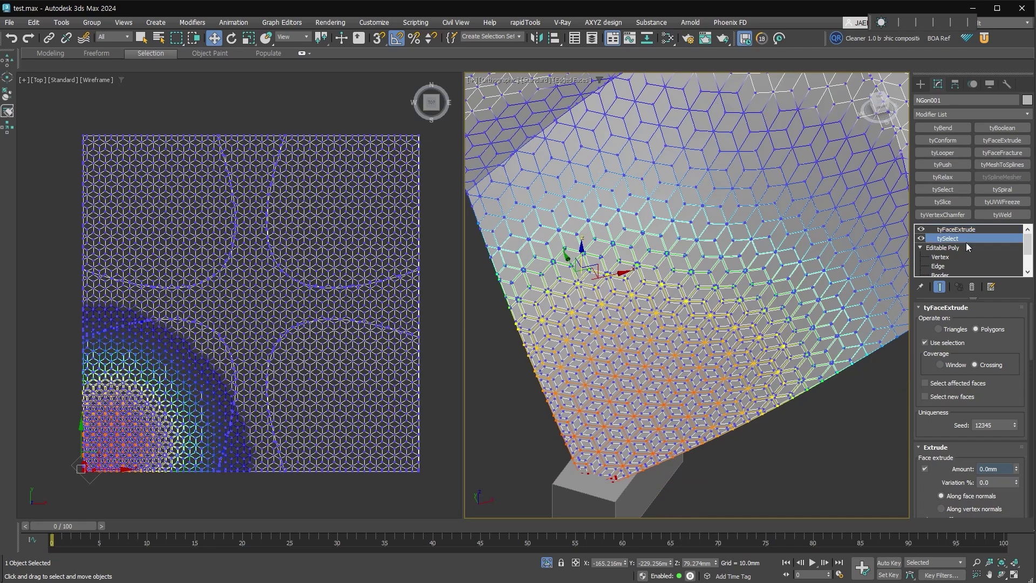
Invert the box-driven selection and flatten the start of tySelect's soft-selection falloff curve.
scroll(933, 485, "down", 3)
scroll(966, 410, "up", 5)
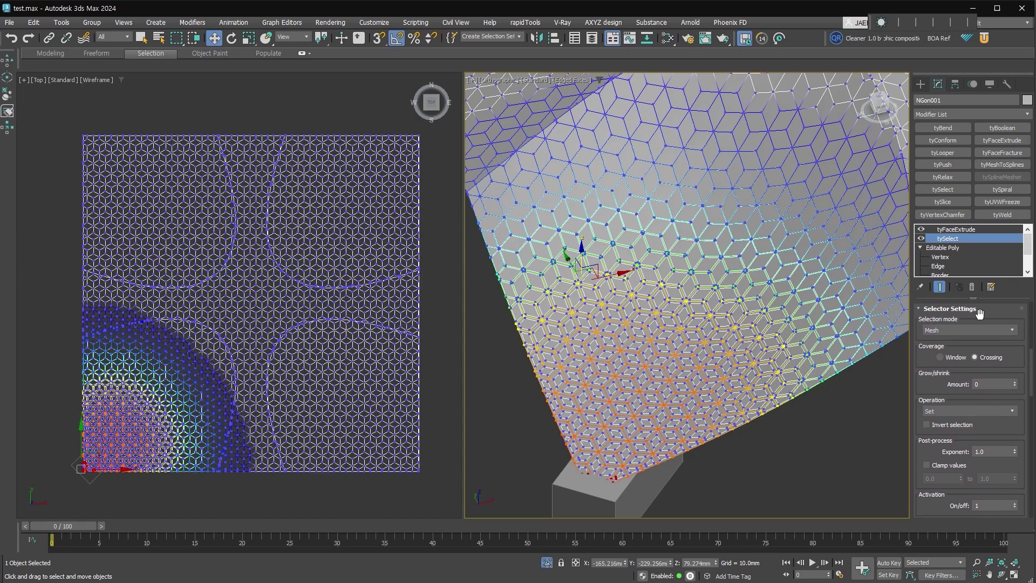
left_click(948, 427)
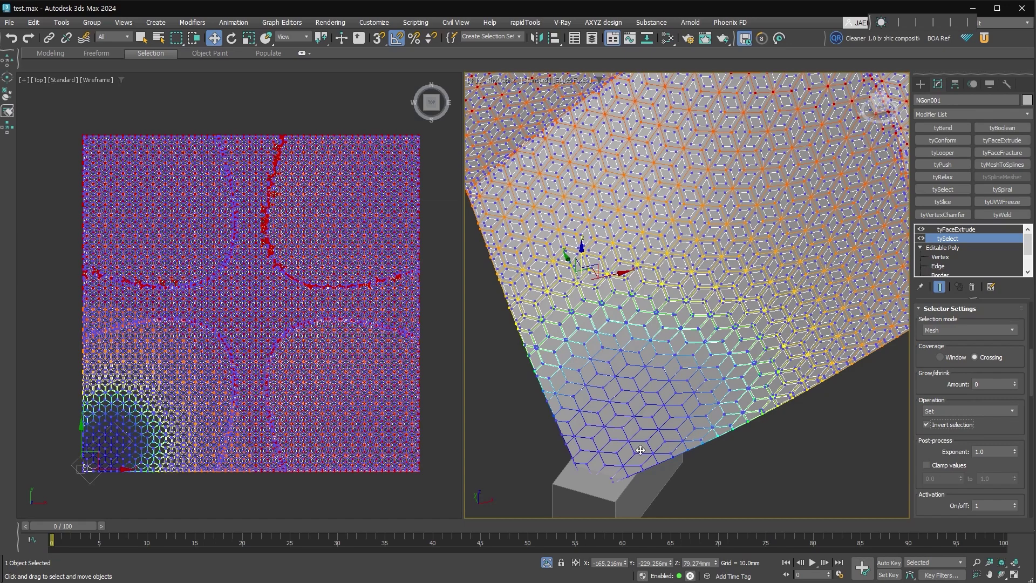
scroll(587, 430, "up", 3)
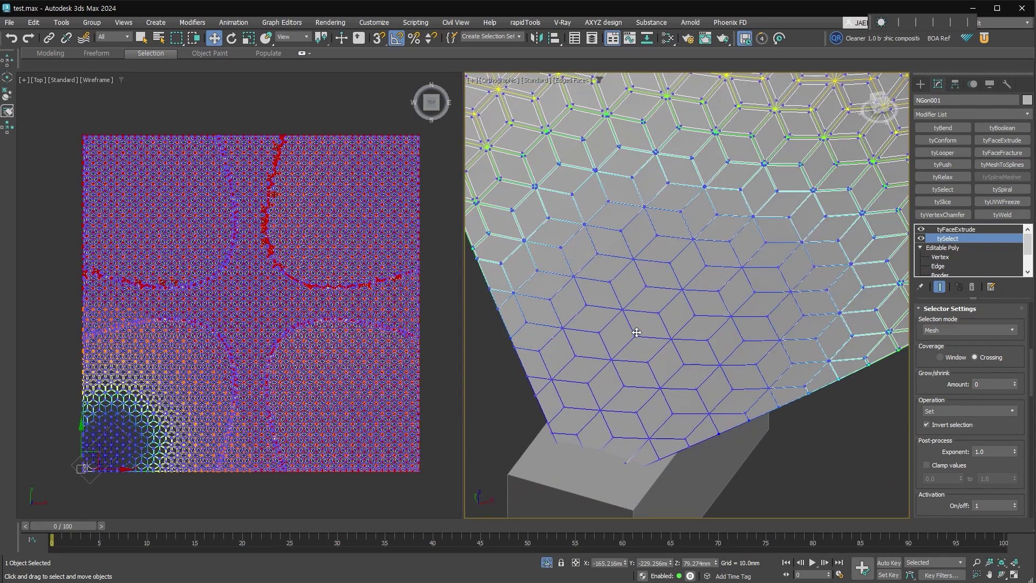
left_click_drag(926, 451, 953, 36)
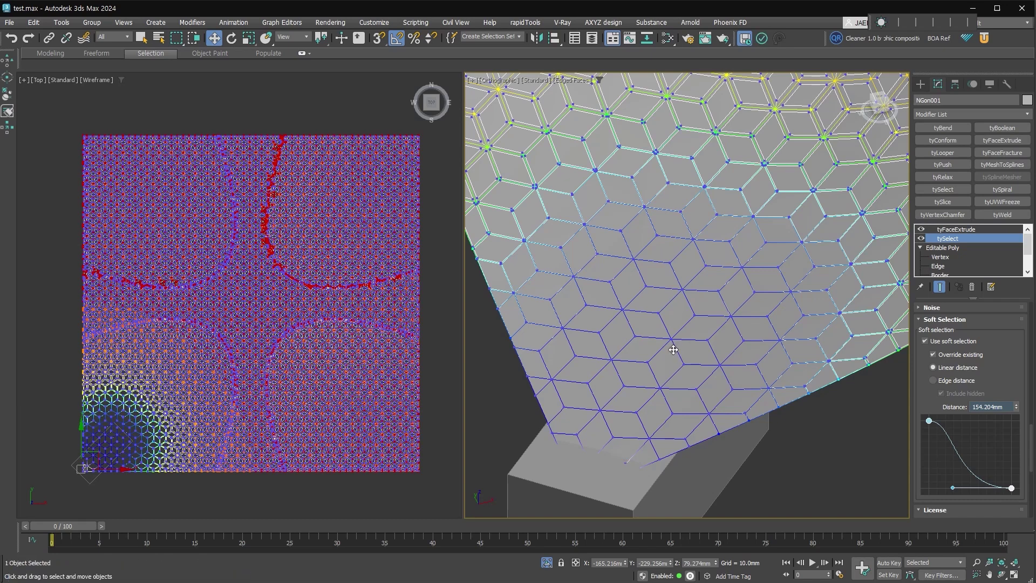
left_click_drag(929, 422, 929, 429)
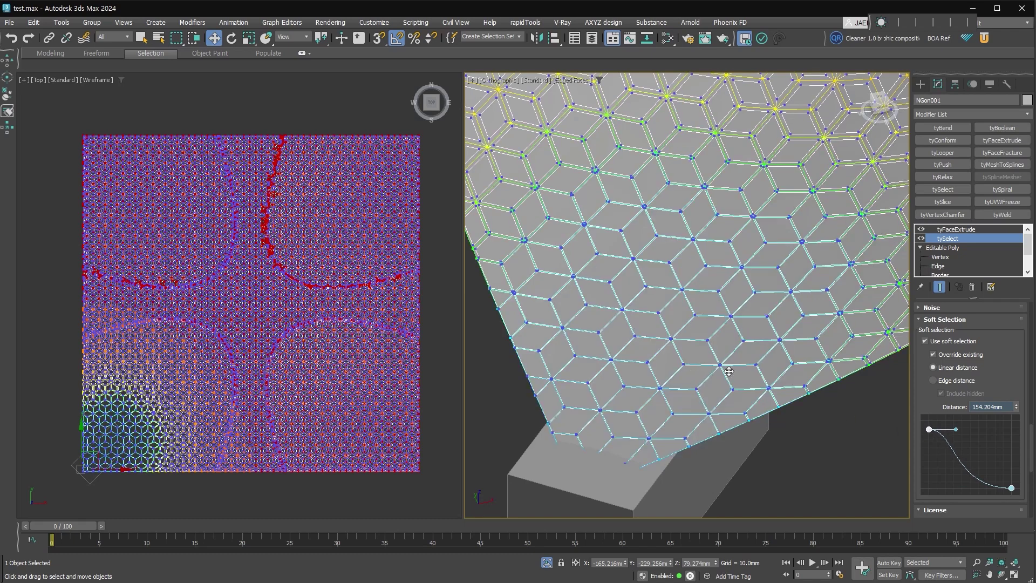
left_click_drag(929, 429, 929, 437)
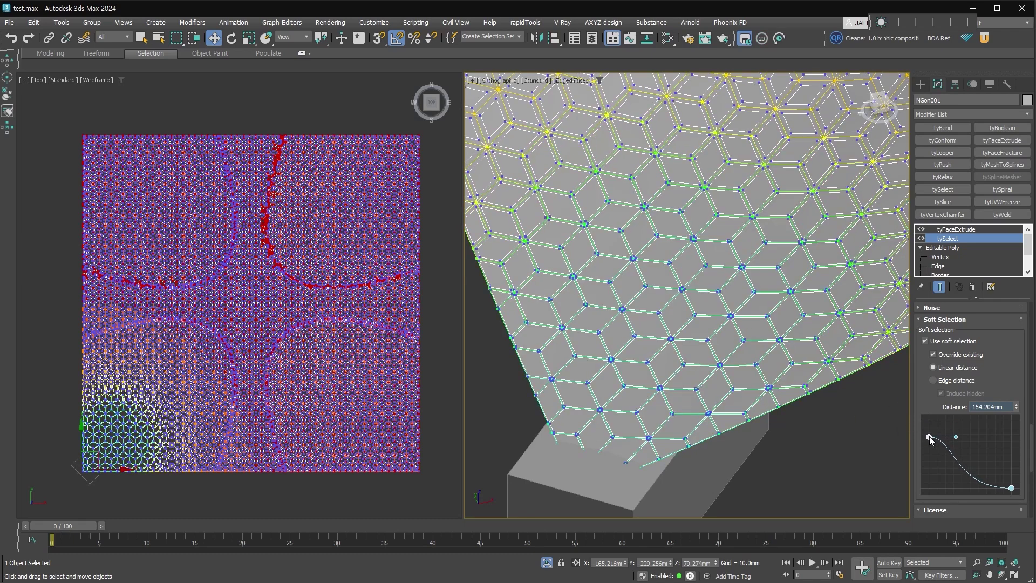
Inspect the dented areas of the mesh and return to the tyFaceExtrude settings.
middle_click_drag(891, 419, 712, 413)
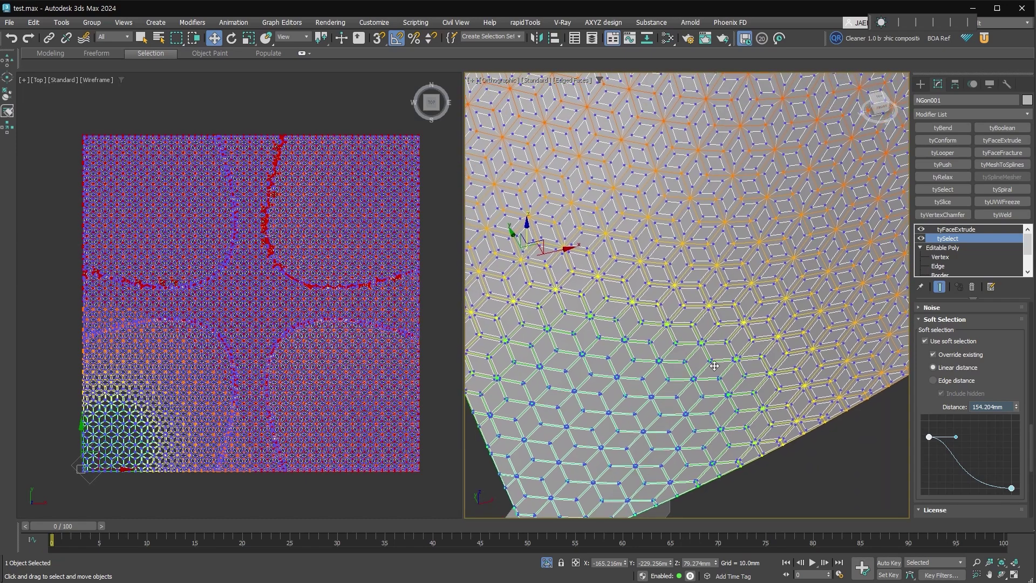
scroll(713, 413, "down", 2)
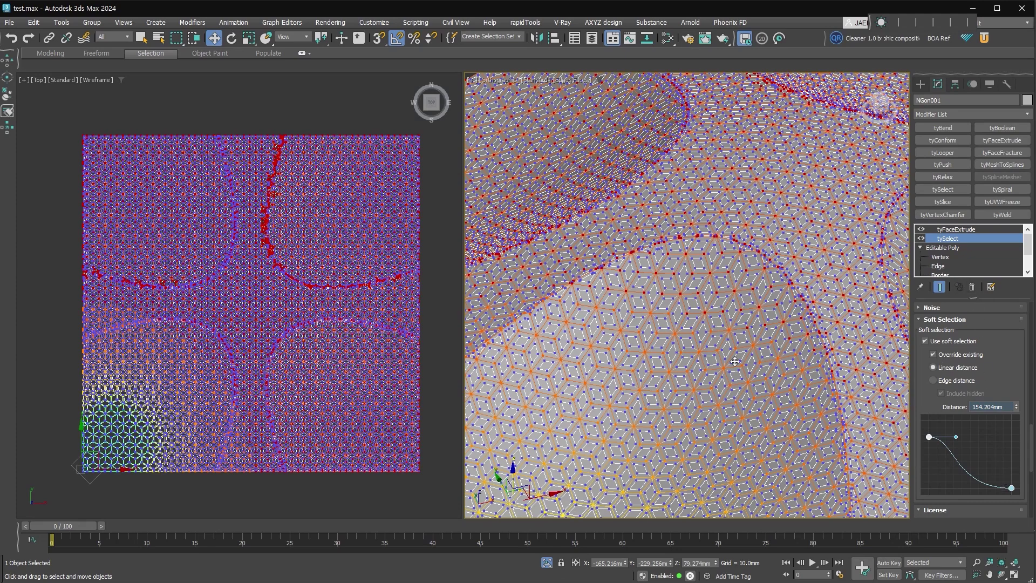
middle_click_drag(747, 307, 771, 211)
scroll(734, 219, "up", 2)
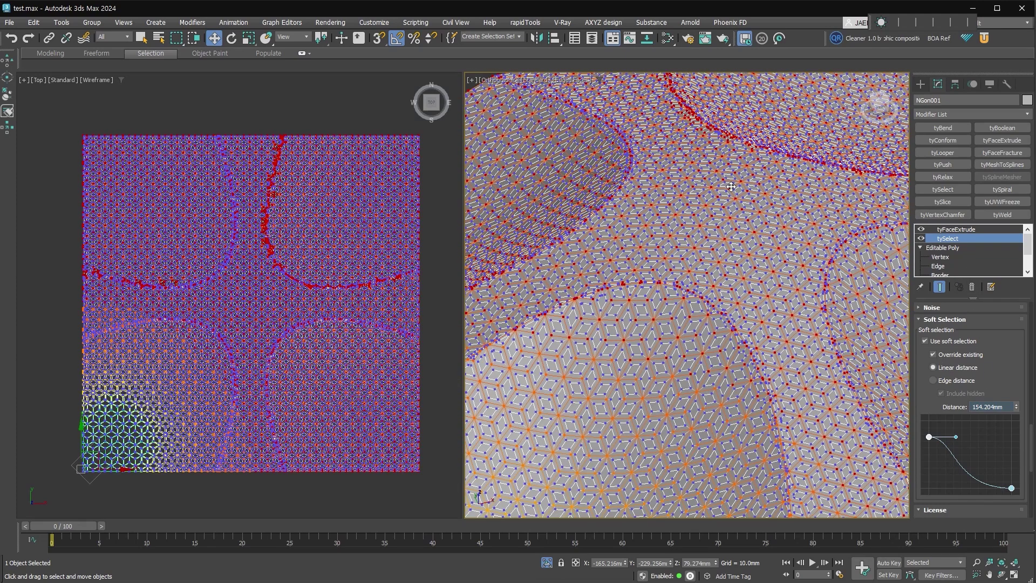
scroll(737, 221, "up", 2)
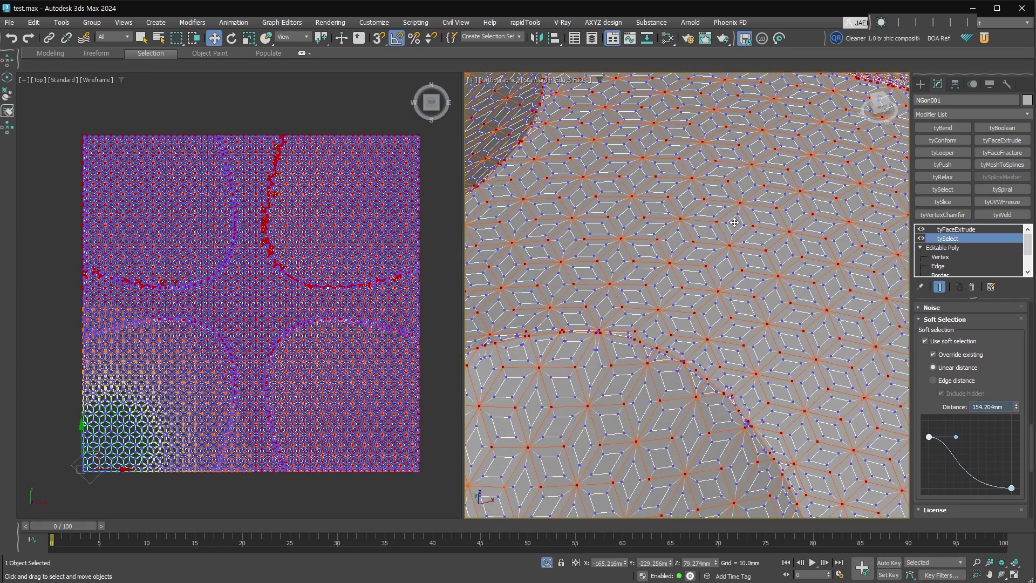
left_click(960, 230)
Adjust tyFaceExtrude's Face scale, enable Select affected faces, and add a DeleteMesh modifier to cut holes.
scroll(943, 485, "down", 5)
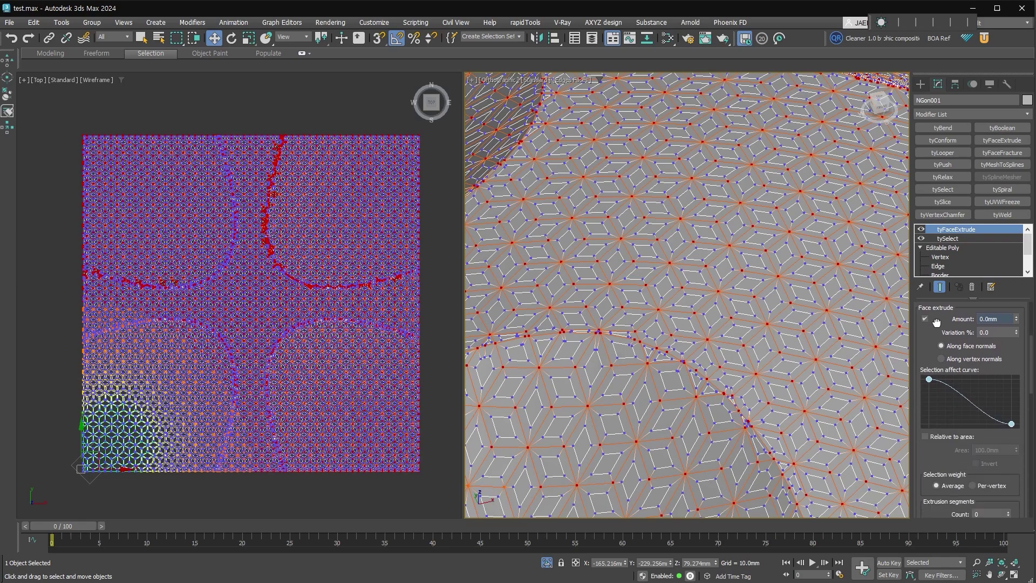
scroll(959, 151, "down", 3)
left_click_drag(1016, 385, 1019, 431)
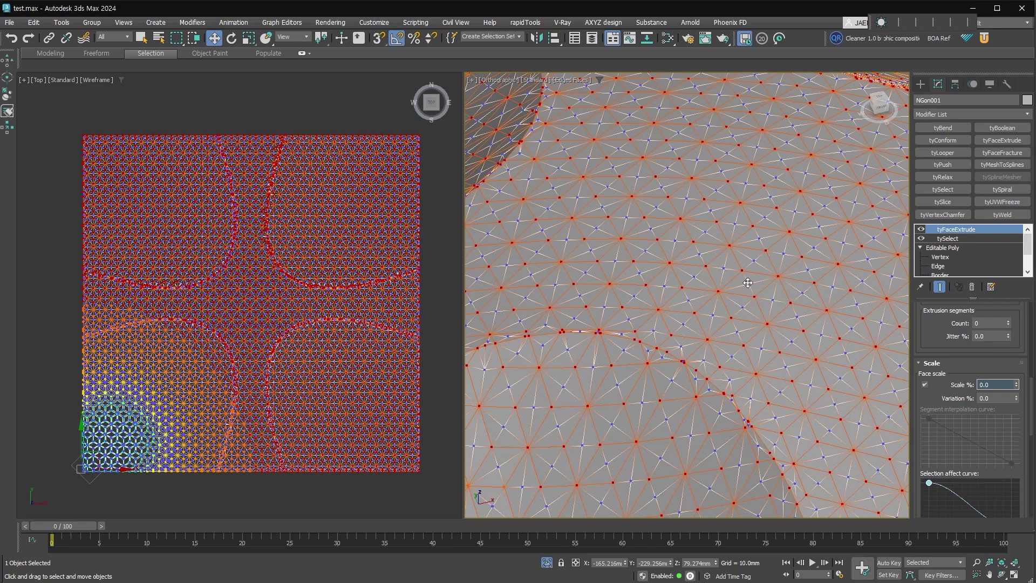
scroll(750, 397, "down", 2)
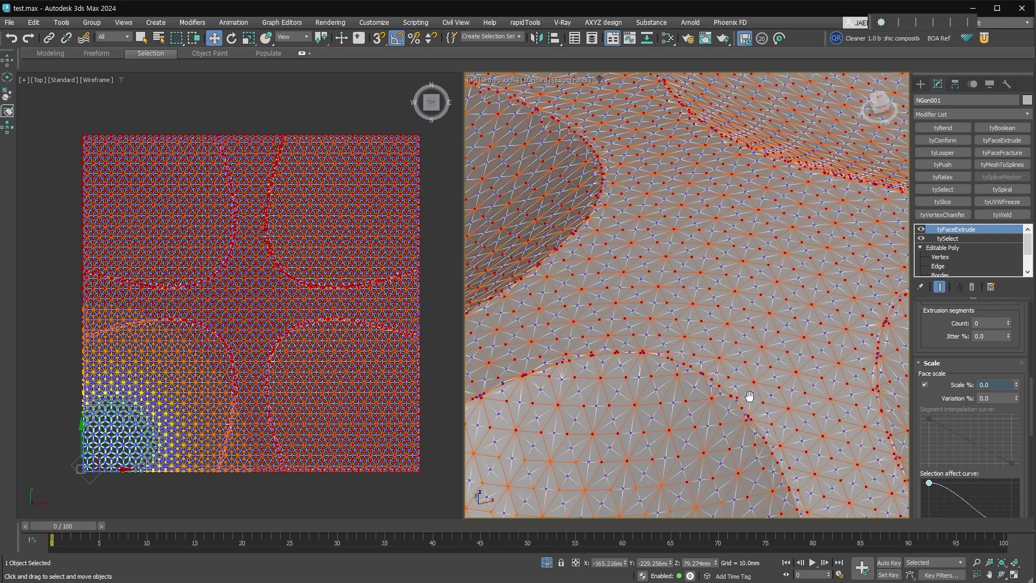
scroll(792, 259, "down", 2)
middle_click_drag(792, 259, 685, 452, "alt")
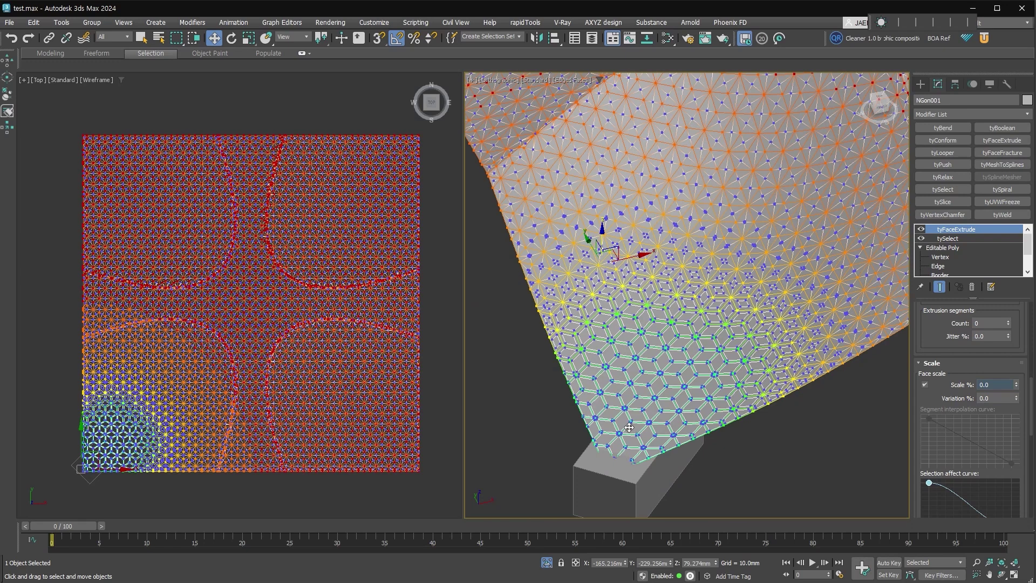
scroll(1007, 393, "up", 5)
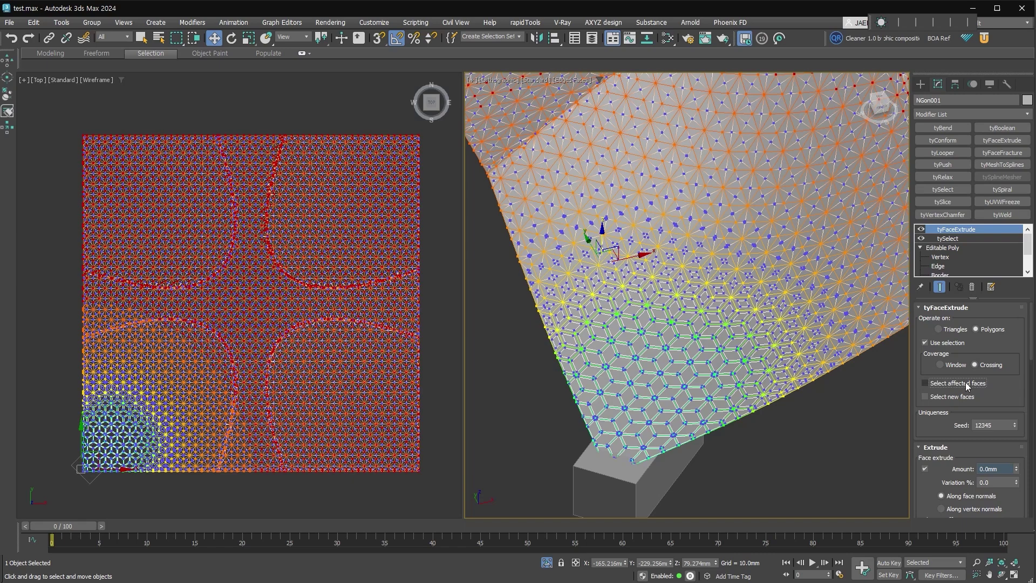
left_click(956, 384)
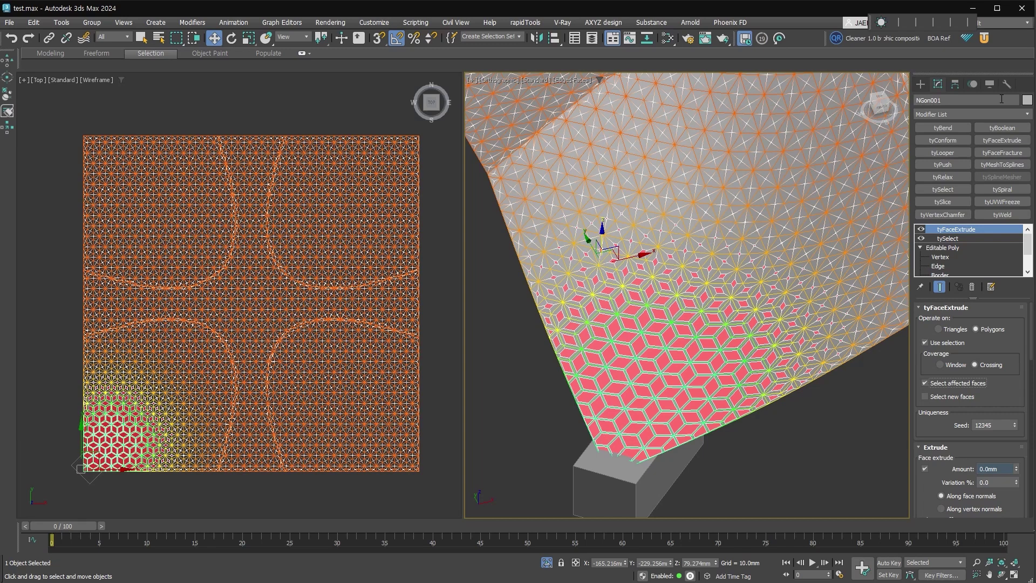
left_click(1004, 114)
left_click(960, 449)
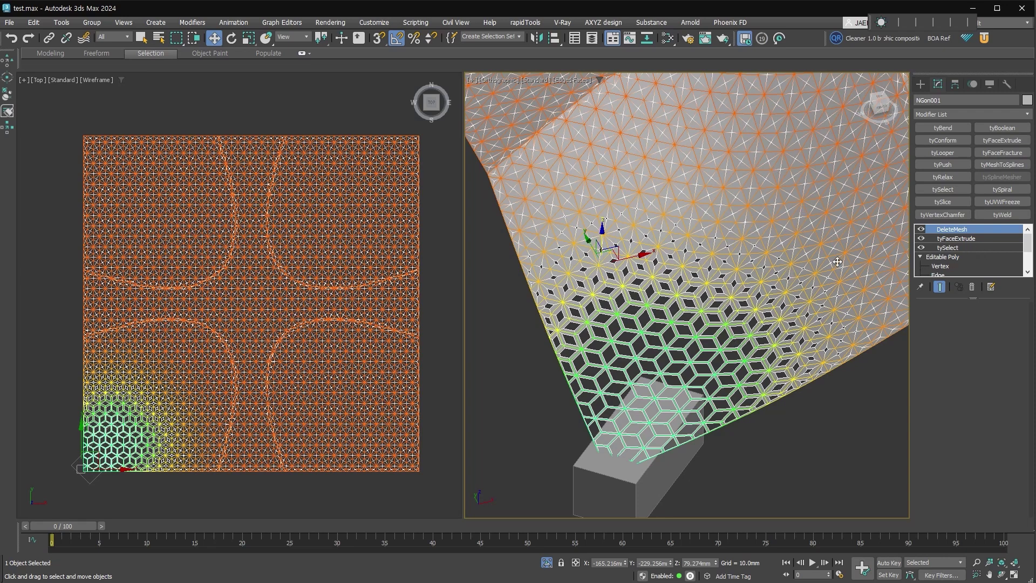
Pull tangent handles on tySelect's falloff curve start and end for a gentler hole gradient.
left_click(963, 251)
left_click_drag(928, 507, 964, 6)
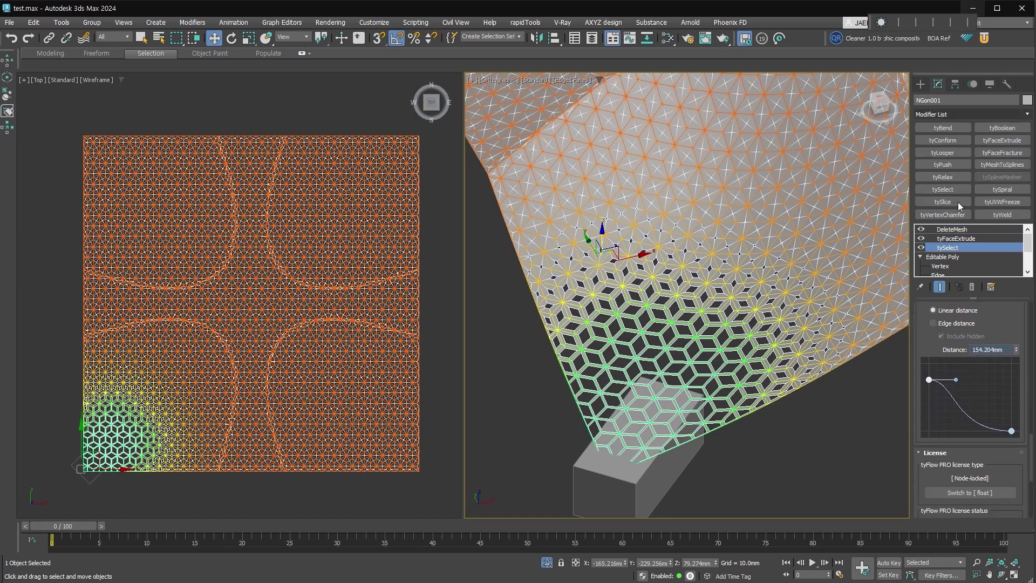
mouse_move(1011, 431)
left_mouse_down()
mouse_move(950, 431)
mouse_move(991, 432)
left_mouse_up()
mouse_move(928, 380)
left_mouse_down()
mouse_move(993, 385)
mouse_move(965, 395)
left_mouse_up()
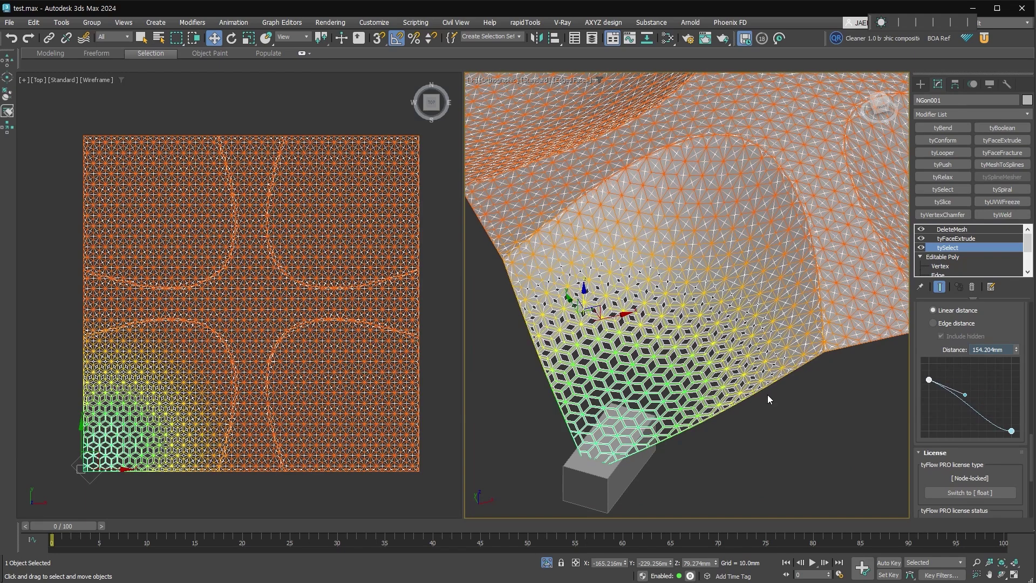
left_click(1011, 432)
left_click(928, 380)
left_click_drag(965, 394, 967, 385)
left_click(920, 84)
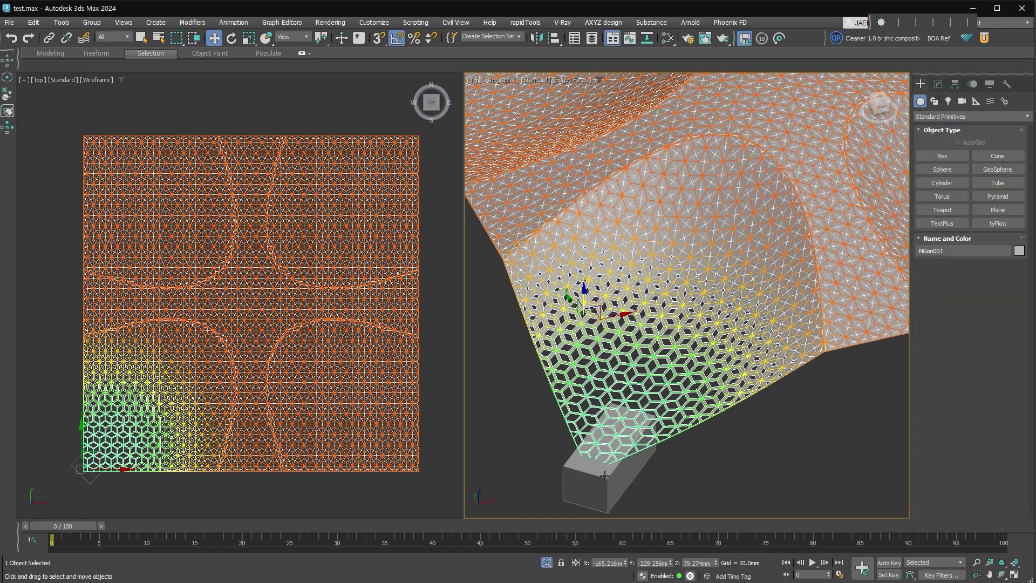
Drag Box001 across the surface to confirm the holes follow, then reselect NGon001's modifier stack.
left_click(607, 458)
left_click_drag(636, 451, 708, 356)
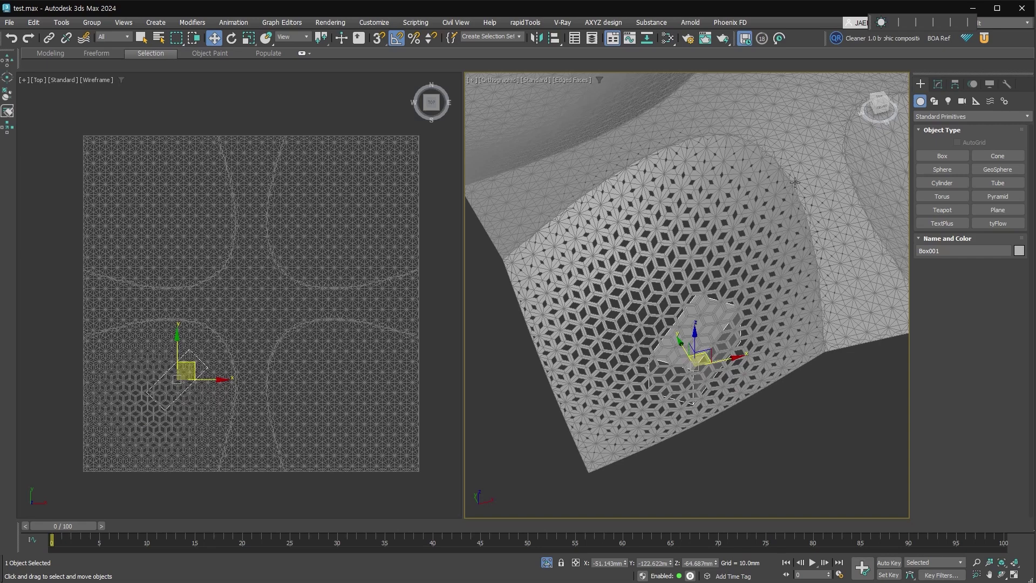
left_click_drag(725, 374, 701, 427)
scroll(650, 465, "down", 3)
middle_click_drag(650, 465, 599, 362, "alt")
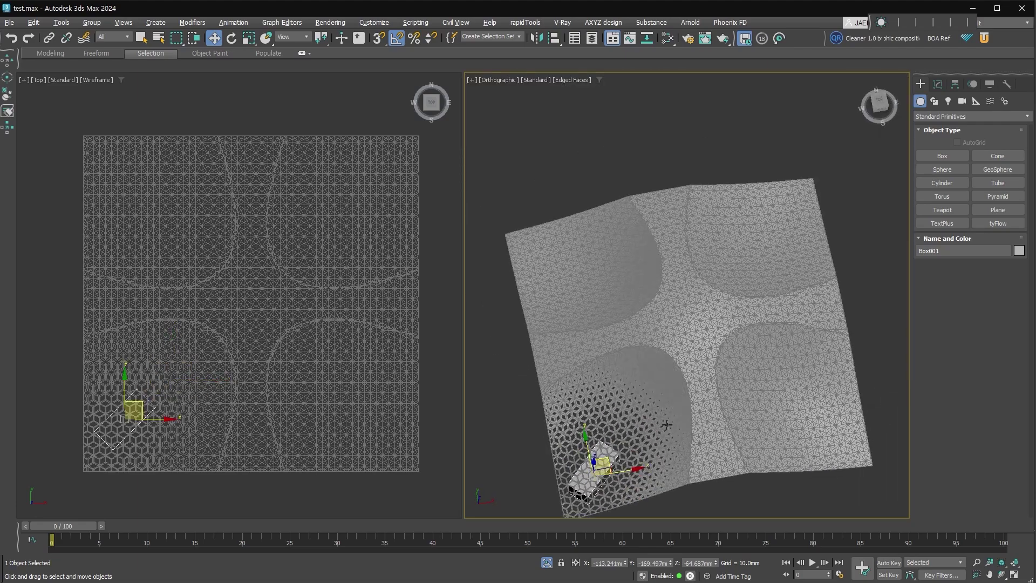
mouse_move(598, 362)
left_mouse_down()
mouse_move(789, 377)
mouse_move(776, 132)
mouse_move(561, 142)
mouse_move(534, 270)
mouse_move(604, 389)
left_mouse_up()
scroll(634, 390, "up", 3)
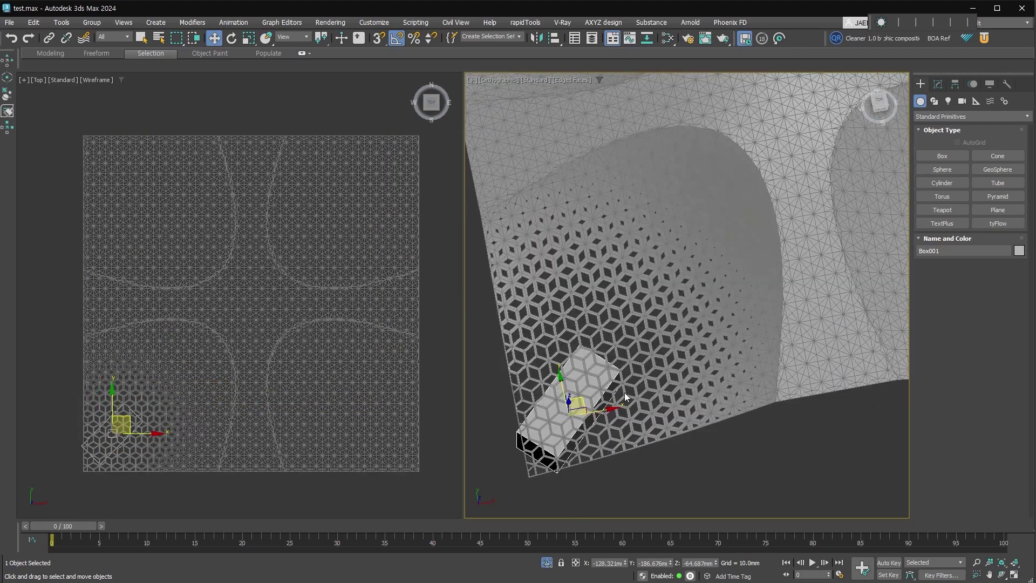
scroll(633, 390, "down", 3)
scroll(634, 390, "down", 3)
left_click(833, 279)
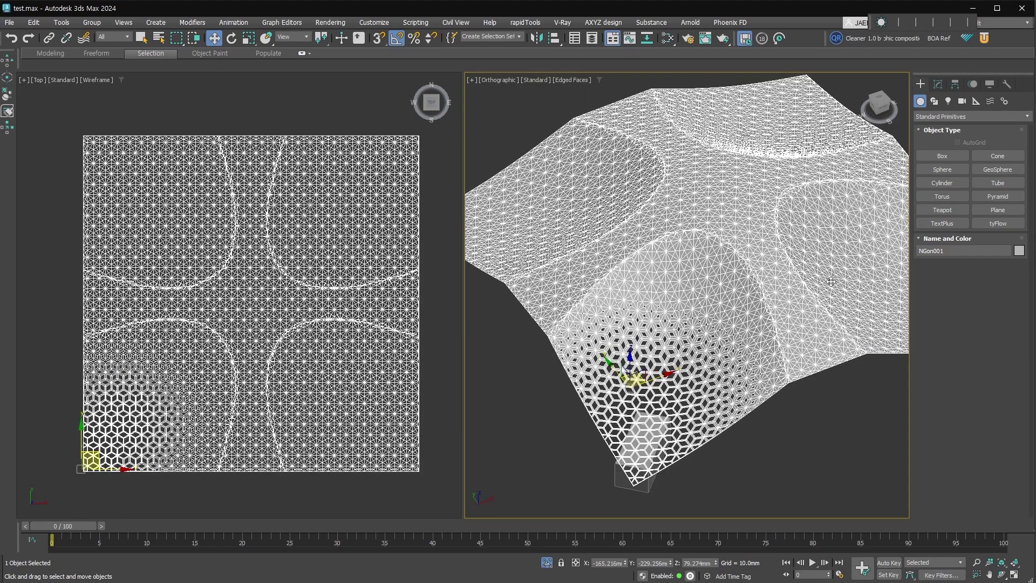
left_click(937, 84)
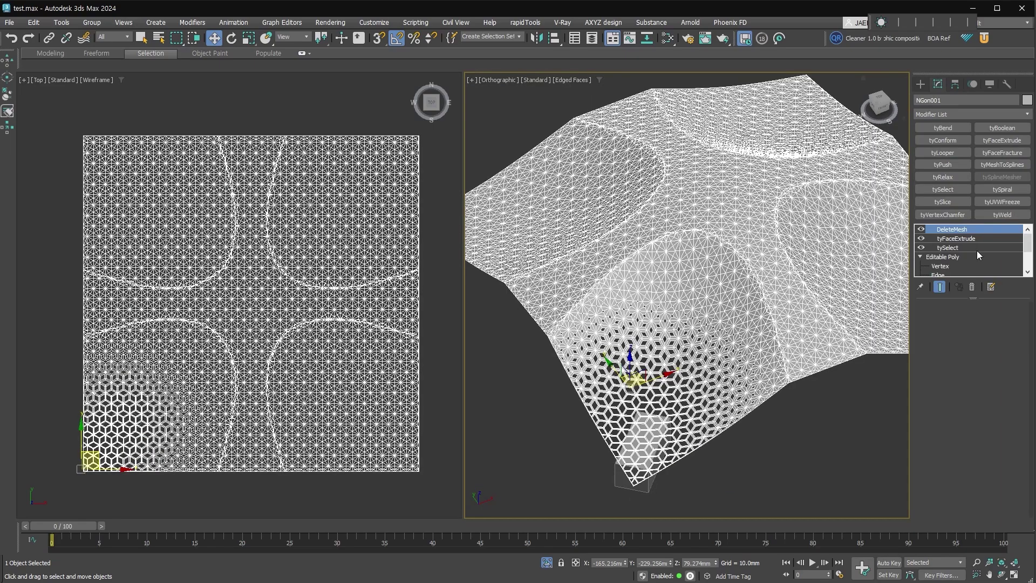
Weld the perforated surface's coincident vertices in Edit Poly.
left_click(944, 393)
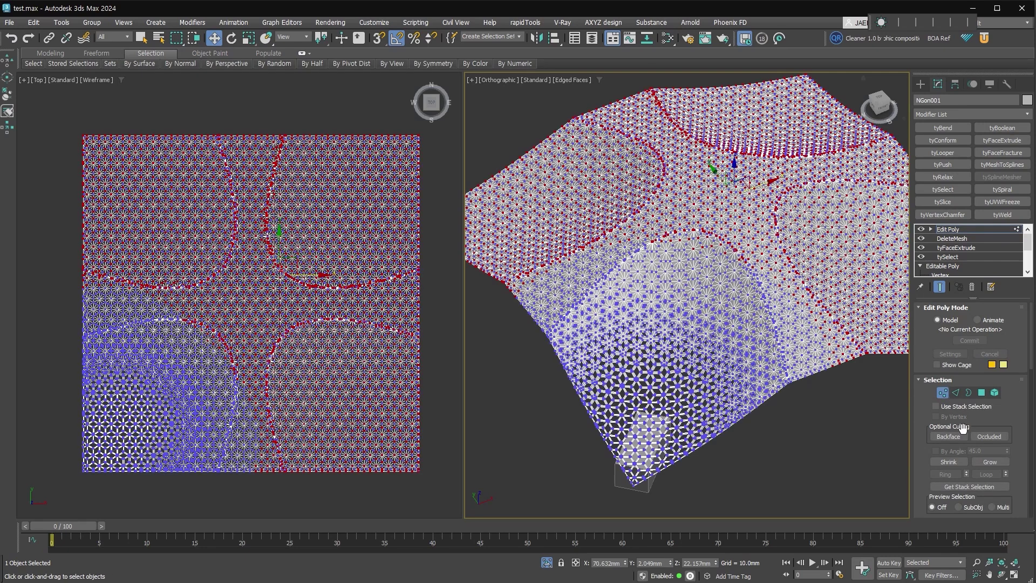
scroll(1009, 448, "down", 5)
left_click(992, 418)
left_click(934, 228)
Select all polygons and auto-smooth them with a 50-degree threshold.
key("4")
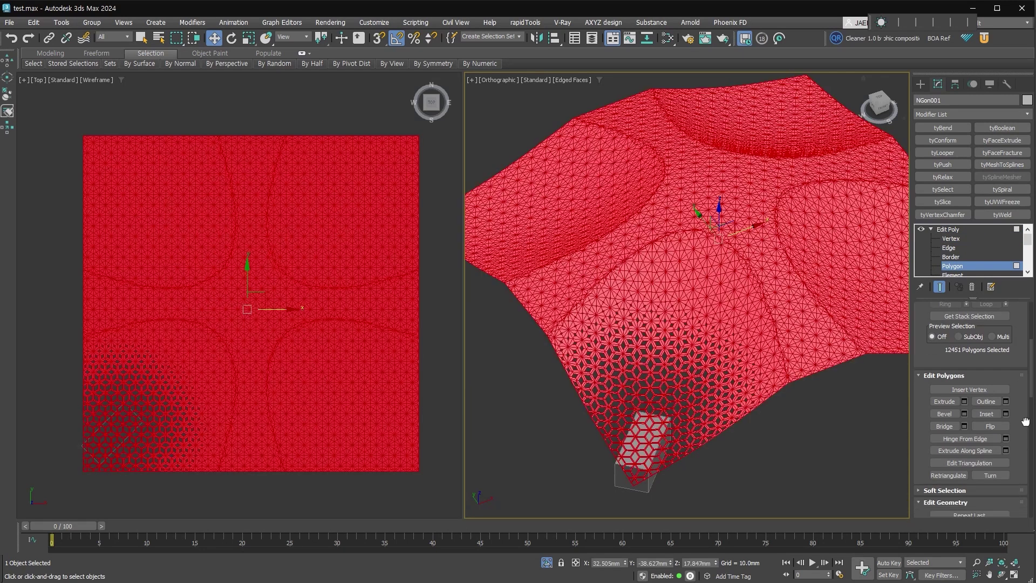
double_click(979, 473)
type("50")
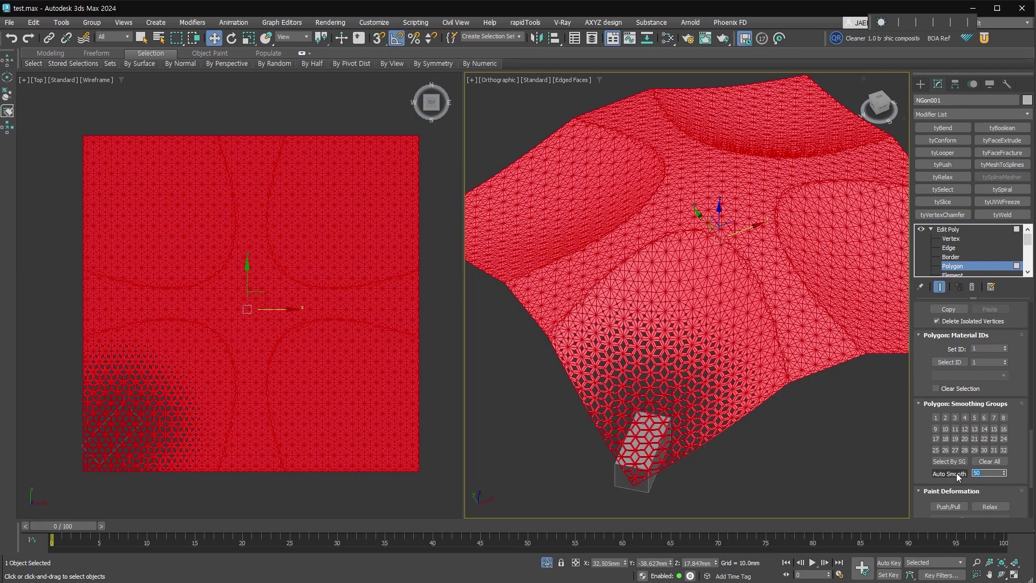
left_click(943, 475)
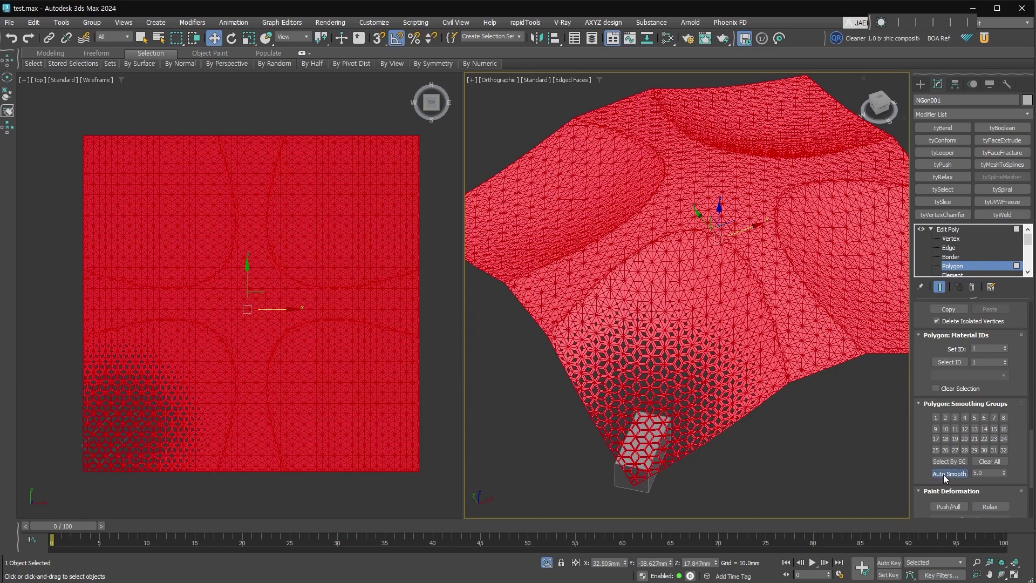
left_click(967, 269)
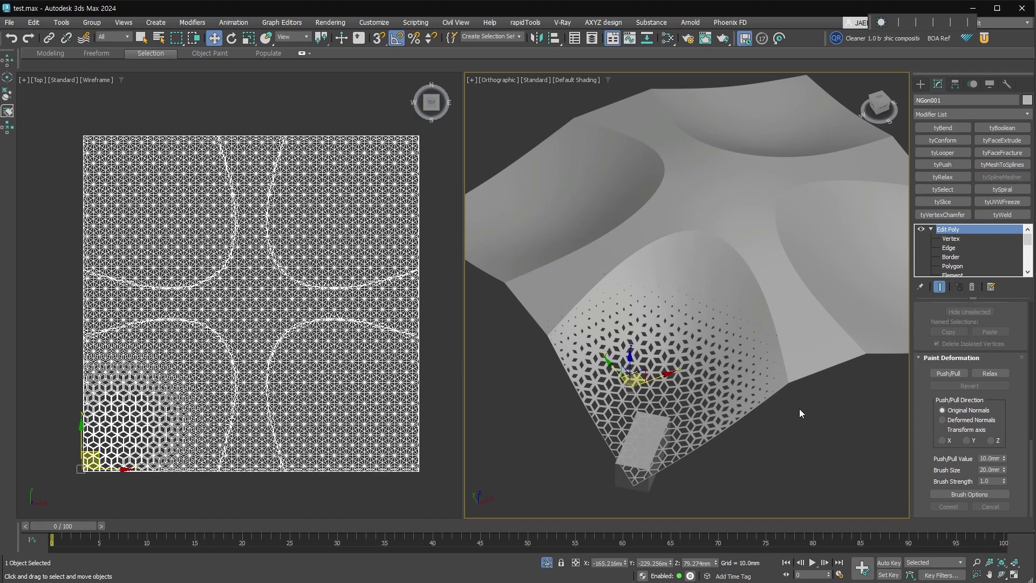
scroll(798, 409, "up", 2)
scroll(737, 435, "up", 1)
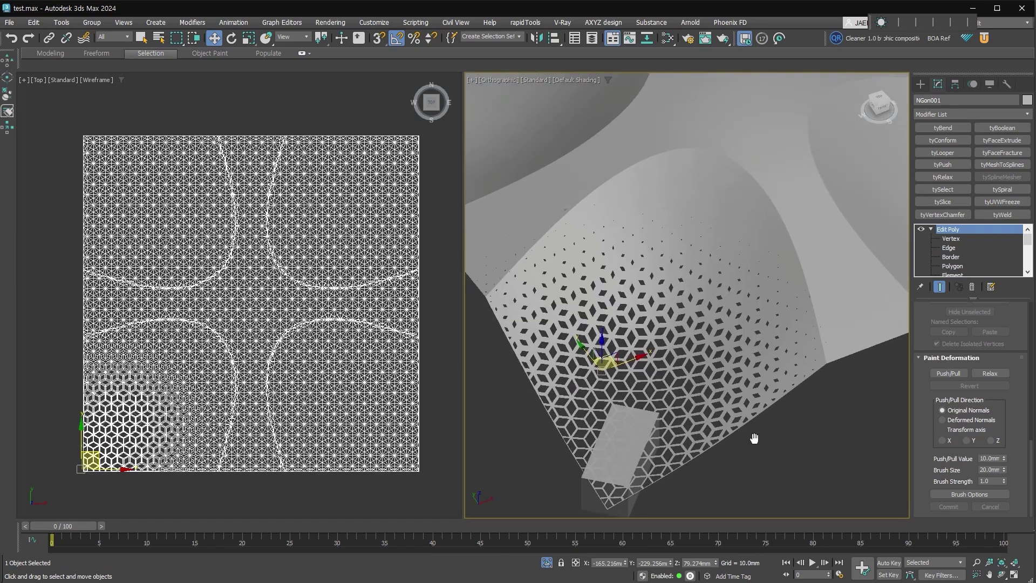
scroll(750, 436, "up", 2)
scroll(751, 440, "down", 2)
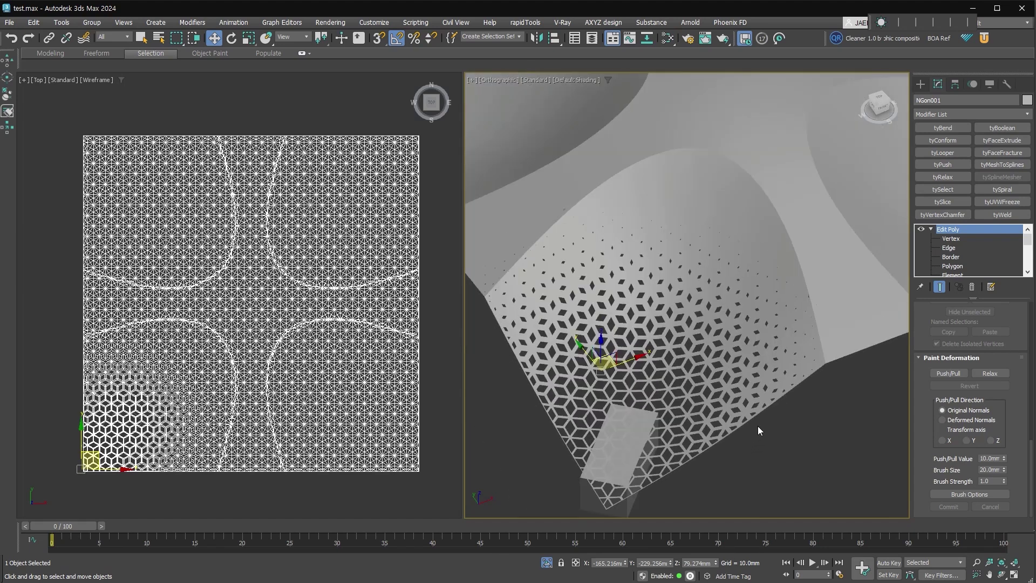